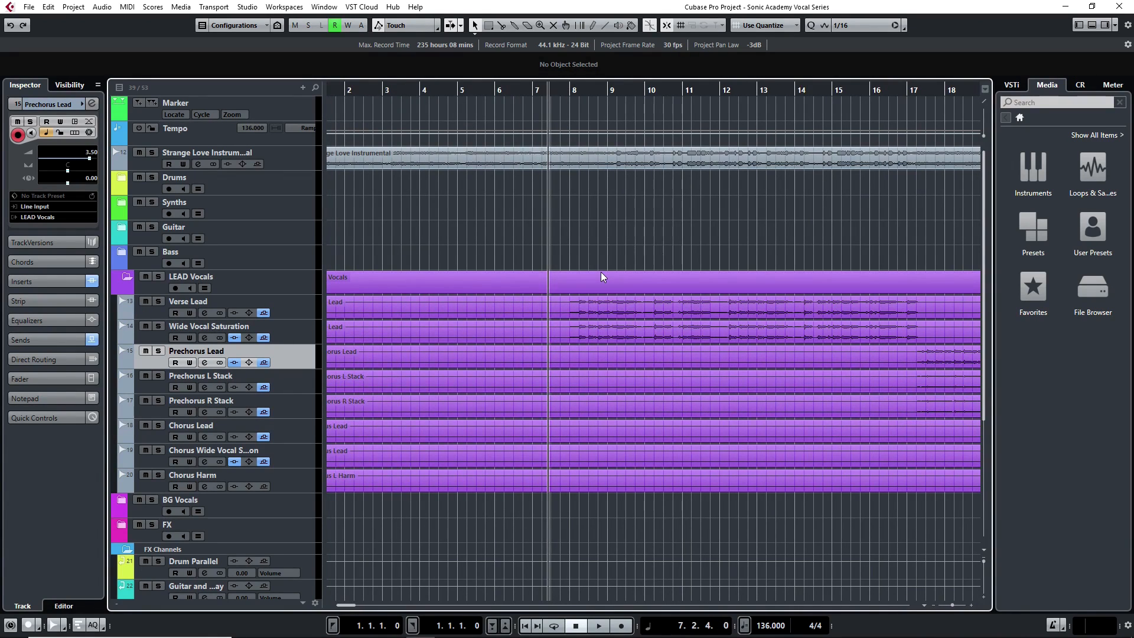
Play the song into bar 8 to hear where the verse vocal starts
{"action": "key", "text": "space"}
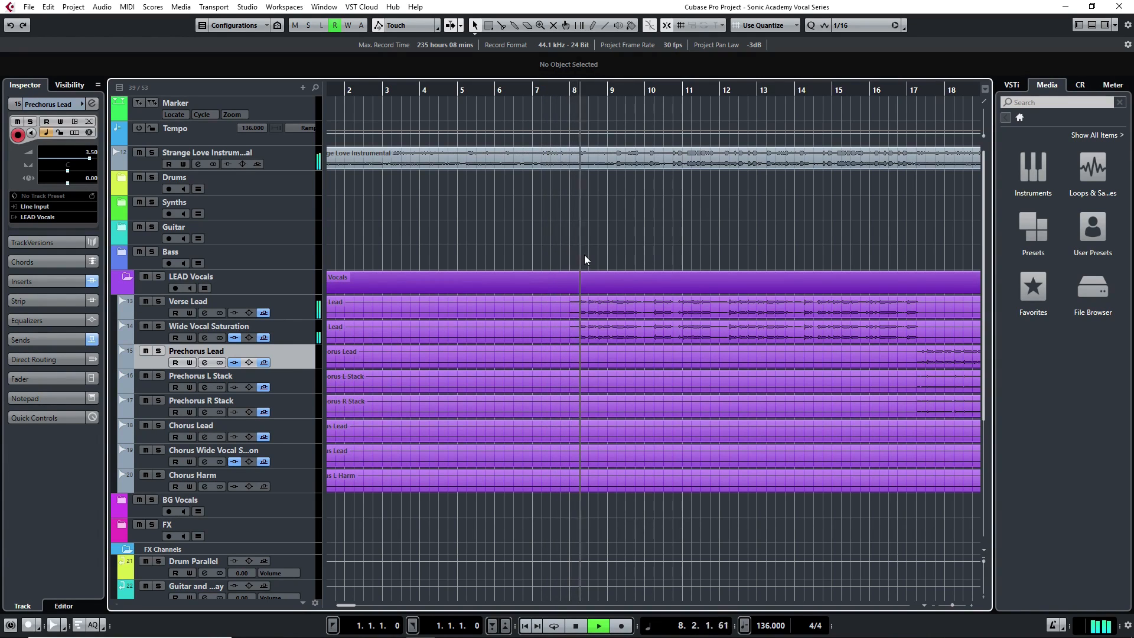
{"action": "key", "text": "space"}
{"action": "scroll", "coordinate": [575, 332], "scroll_direction": "up", "scroll_amount": 5, "text": "ctrl"}
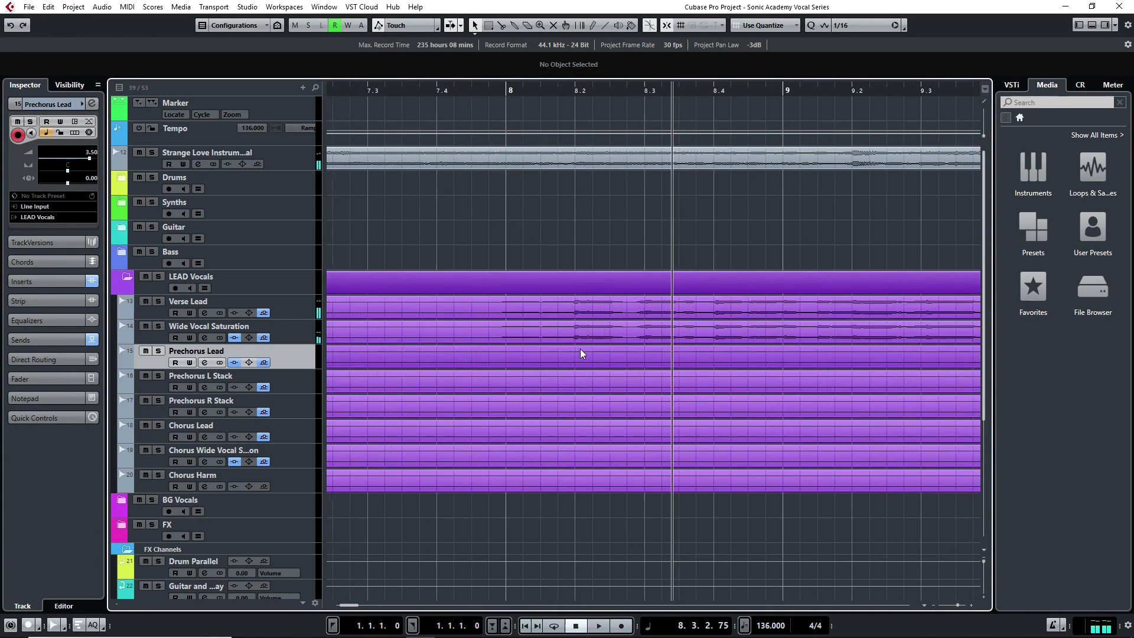
Add a stereo audio track named Vocal Hit below Verse Lead, with its output routed to the LEAD Vocals group
{"action": "right_click", "coordinate": [302, 306]}
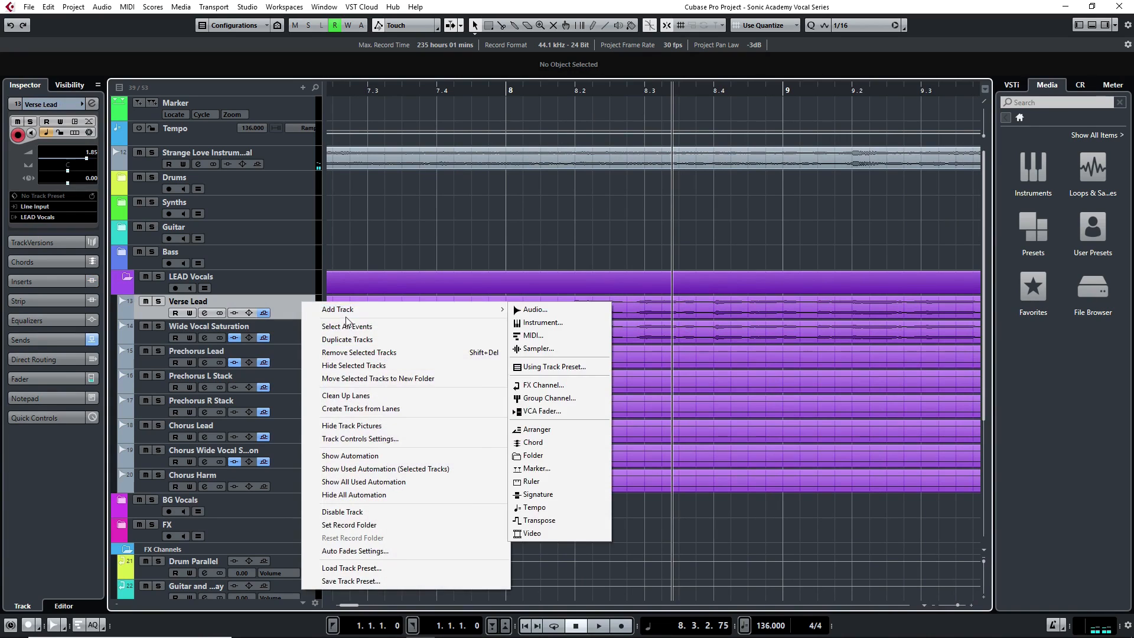
{"action": "mouse_move", "coordinate": [483, 310]}
{"action": "left_click", "coordinate": [544, 312]}
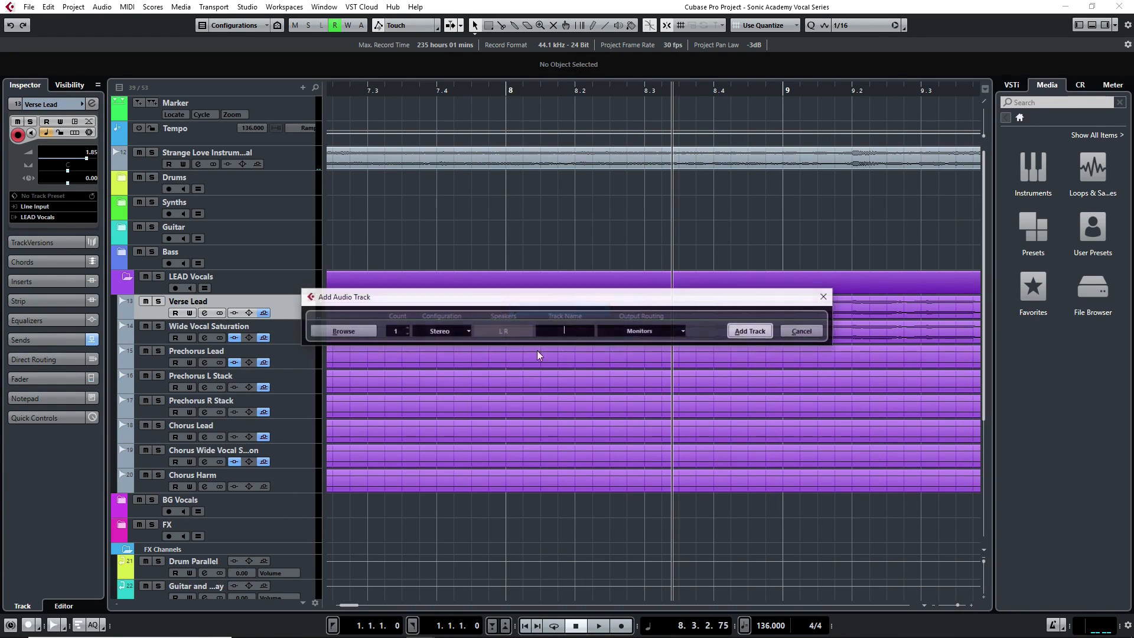
{"action": "left_click", "coordinate": [674, 326]}
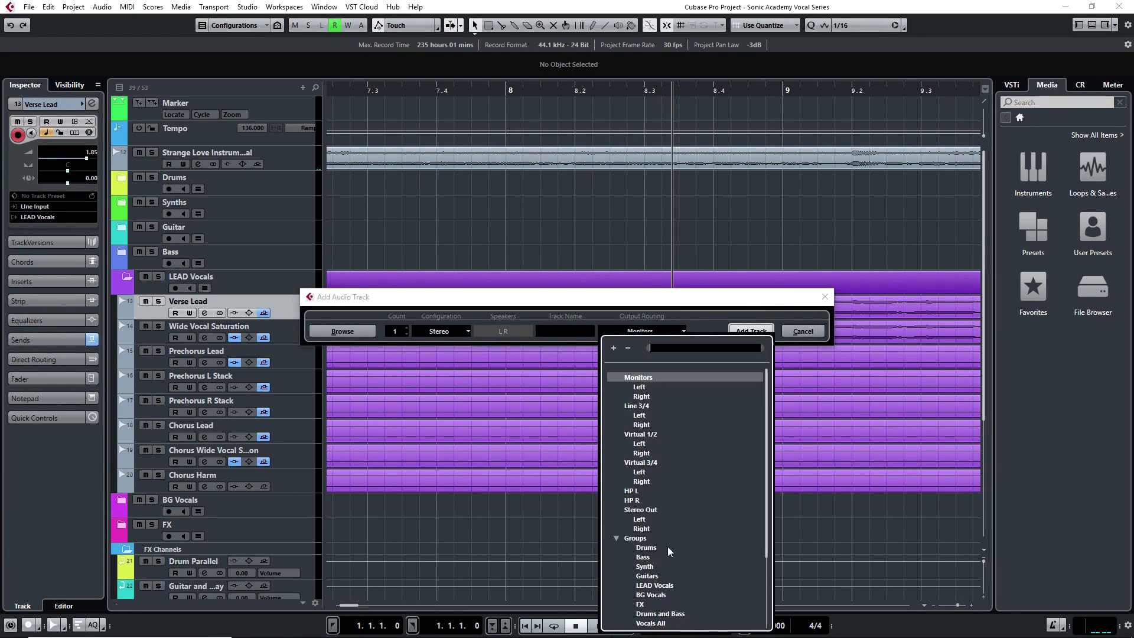
{"action": "left_click", "coordinate": [651, 580]}
{"action": "left_click", "coordinate": [628, 325]}
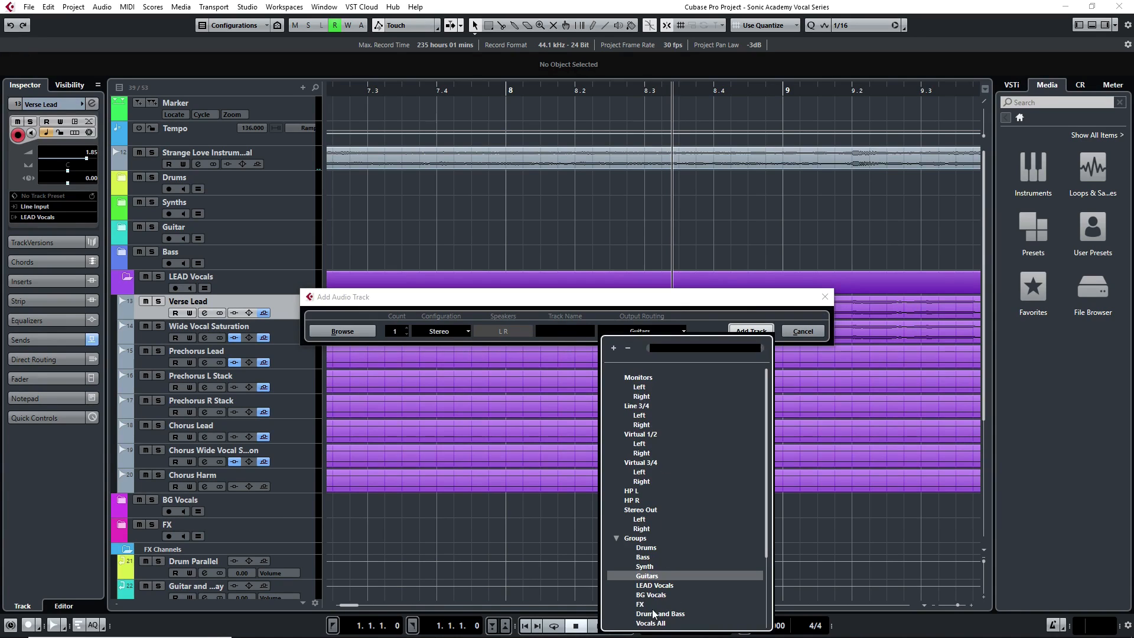
{"action": "left_click", "coordinate": [649, 585]}
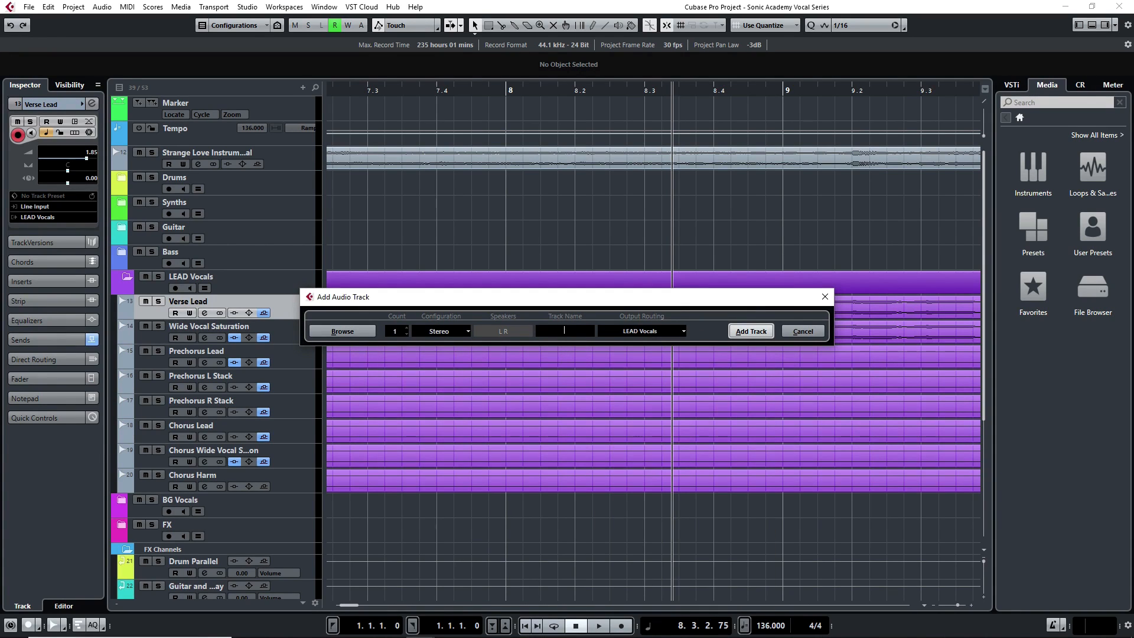
{"action": "key", "text": "Return"}
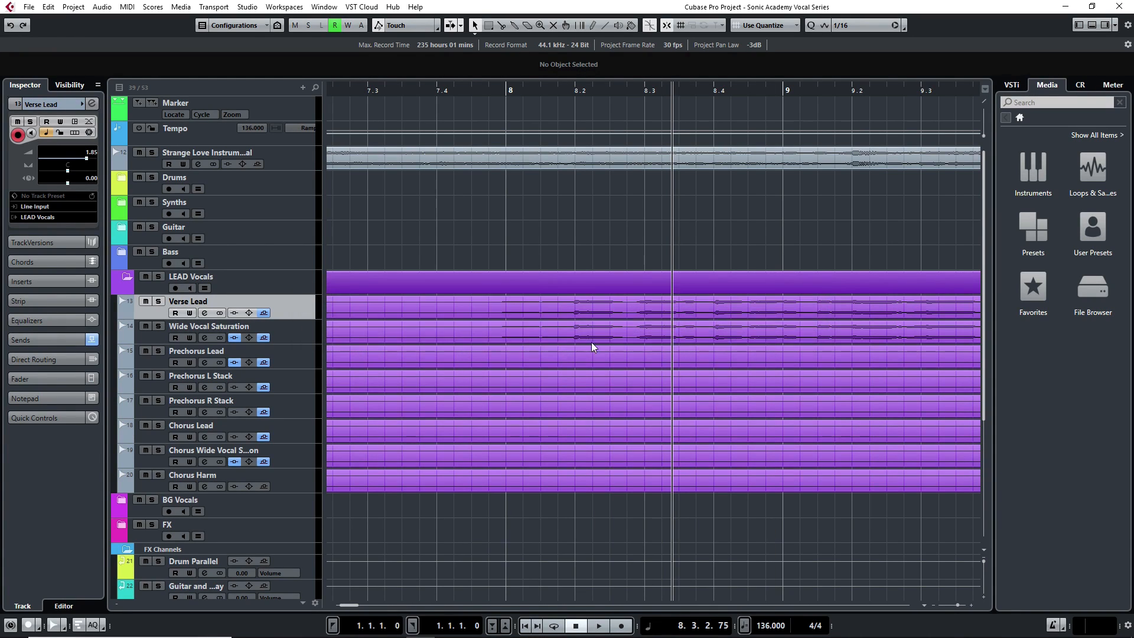
Solo the Verse Lead track and play the first vocal phrase in bar 8
{"action": "scroll", "coordinate": [577, 329], "scroll_direction": "up", "scroll_amount": 5}
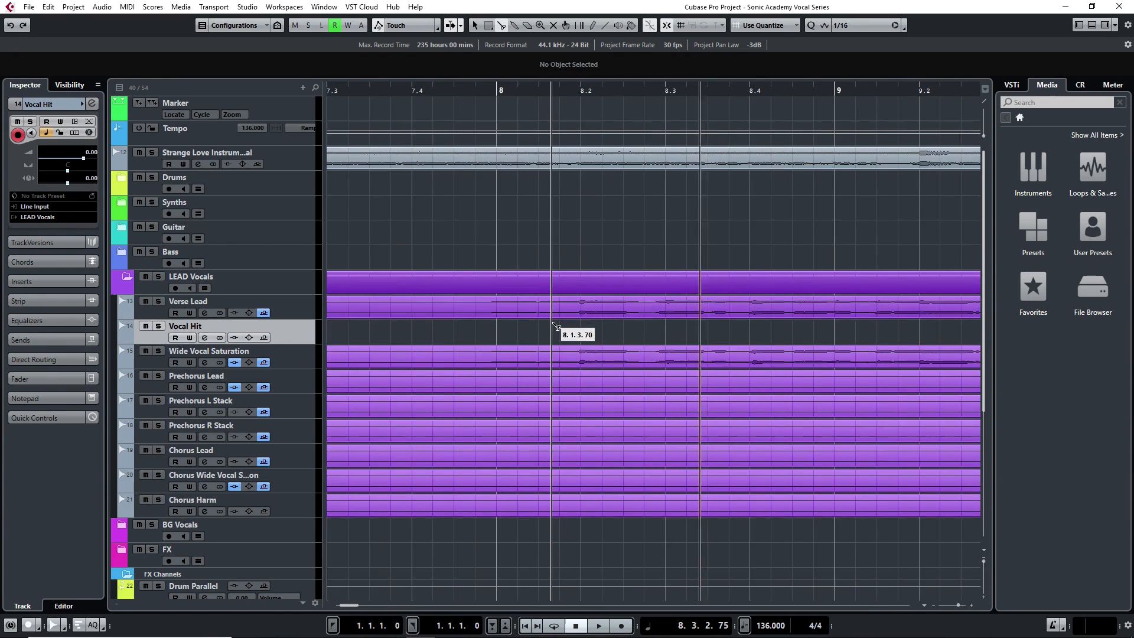
{"action": "left_click", "coordinate": [158, 301]}
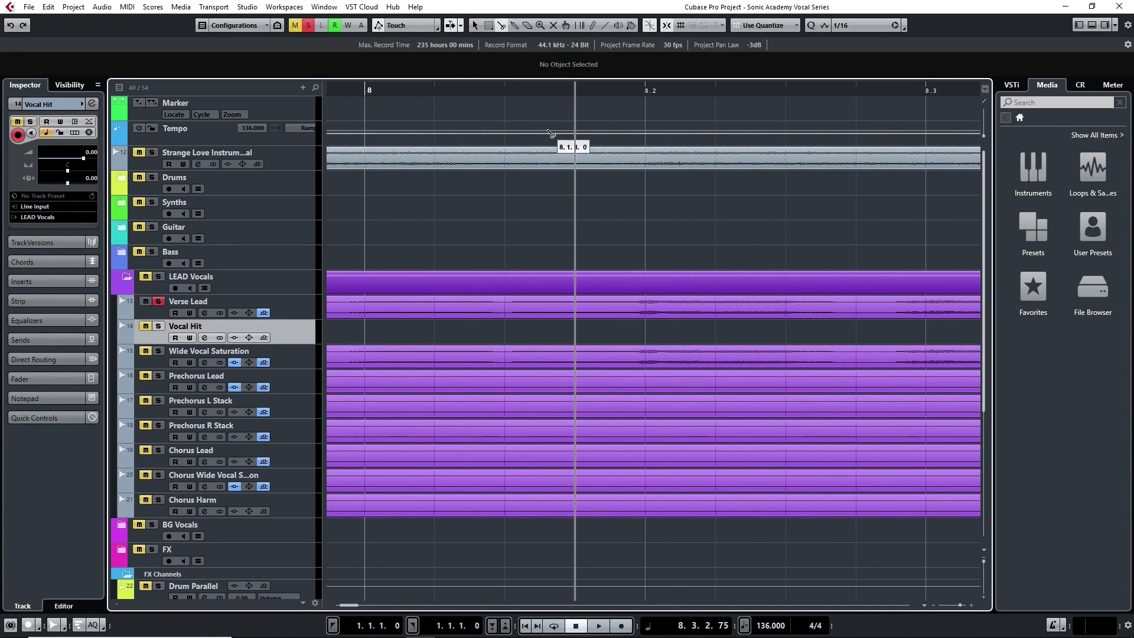
{"action": "key", "text": "space"}
{"action": "key", "text": "space"}
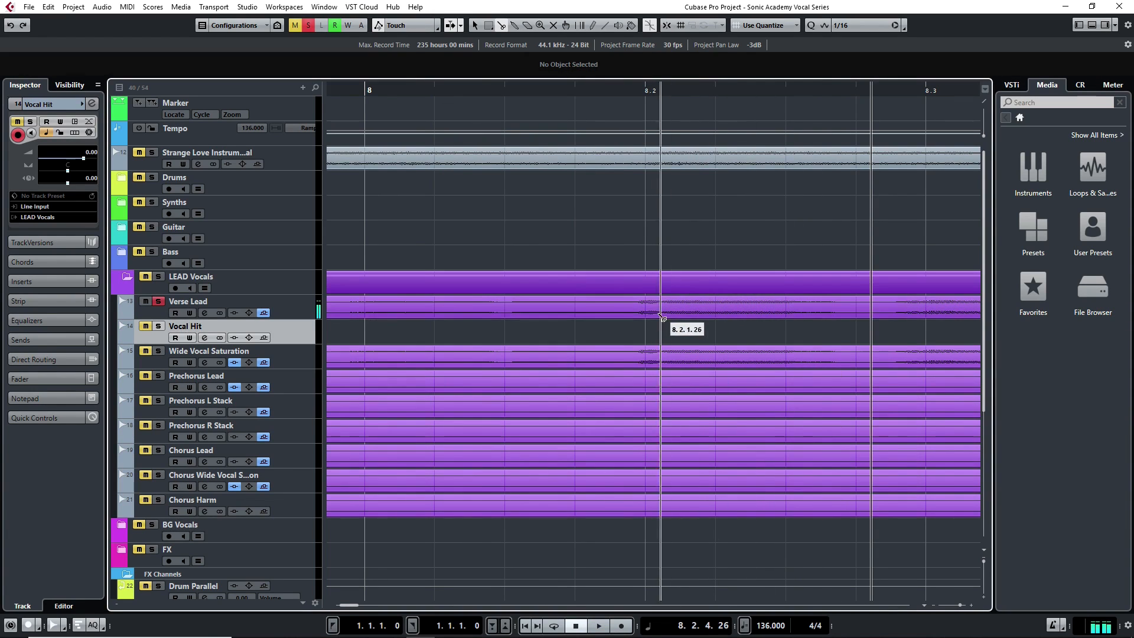
Split the Verse Lead event around 8.2 to isolate a short vocal slice, and copy that slice onto the Vocal Hit track
{"action": "left_click", "coordinate": [640, 312], "text": "alt"}
{"action": "left_click", "coordinate": [657, 312], "text": "alt"}
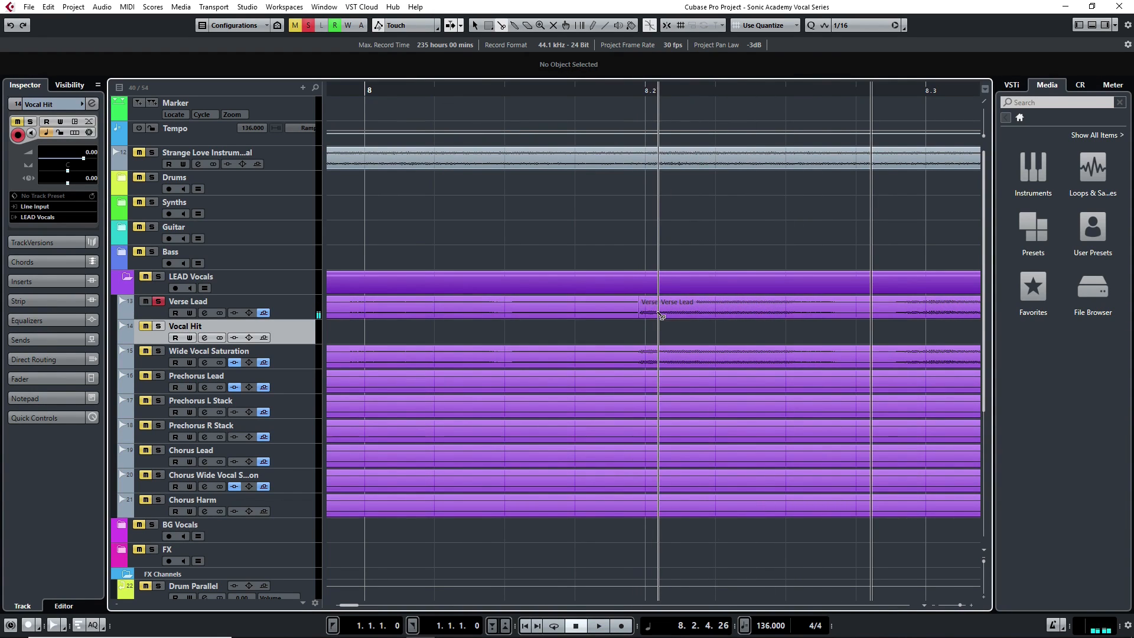
{"action": "left_click", "coordinate": [651, 309]}
{"action": "key", "text": "ctrl+c"}
{"action": "key", "text": "ctrl+v"}
{"action": "left_click_drag", "start_coordinate": [882, 334], "coordinate": [656, 340]}
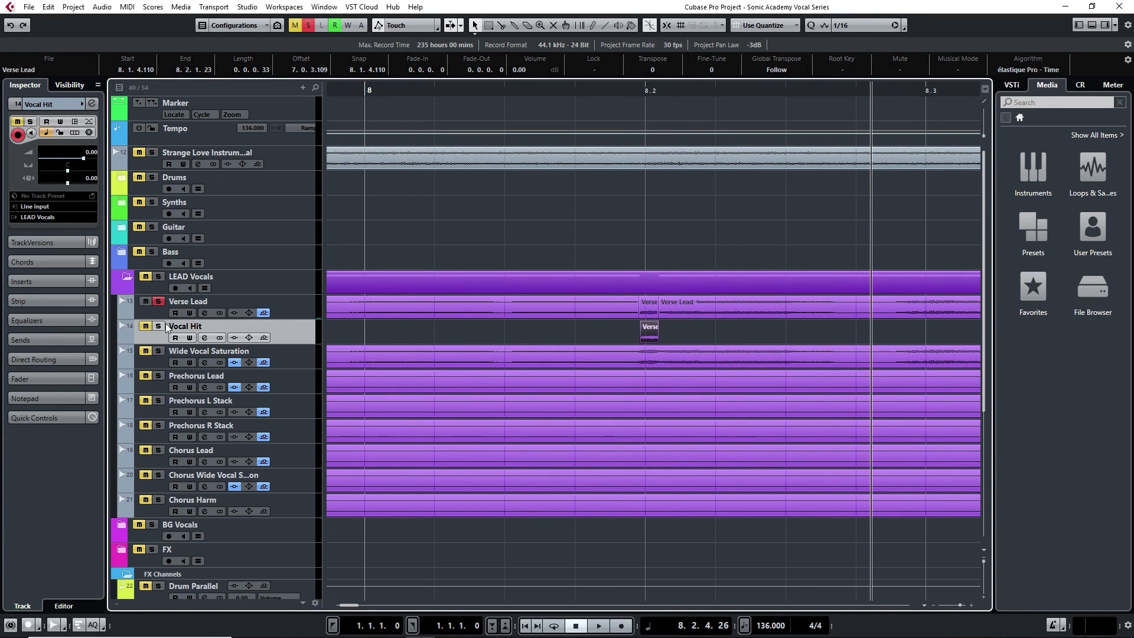
Solo the Vocal Hit track and play the copied slice from just after bar 8
{"action": "left_click_drag", "start_coordinate": [582, 93], "coordinate": [437, 146]}
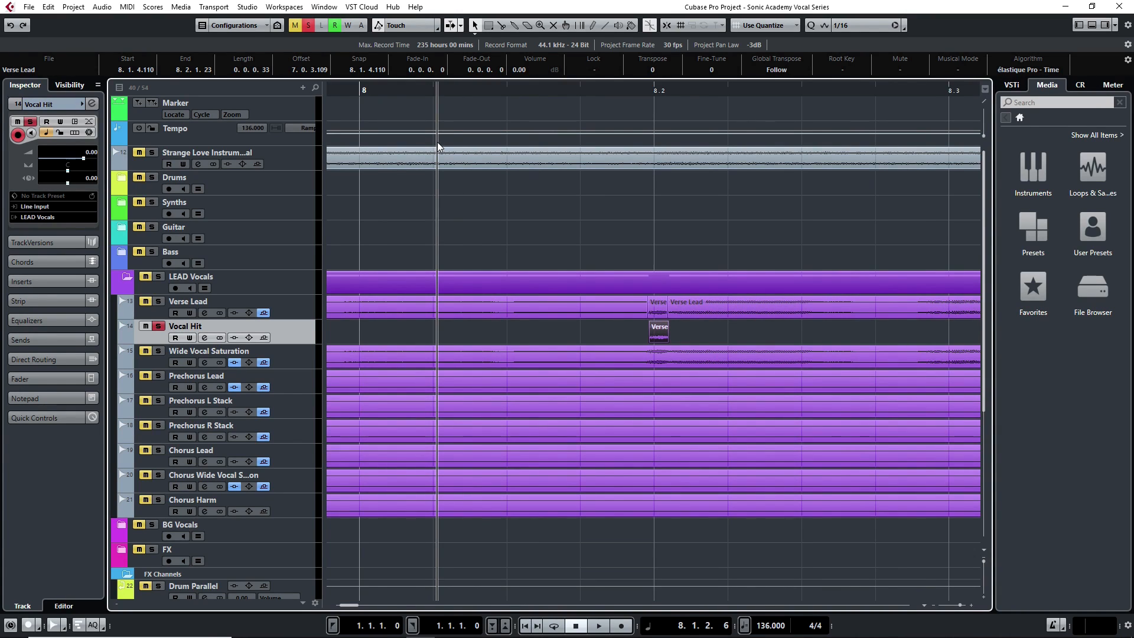
{"action": "key", "text": "space"}
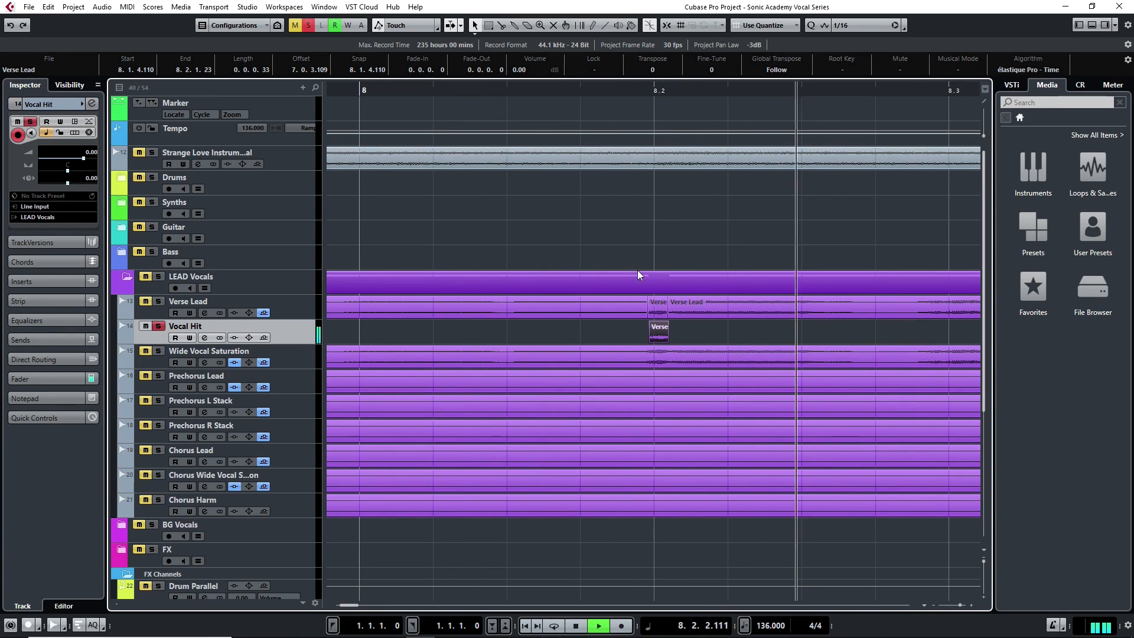
{"action": "scroll", "coordinate": [487, 339], "scroll_direction": "left", "scroll_amount": 5}
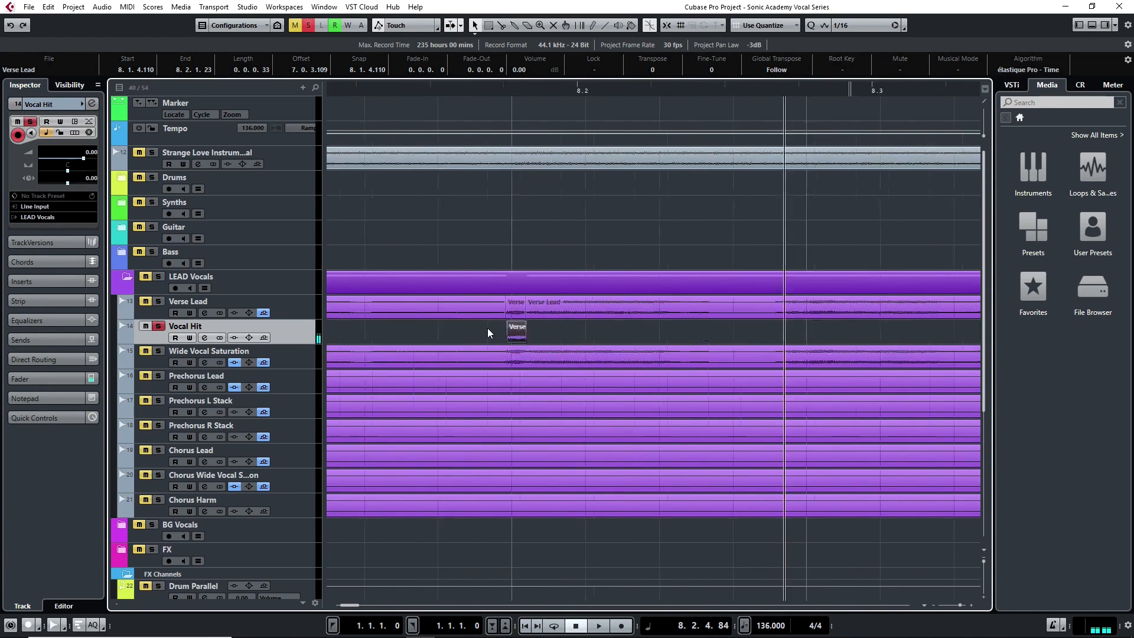
Try to lengthen the copied slice on the Vocal Hit track, and remove that copy
{"action": "left_click_drag", "start_coordinate": [720, 342], "coordinate": [722, 342]}
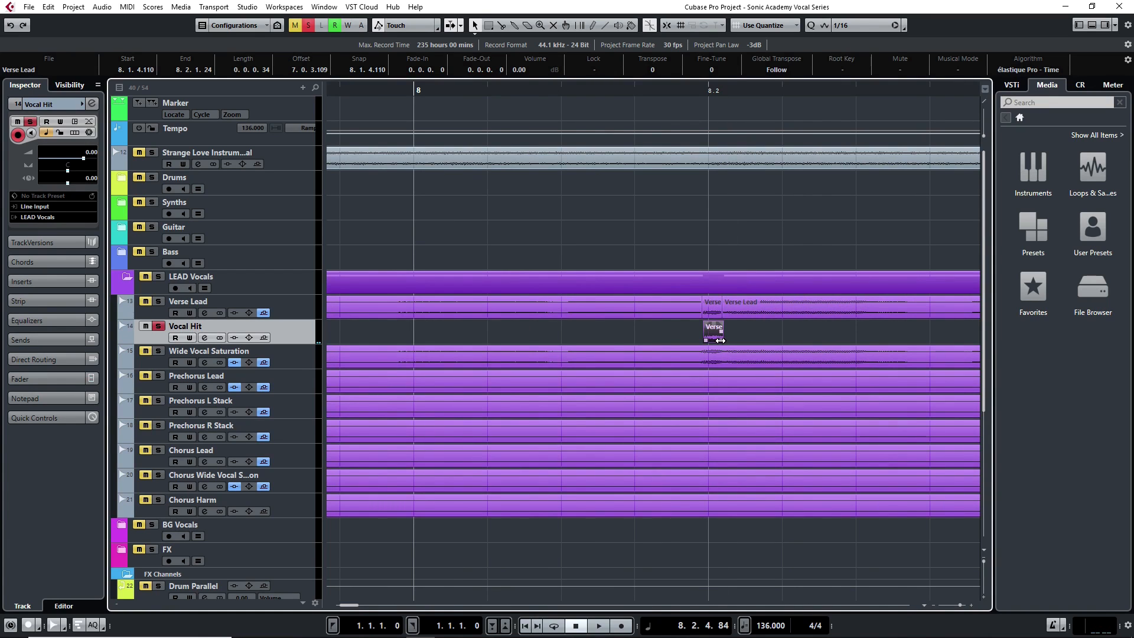
{"action": "left_click_drag", "start_coordinate": [719, 340], "coordinate": [745, 311]}
{"action": "key", "text": "ctrl+z"}
{"action": "left_click", "coordinate": [707, 339]}
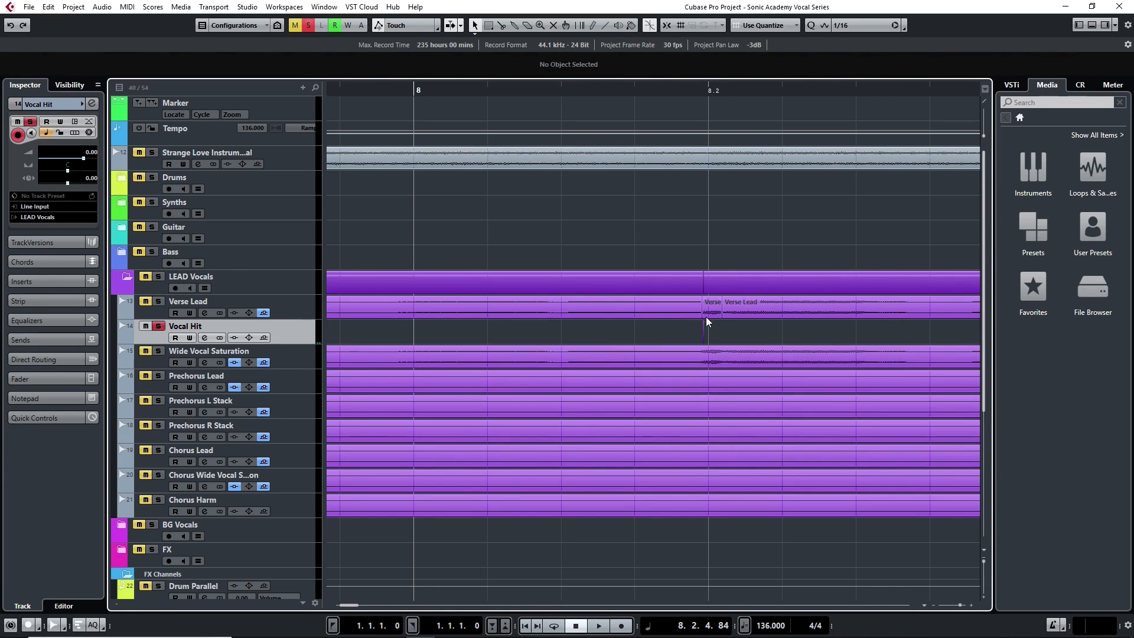
Copy the short Verse Lead slice onto the Vocal Hit track again, extend its end to 8.2.2.70, and play it
{"action": "left_click", "coordinate": [713, 312]}
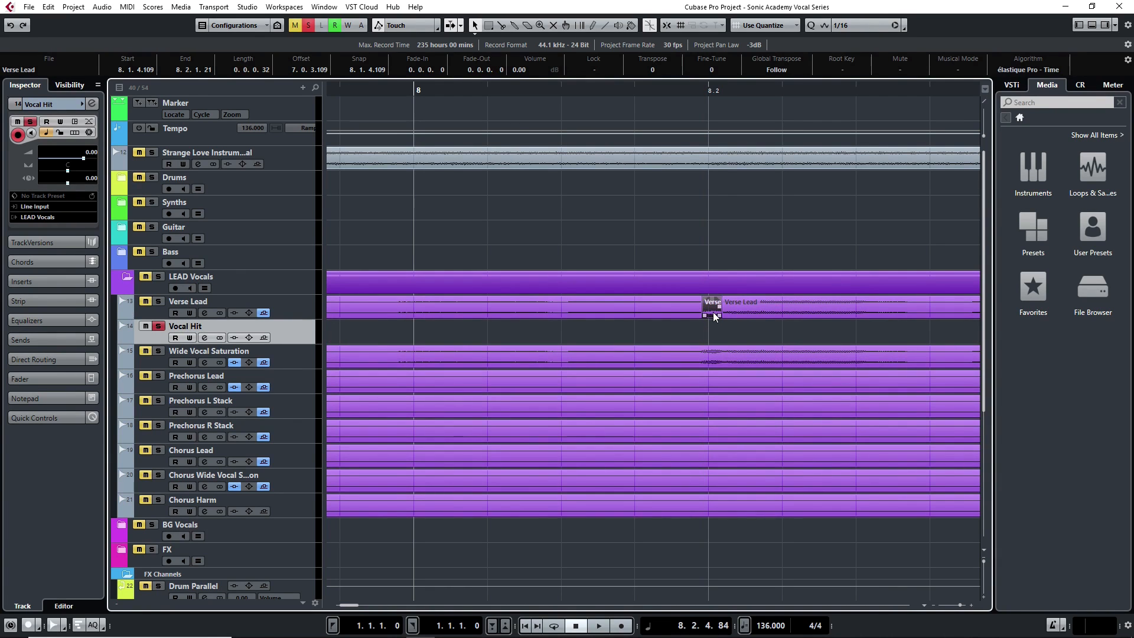
{"action": "left_click_drag", "start_coordinate": [713, 311], "coordinate": [788, 327]}
{"action": "key", "text": "space"}
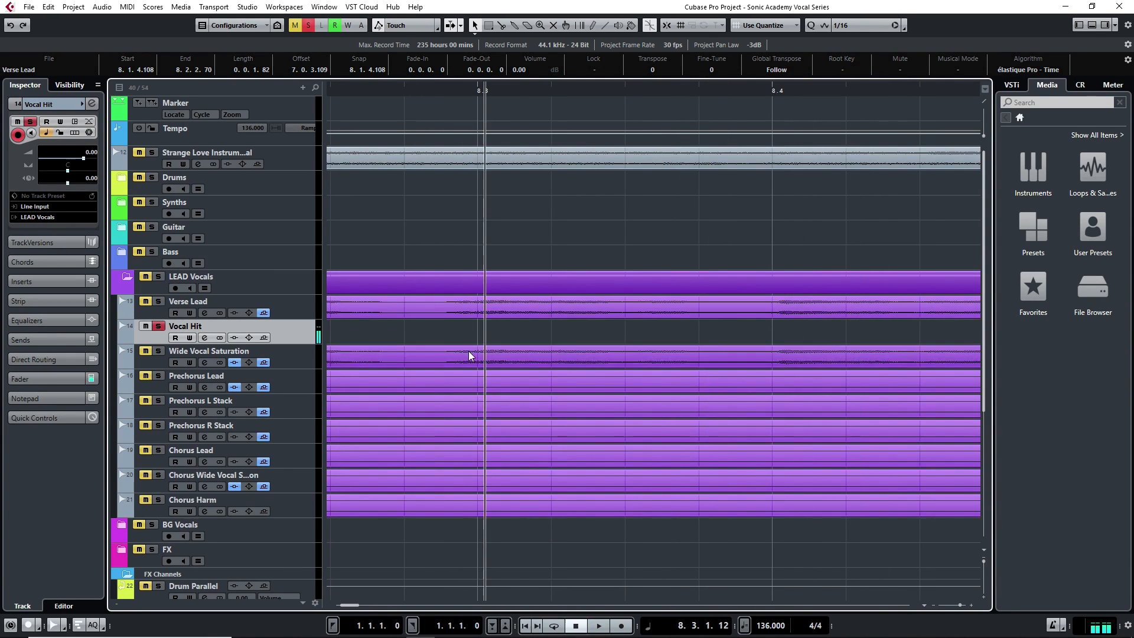
Extend the start of the Vocal Hit event to 8.1.4.33, give it short fades at both ends, and play it back
{"action": "scroll", "coordinate": [479, 338], "scroll_direction": "left", "scroll_amount": 3}
{"action": "left_click_drag", "start_coordinate": [505, 339], "coordinate": [465, 339]}
{"action": "left_click", "coordinate": [476, 90]}
{"action": "key", "text": "space"}
{"action": "key", "text": "space"}
{"action": "left_click", "coordinate": [432, 91]}
{"action": "key", "text": "space"}
Load VerbSuite Classics in the first insert slot of the Vocal Hit channel
{"action": "scroll", "coordinate": [551, 329], "scroll_direction": "down", "scroll_amount": 3}
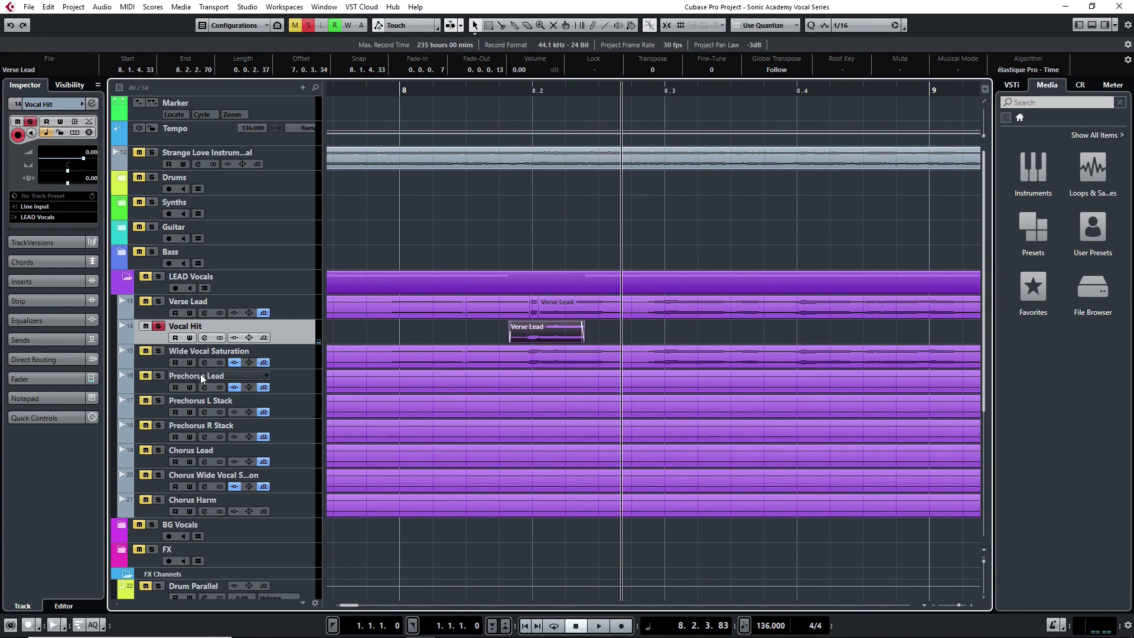
{"action": "left_click", "coordinate": [204, 337]}
{"action": "left_click", "coordinate": [433, 448]}
{"action": "type", "text": "verbs"}
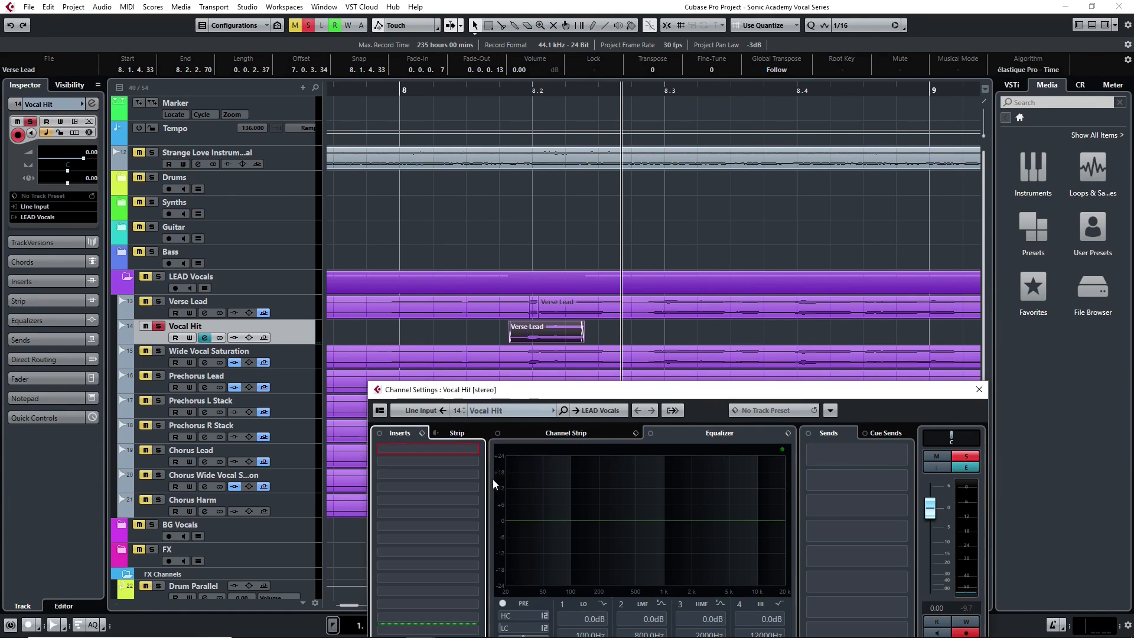
{"action": "left_click", "coordinate": [494, 478]}
Load the FG-250 Dark 4.5s digital plate in the reverb
{"action": "left_click", "coordinate": [904, 413]}
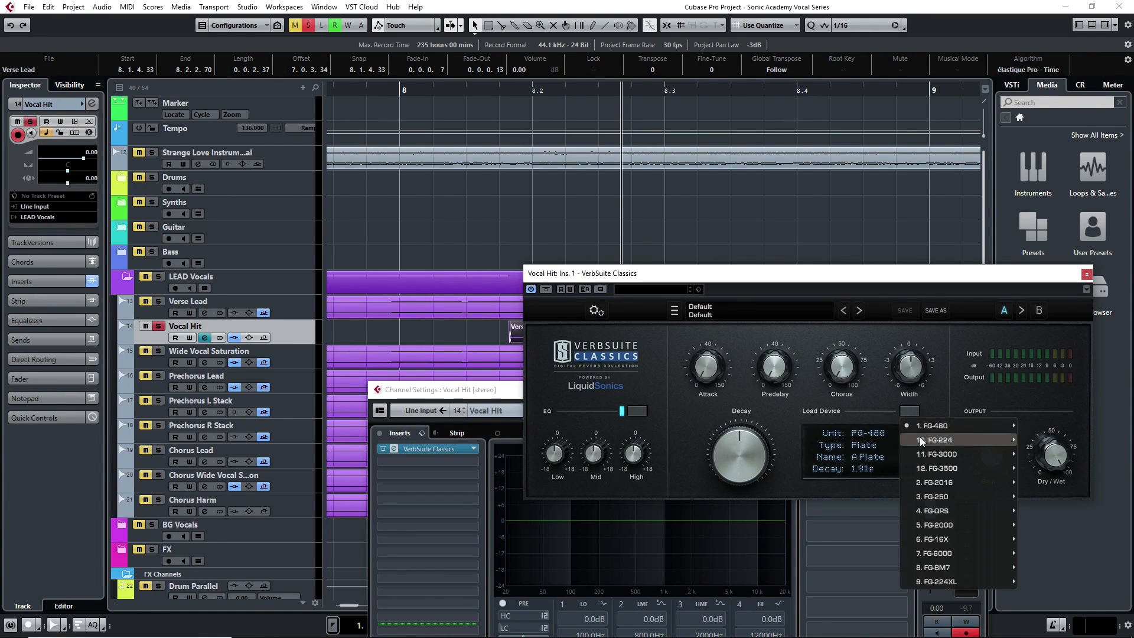
{"action": "mouse_move", "coordinate": [926, 495]}
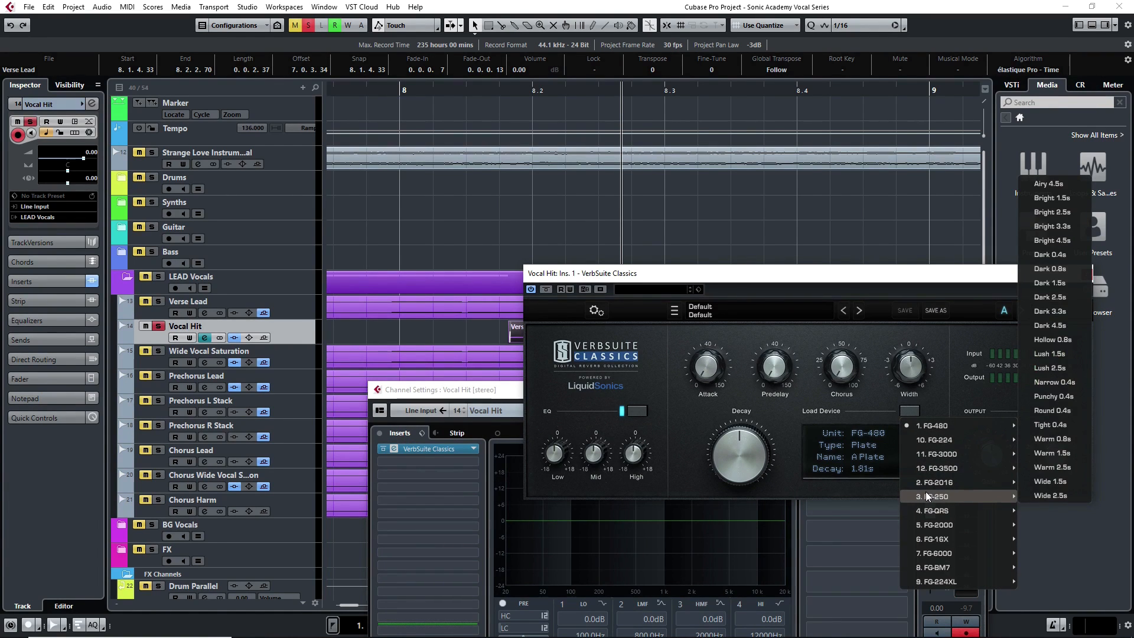
{"action": "left_click", "coordinate": [1050, 326]}
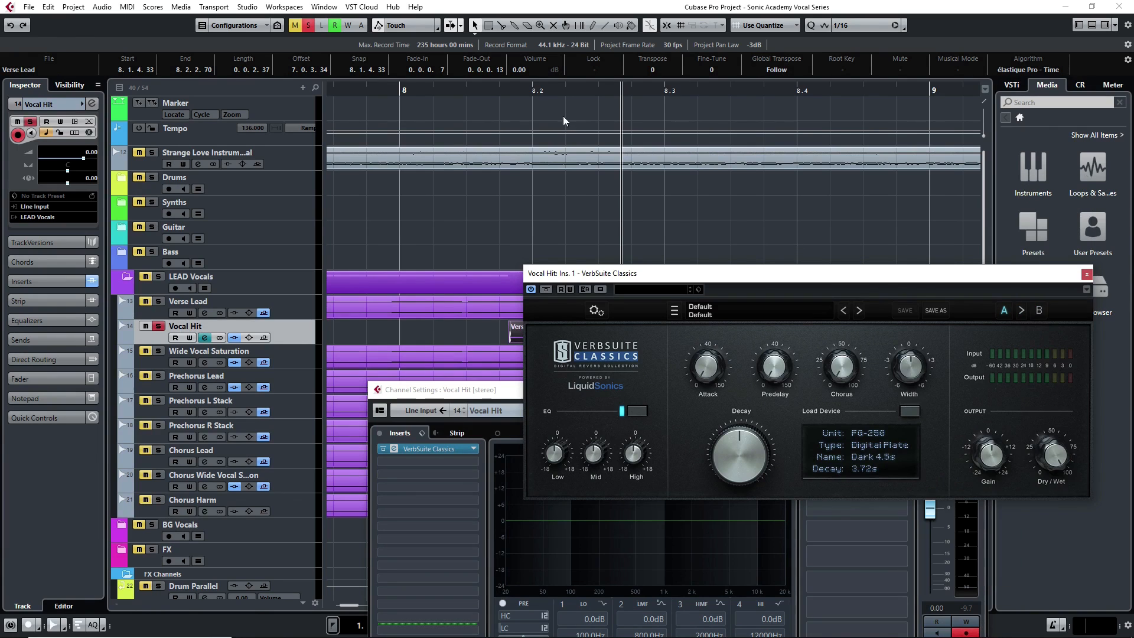
Play the vocal hit from before bar 8 and set the reverb's Dry/Wet mix to 58.4%
{"action": "left_click", "coordinate": [348, 118]}
{"action": "key", "text": "space"}
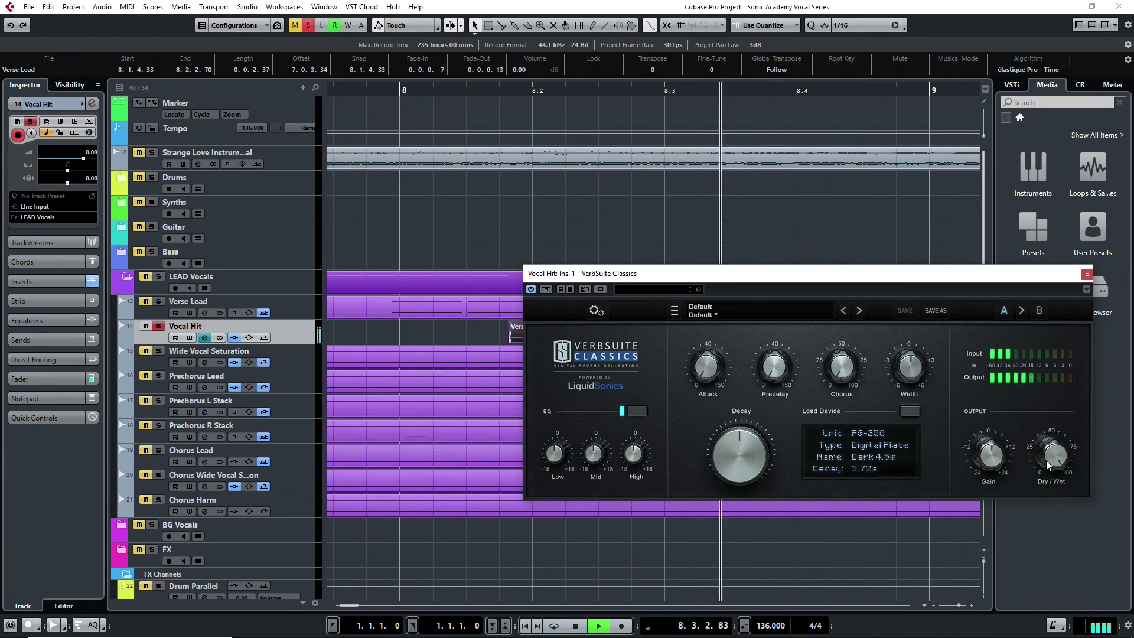
{"action": "key", "text": "space"}
{"action": "mouse_move", "coordinate": [1046, 491]}
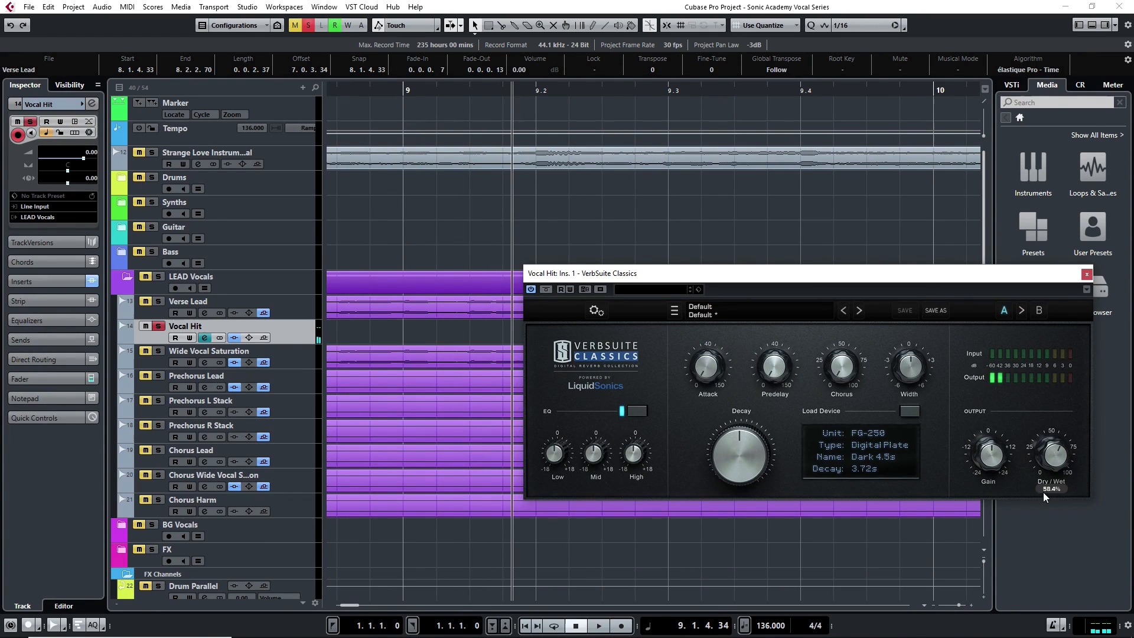
Replay the reverberated vocal hit from just before bar 8 and close the reverb window
{"action": "scroll", "coordinate": [418, 331], "scroll_direction": "left", "scroll_amount": 6}
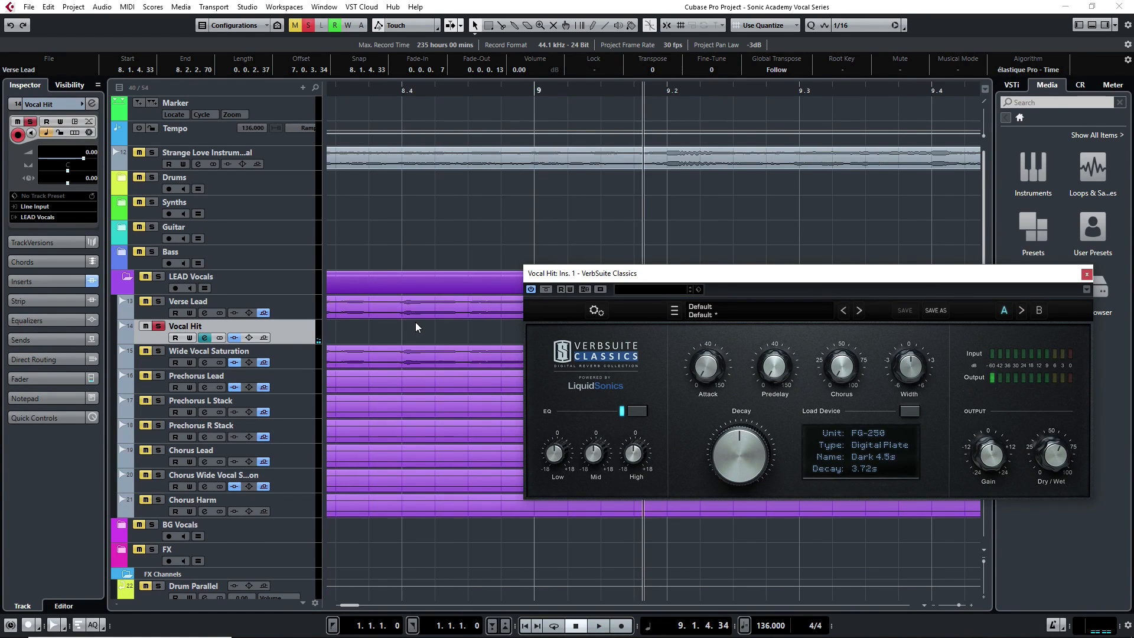
{"action": "left_click_drag", "start_coordinate": [369, 93], "coordinate": [326, 99]}
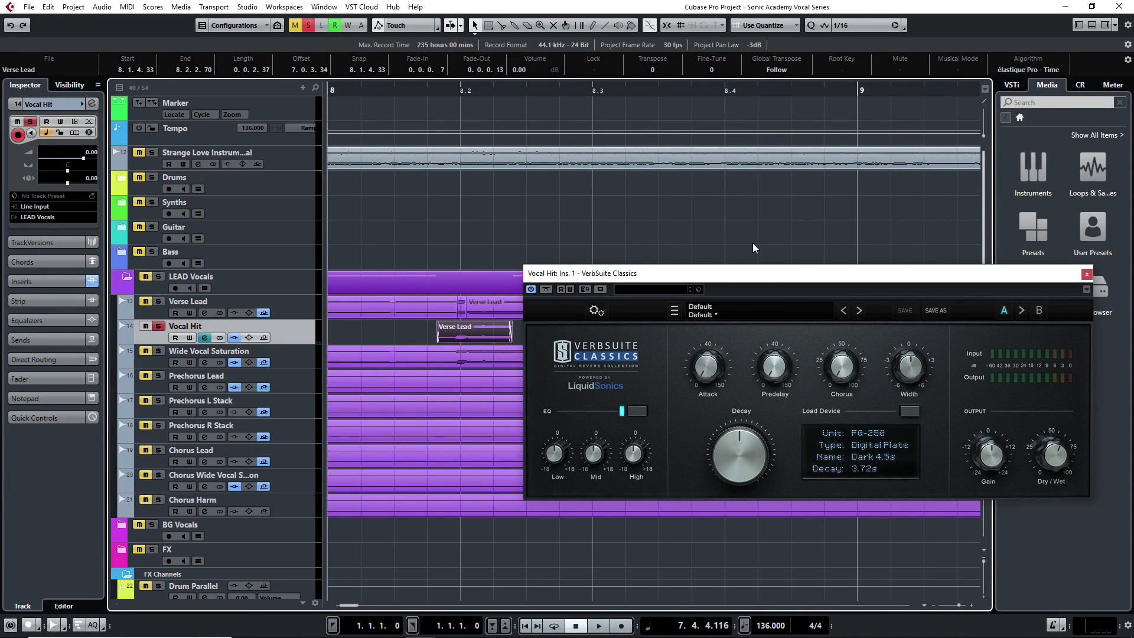
{"action": "key", "text": "space"}
{"action": "left_click", "coordinate": [1086, 275]}
Render the Vocal Hit event in place with the current render settings
{"action": "key", "text": "g"}
{"action": "key", "text": "g"}
{"action": "key", "text": "g"}
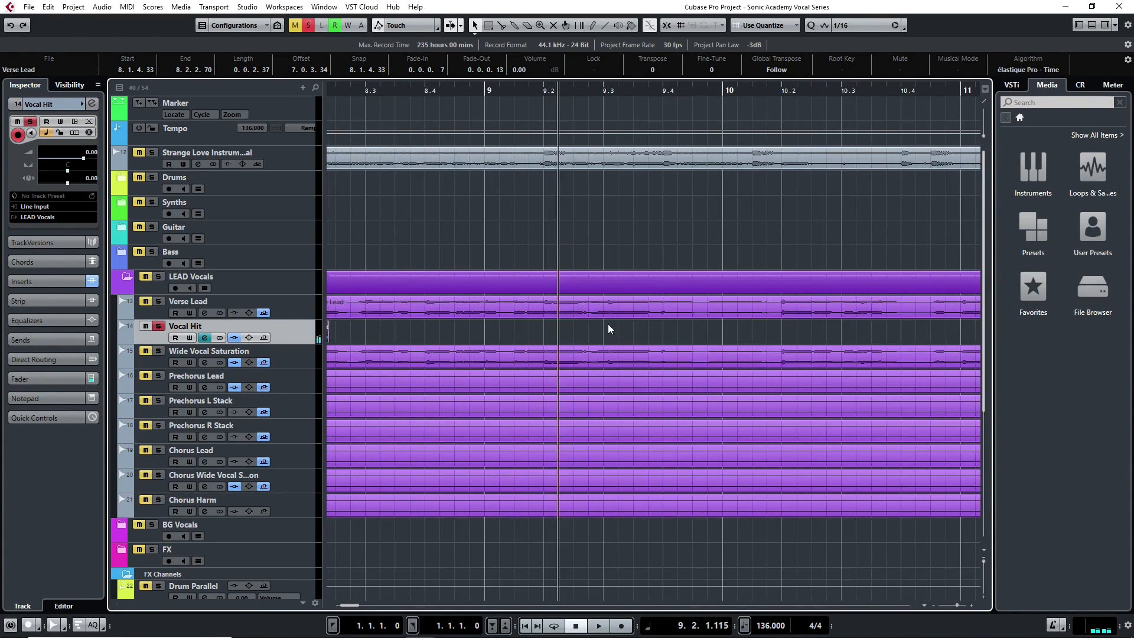
{"action": "scroll", "coordinate": [536, 329], "scroll_direction": "left", "scroll_amount": 2}
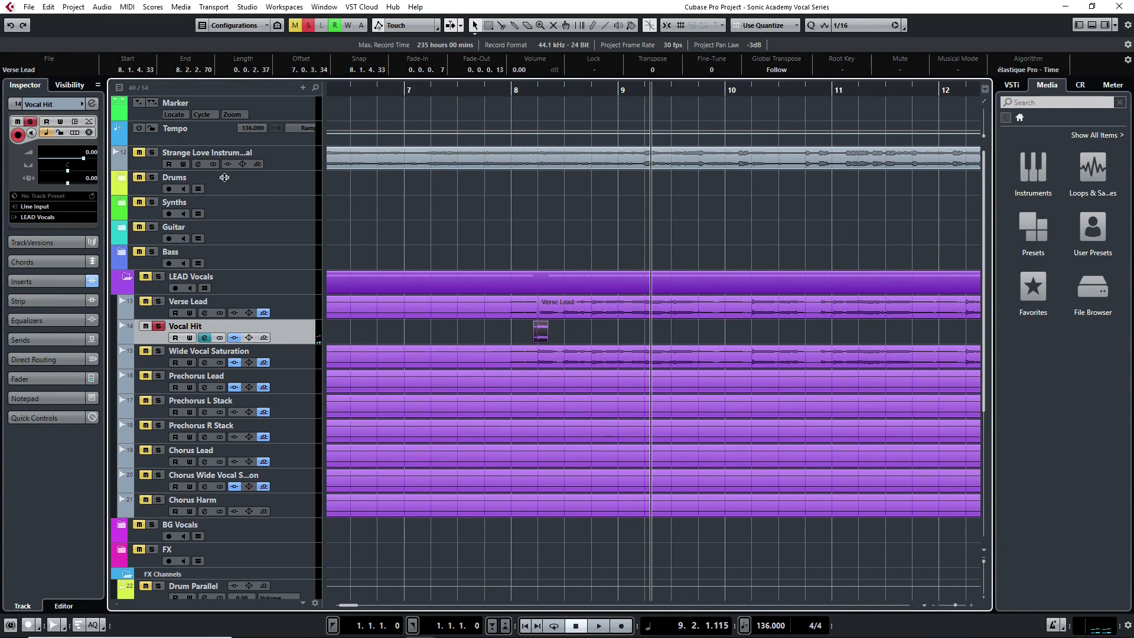
{"action": "left_click", "coordinate": [48, 7]}
{"action": "mouse_move", "coordinate": [106, 130]}
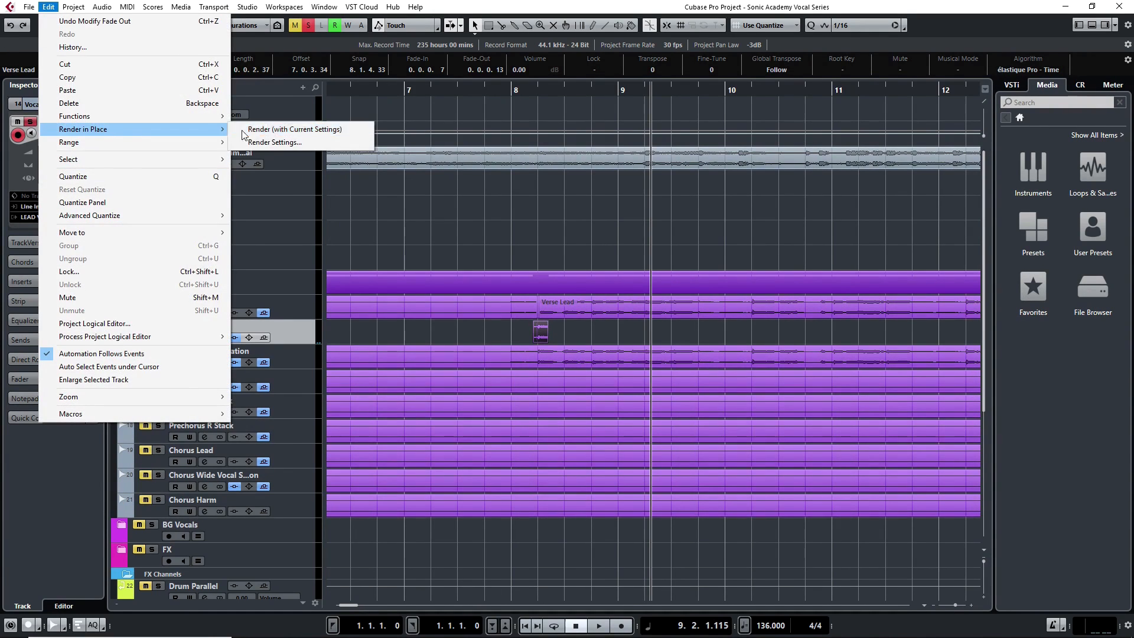
{"action": "left_click", "coordinate": [268, 132]}
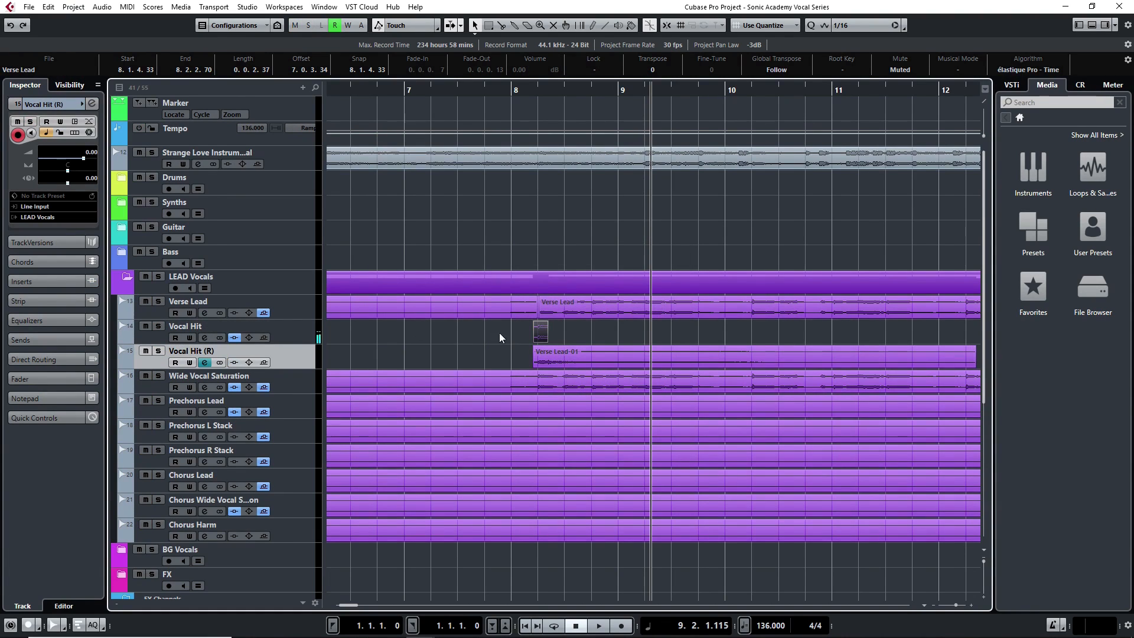
Apply the Reverse process to the rendered event on the Vocal Hit (R) track and close the sample editor
{"action": "double_click", "coordinate": [554, 356]}
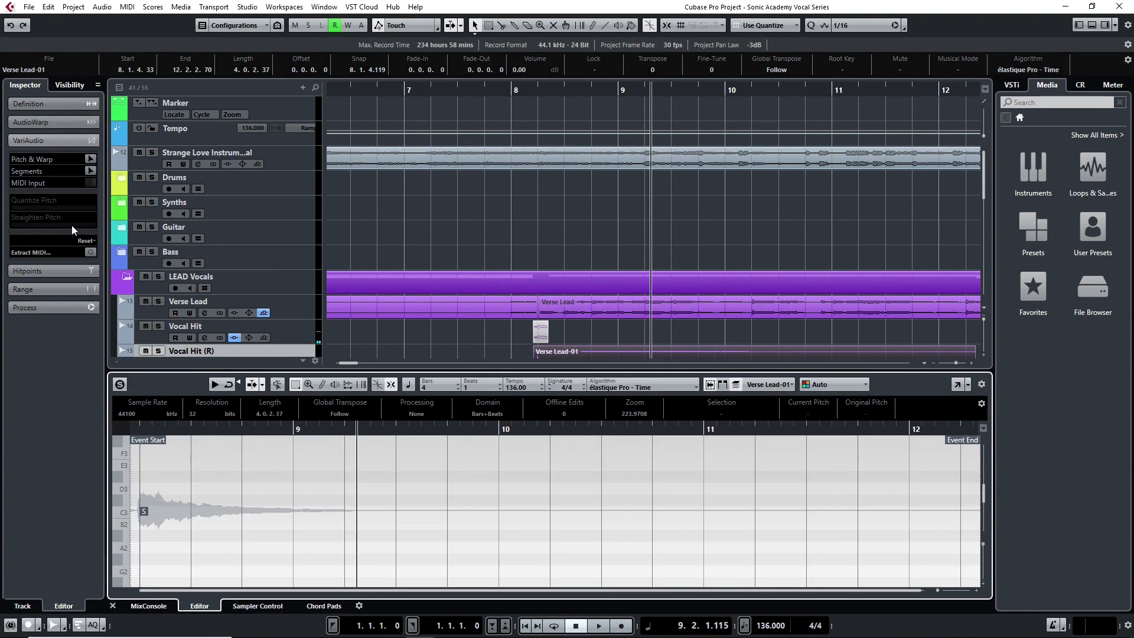
{"action": "left_click", "coordinate": [76, 307]}
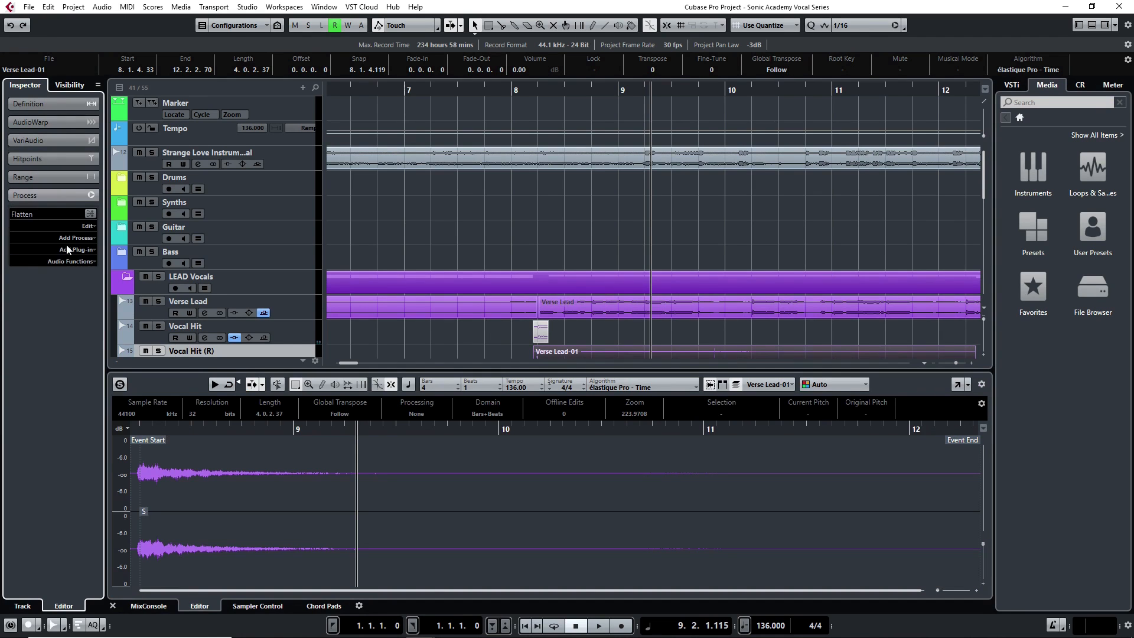
{"action": "left_click", "coordinate": [67, 239]}
{"action": "left_click", "coordinate": [44, 368]}
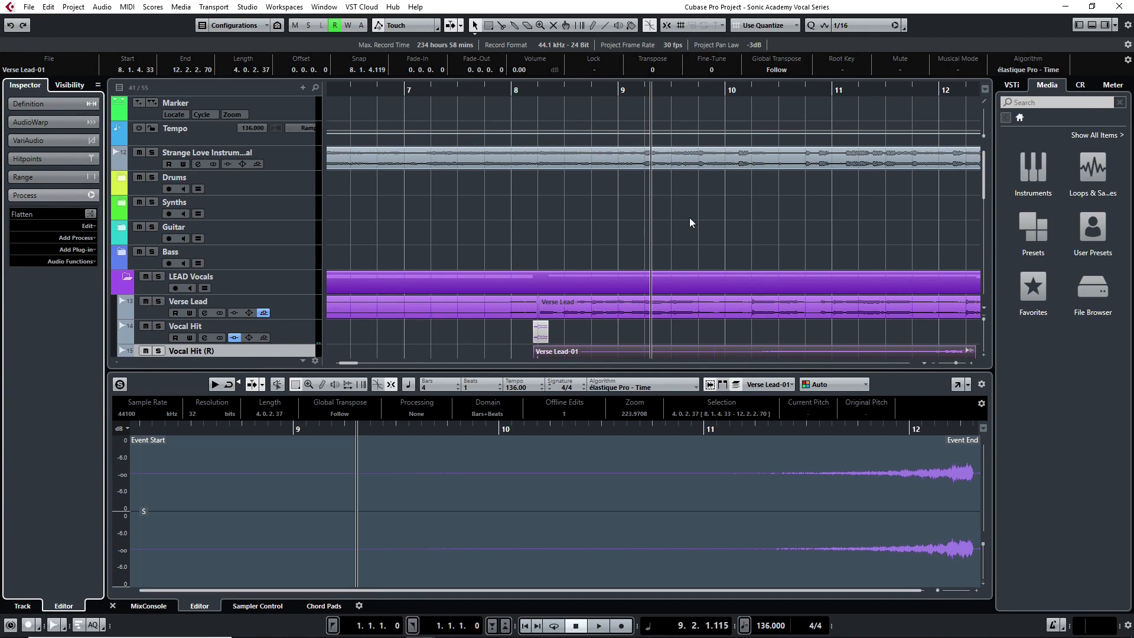
{"action": "left_click", "coordinate": [1091, 25]}
Move the reversed event to start at 4.1.3.40 and trim its end to 8.2.1.16
{"action": "left_click_drag", "start_coordinate": [799, 362], "coordinate": [364, 357]}
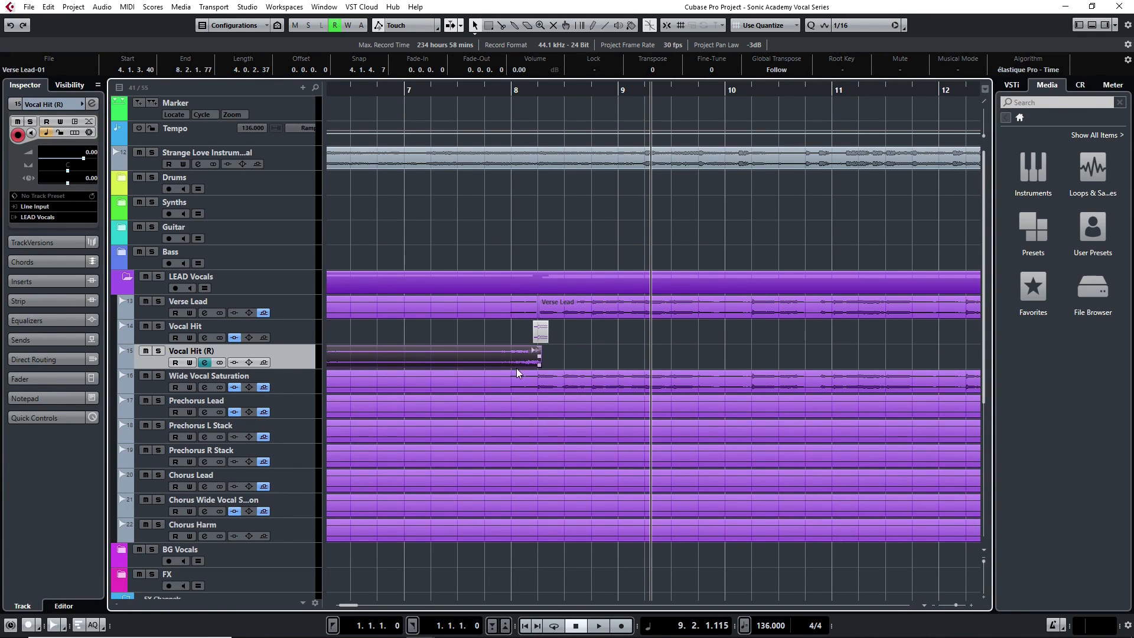
{"action": "scroll", "coordinate": [532, 359], "scroll_direction": "up", "scroll_amount": 4}
{"action": "left_click_drag", "start_coordinate": [564, 364], "coordinate": [549, 365]}
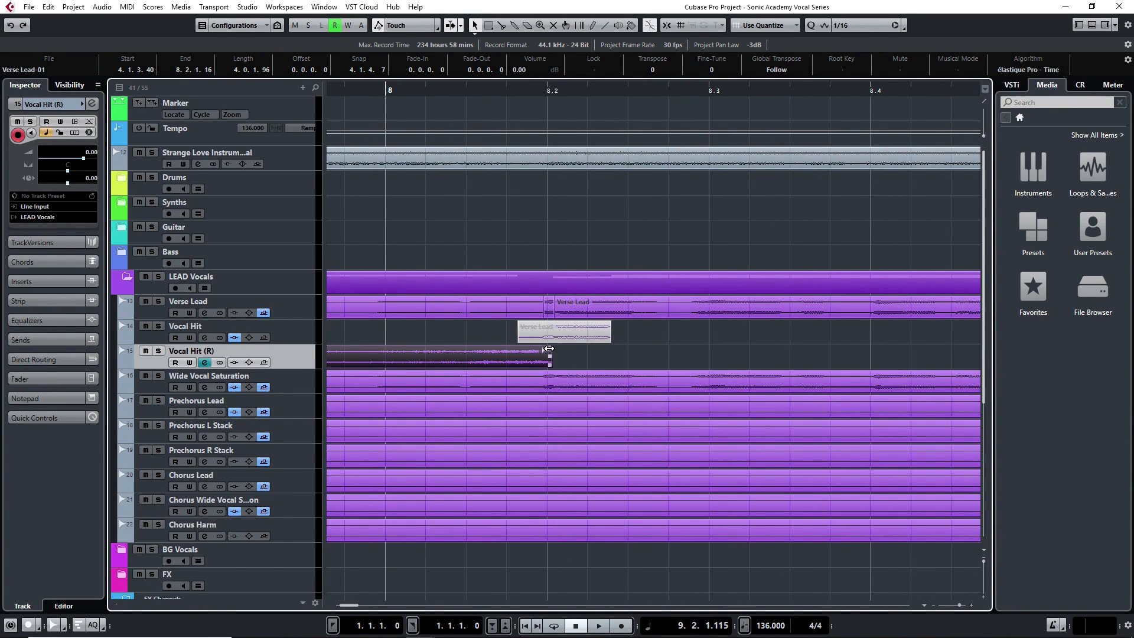
Delete the part of the reversed event before bar 8 and add a fade-in across the remaining part
{"action": "left_click", "coordinate": [385, 364], "text": "alt"}
{"action": "key", "text": "Delete"}
{"action": "left_click_drag", "start_coordinate": [387, 348], "coordinate": [546, 362]}
Play the reversed vocal in the mix from bar 8, and again from an earlier point
{"action": "left_click", "coordinate": [382, 91]}
{"action": "left_click", "coordinate": [50, 224]}
{"action": "left_click", "coordinate": [307, 261]}
{"action": "key", "text": "space"}
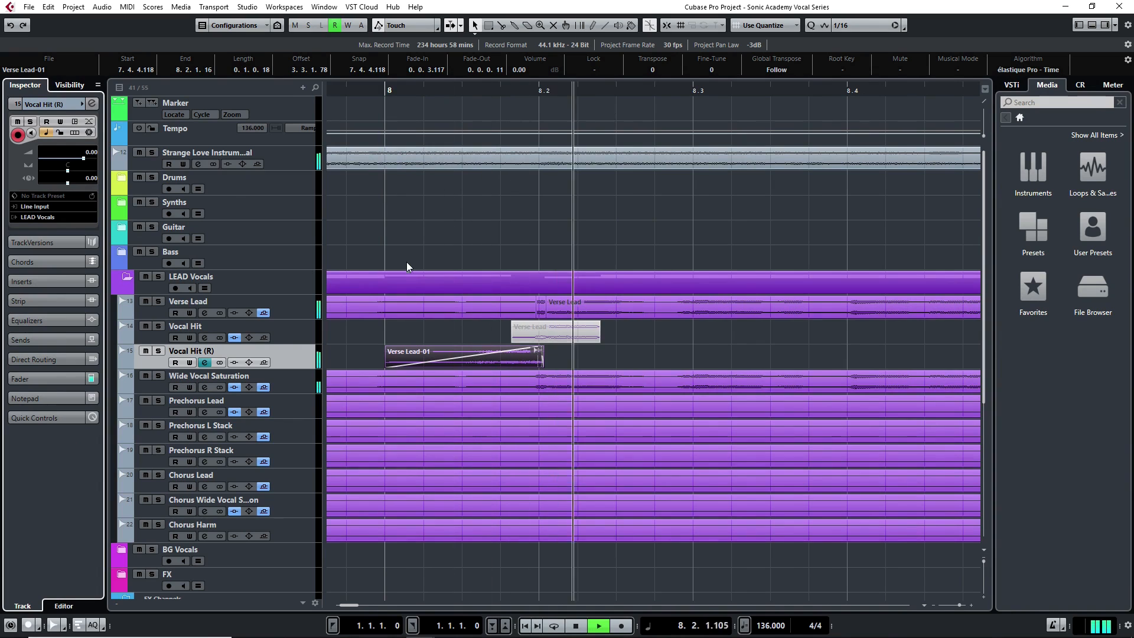
{"action": "key", "text": "space"}
{"action": "scroll", "coordinate": [420, 149], "scroll_direction": "down", "scroll_amount": 3}
{"action": "left_click_drag", "start_coordinate": [408, 91], "coordinate": [260, 155]}
{"action": "key", "text": "space"}
Extend the reversed event's start back to 7.3.3.11, lengthen its fade-in to 0.2.2.5 and play it from its start
{"action": "left_click_drag", "start_coordinate": [429, 364], "coordinate": [334, 363]}
{"action": "key", "text": "space"}
{"action": "left_click_drag", "start_coordinate": [399, 348], "coordinate": [496, 348]}
{"action": "key", "text": "l"}
{"action": "key", "text": "space"}
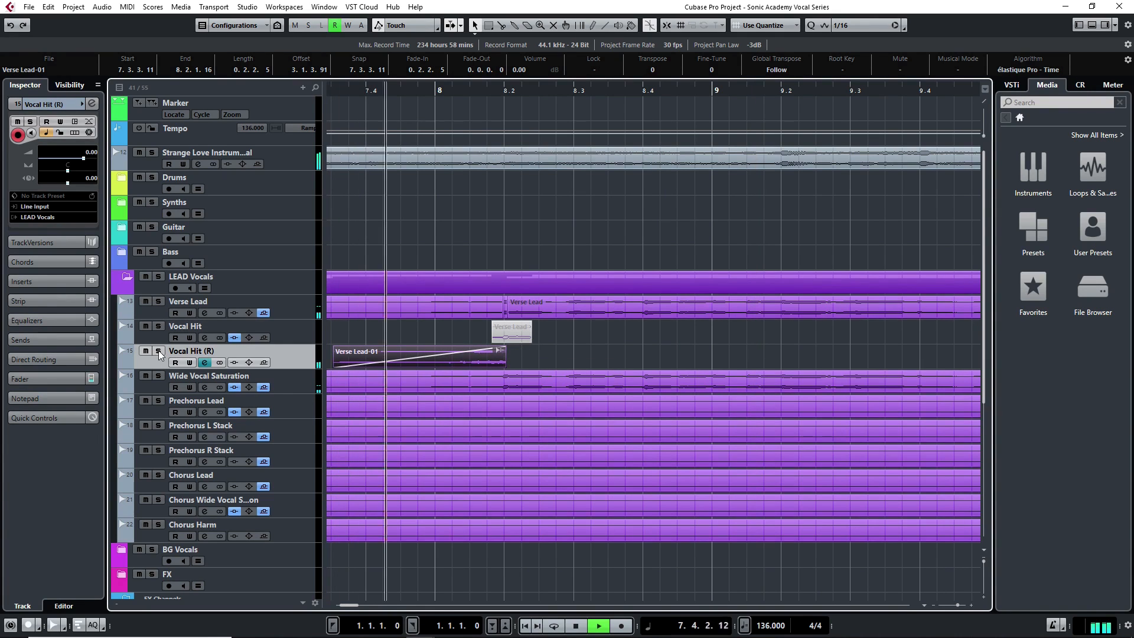
Trim the reversed event to run from 7.3.3.85 to 8.2.1.11 and set the Vocal Hit (R) track level to 1.89 dB
{"action": "key", "text": "space"}
{"action": "left_click_drag", "start_coordinate": [505, 363], "coordinate": [532, 356]}
{"action": "scroll", "coordinate": [496, 357], "scroll_direction": "up", "scroll_amount": 4, "text": "ctrl"}
{"action": "scroll", "coordinate": [567, 345], "scroll_direction": "down", "scroll_amount": 4, "text": "ctrl"}
{"action": "scroll", "coordinate": [578, 342], "scroll_direction": "down", "scroll_amount": 2, "text": "ctrl"}
{"action": "left_click_drag", "start_coordinate": [439, 94], "coordinate": [379, 97]}
{"action": "left_click_drag", "start_coordinate": [83, 159], "coordinate": [87, 160]}
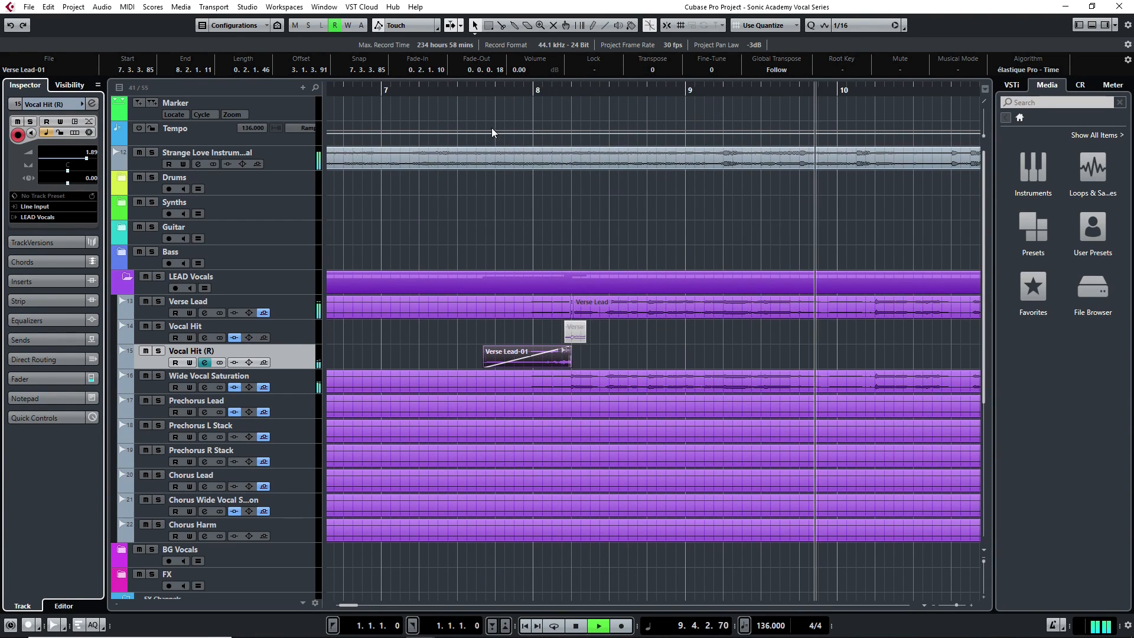
Play the mix from early in bar 7 through the reversed vocal lead-in
{"action": "left_click", "coordinate": [419, 94]}
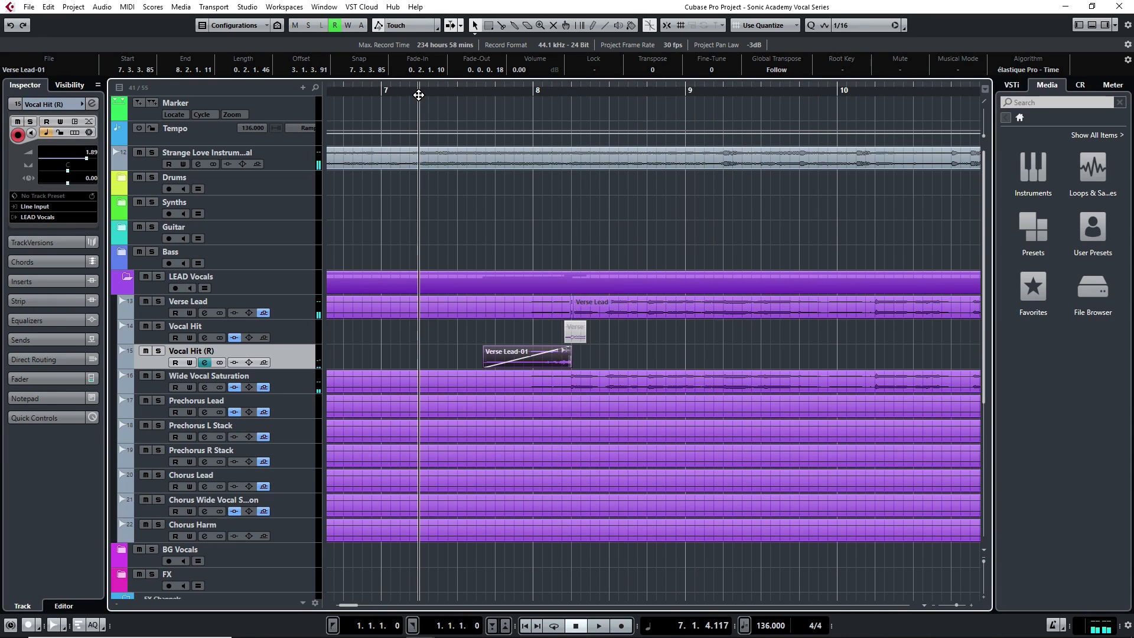
{"action": "key", "text": "space"}
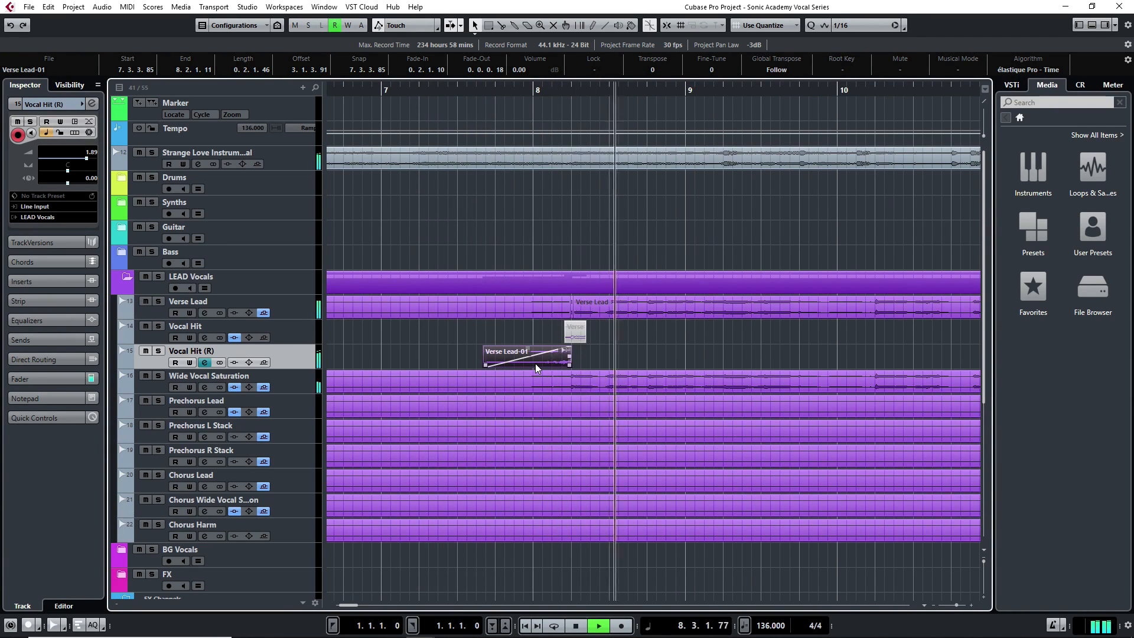
{"action": "key", "text": "space"}
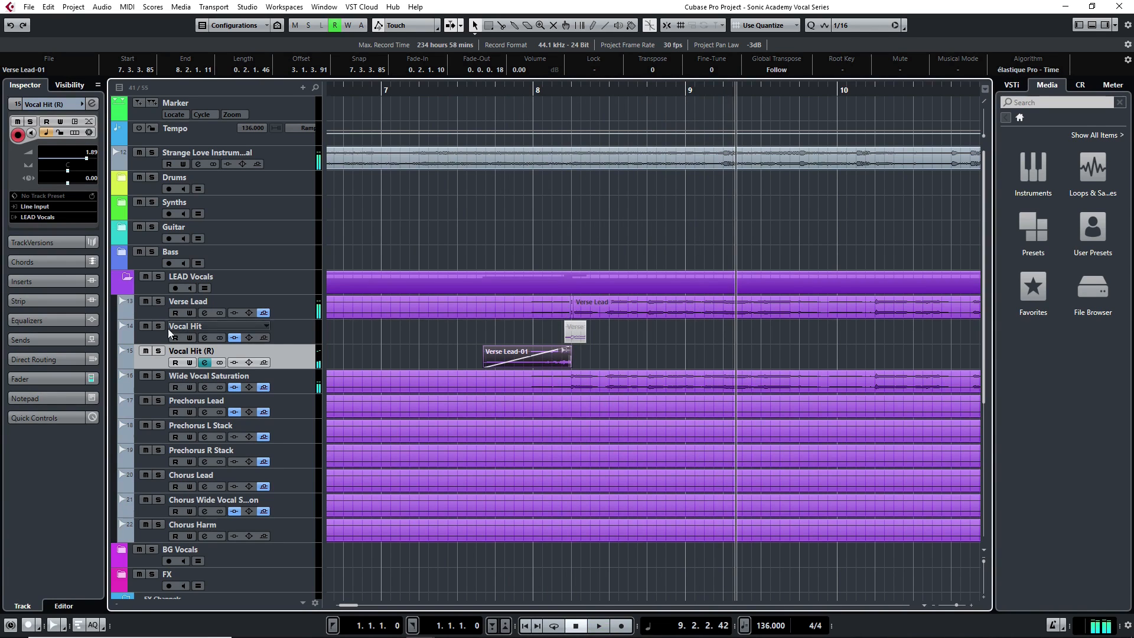
Unmute the original Vocal Hit event and lower its channel level to -7.53 dB
{"action": "left_click_drag", "start_coordinate": [487, 332], "coordinate": [653, 327]}
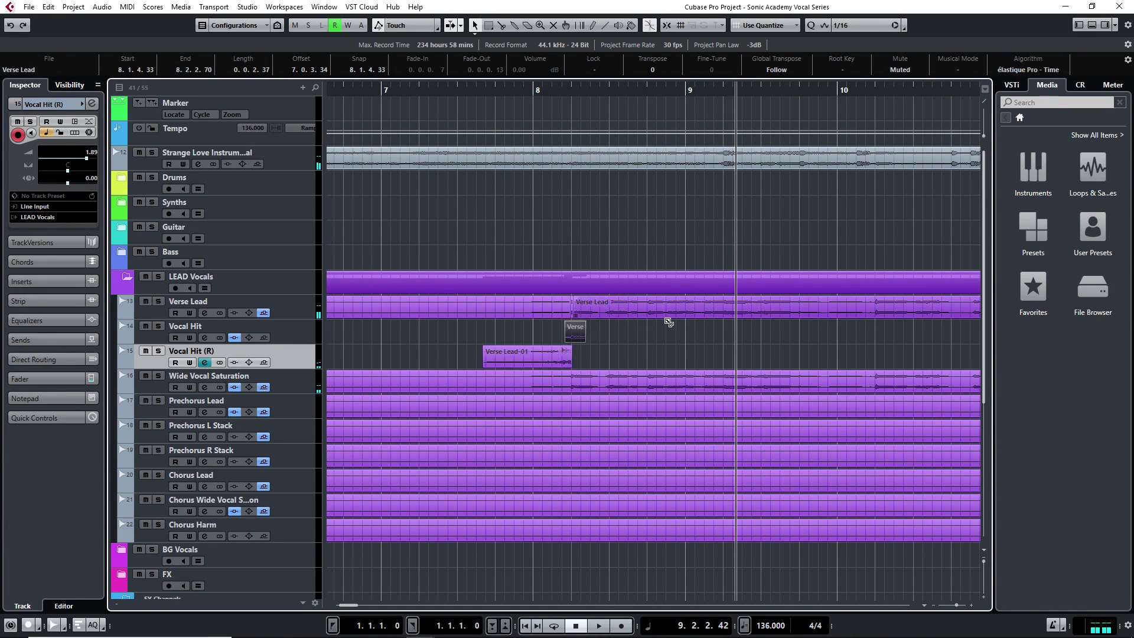
{"action": "left_click", "coordinate": [204, 337]}
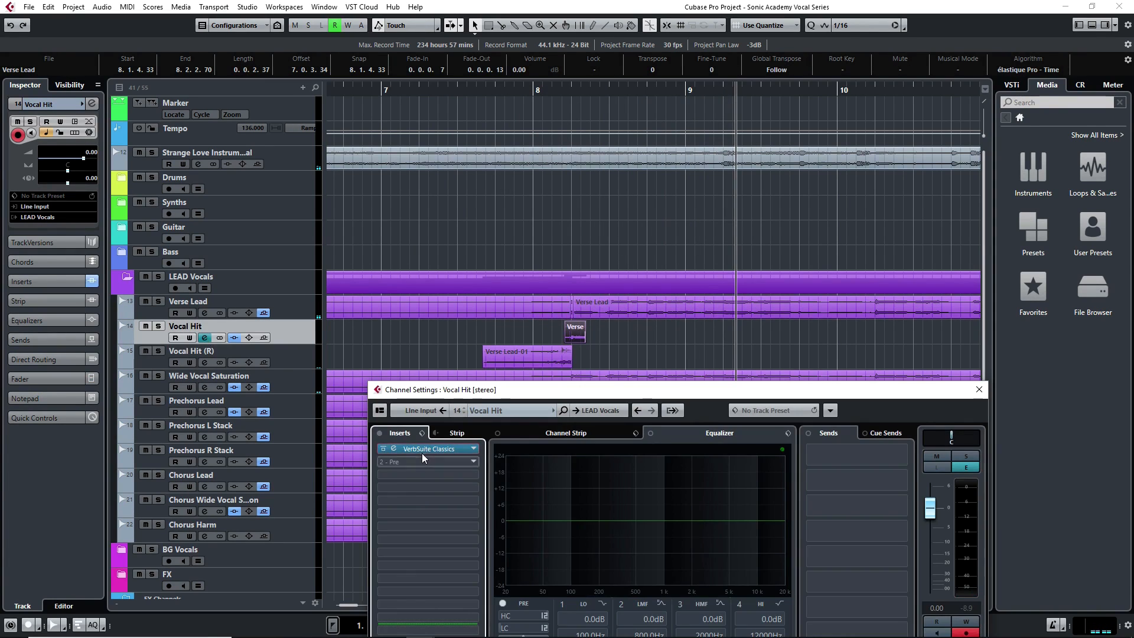
{"action": "left_click", "coordinate": [425, 448]}
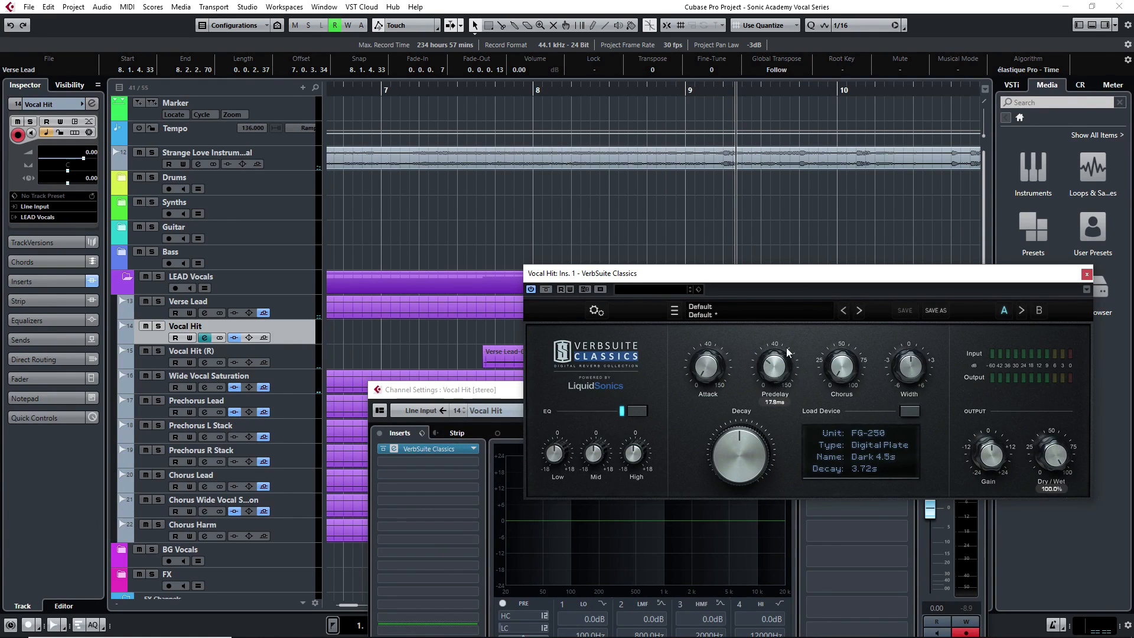
{"action": "left_click", "coordinate": [1085, 275]}
{"action": "left_click_drag", "start_coordinate": [933, 510], "coordinate": [940, 533]}
Play the passage from mid-bar 7 in the mix and with the Vocal Hit tracks soloed, and clear the solo
{"action": "left_click", "coordinate": [458, 95]}
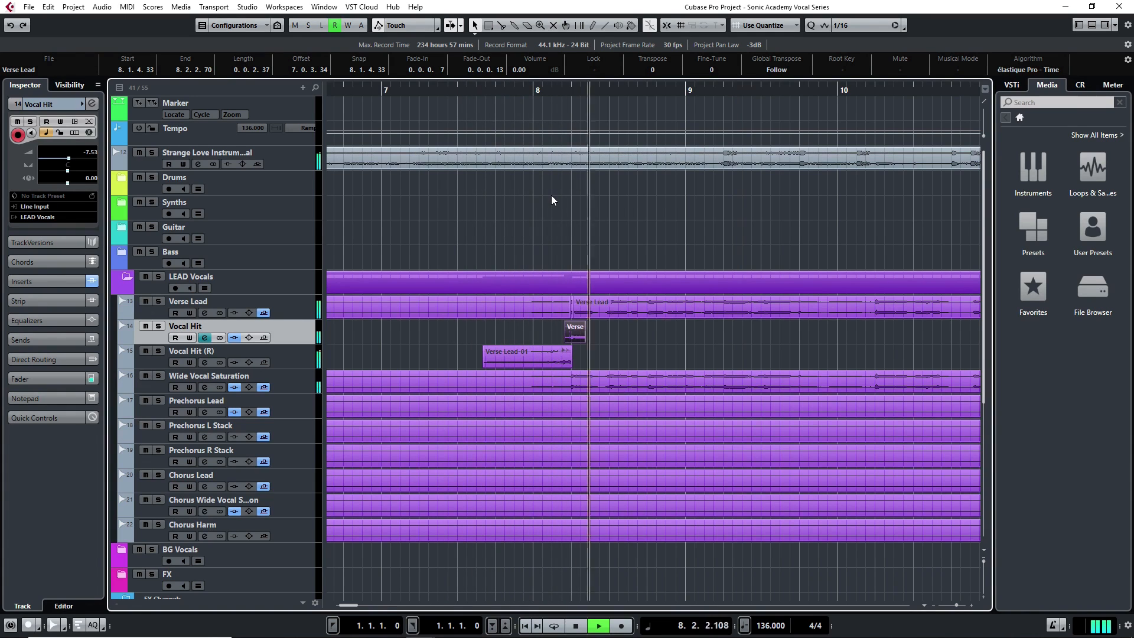
{"action": "key", "text": "s"}
{"action": "left_click", "coordinate": [463, 94]}
{"action": "left_click", "coordinate": [158, 352]}
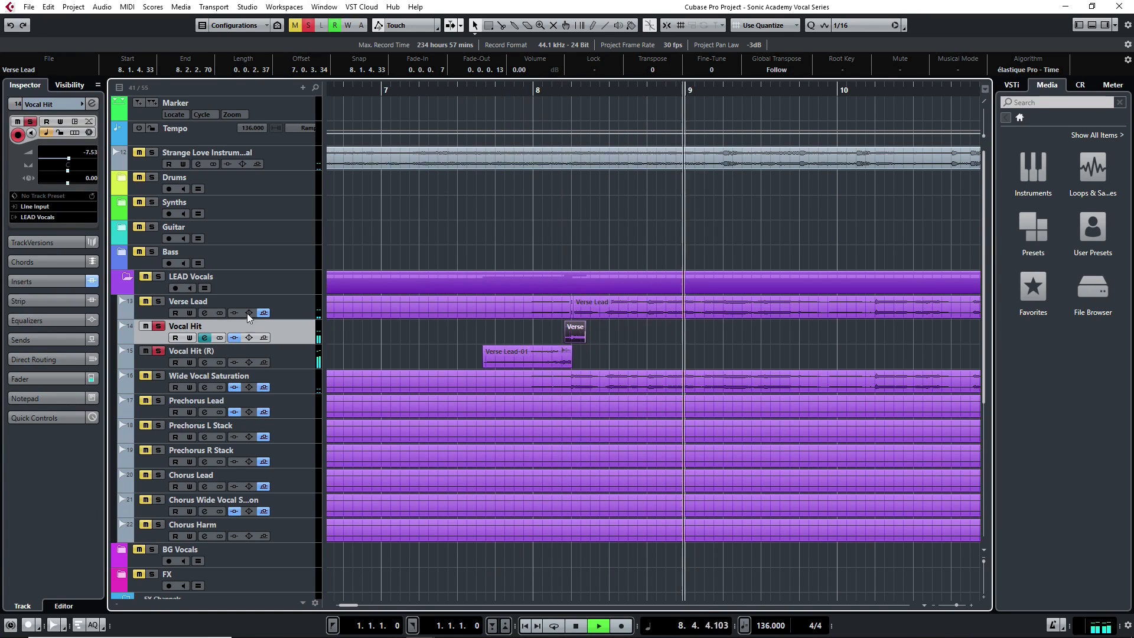
{"action": "key", "text": "alt+s"}
Replay the full mix from early in bar 7 and set the Vocal Hit channel level to -12.5 dB
{"action": "left_click", "coordinate": [407, 93]}
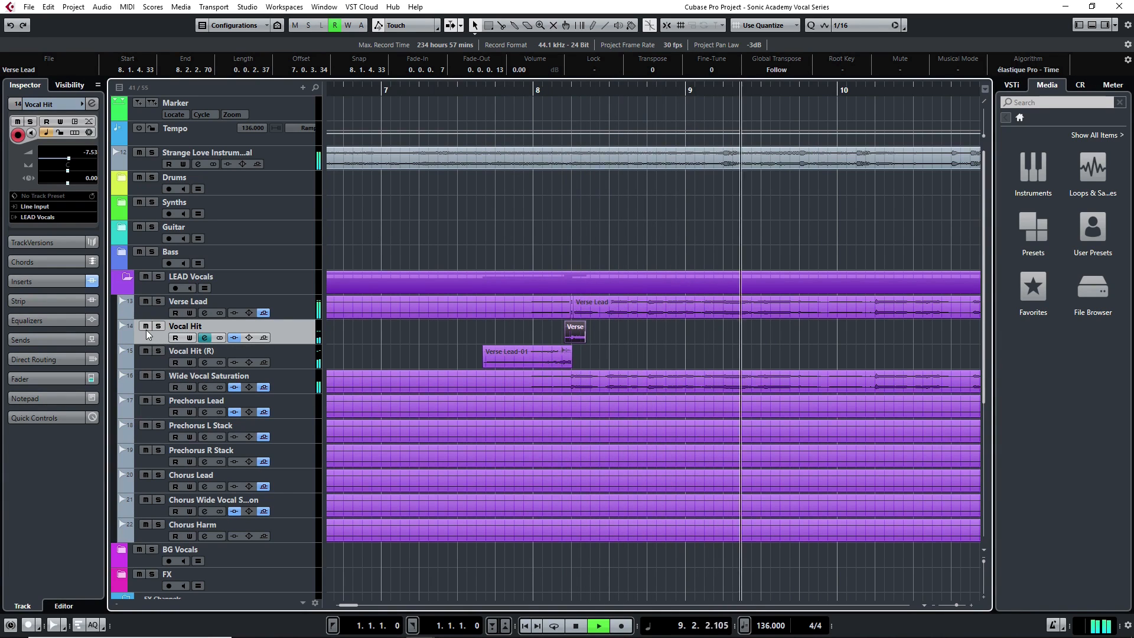
{"action": "key", "text": "space"}
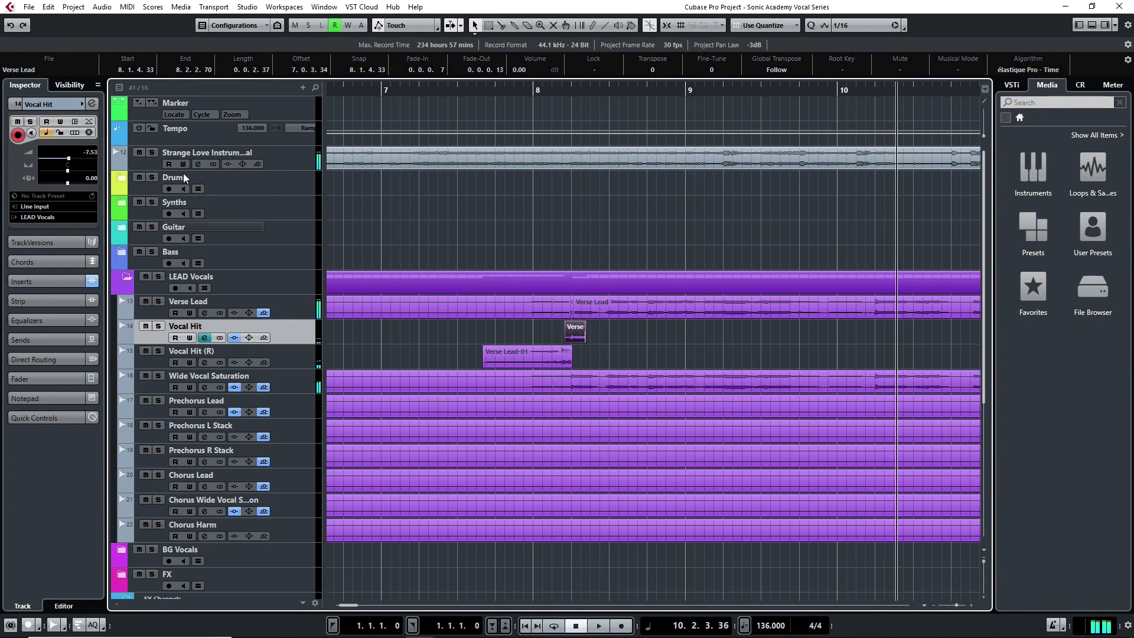
{"action": "left_click_drag", "start_coordinate": [64, 162], "coordinate": [64, 160]}
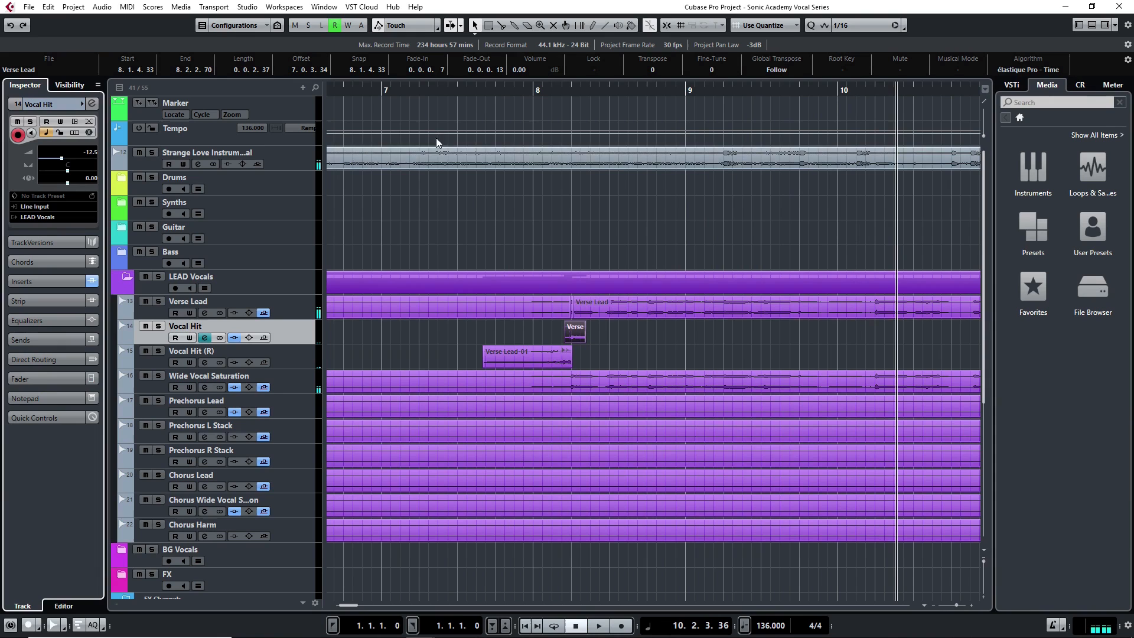
Solo the Vocal Hit track and add H-Delay Stereo after the reverb in its inserts
{"action": "left_click", "coordinate": [423, 88]}
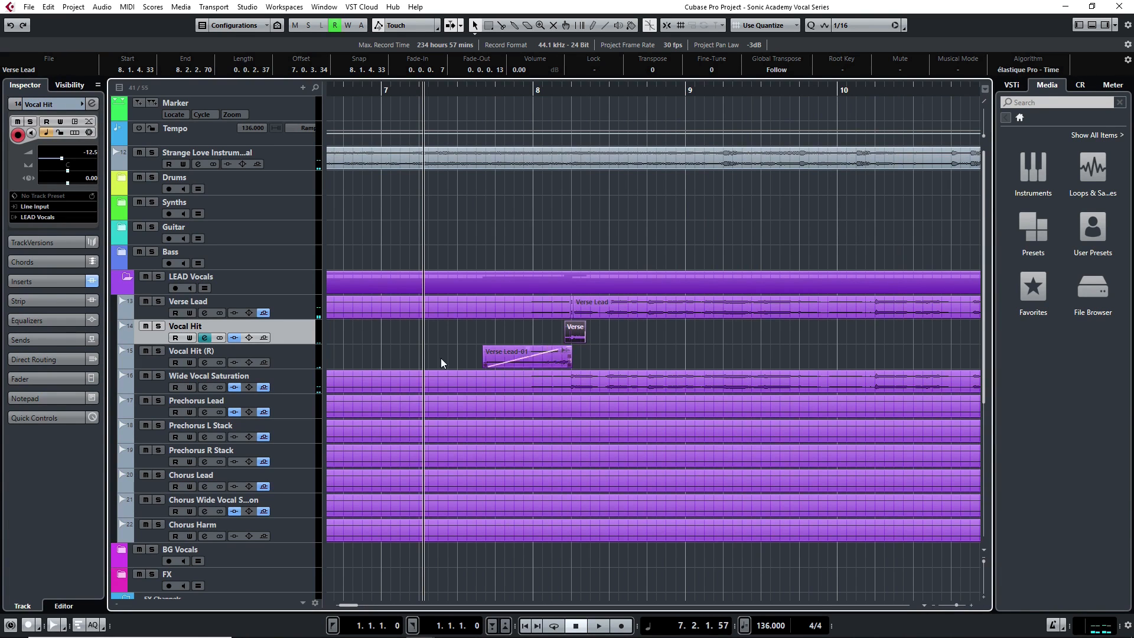
{"action": "left_click", "coordinate": [157, 326]}
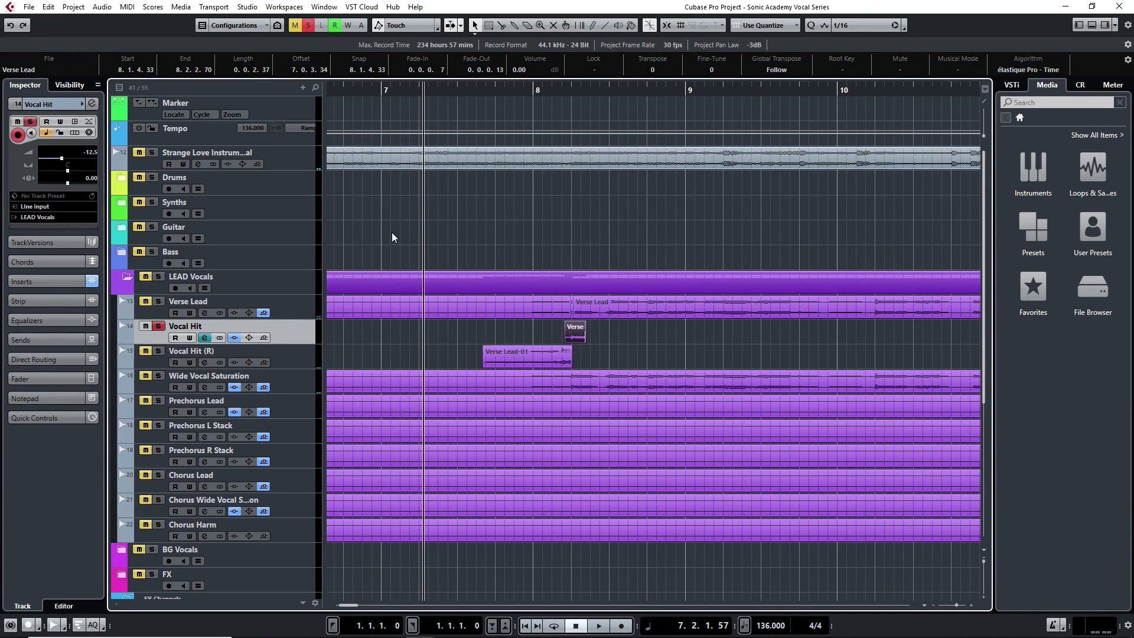
{"action": "left_click", "coordinate": [202, 338]}
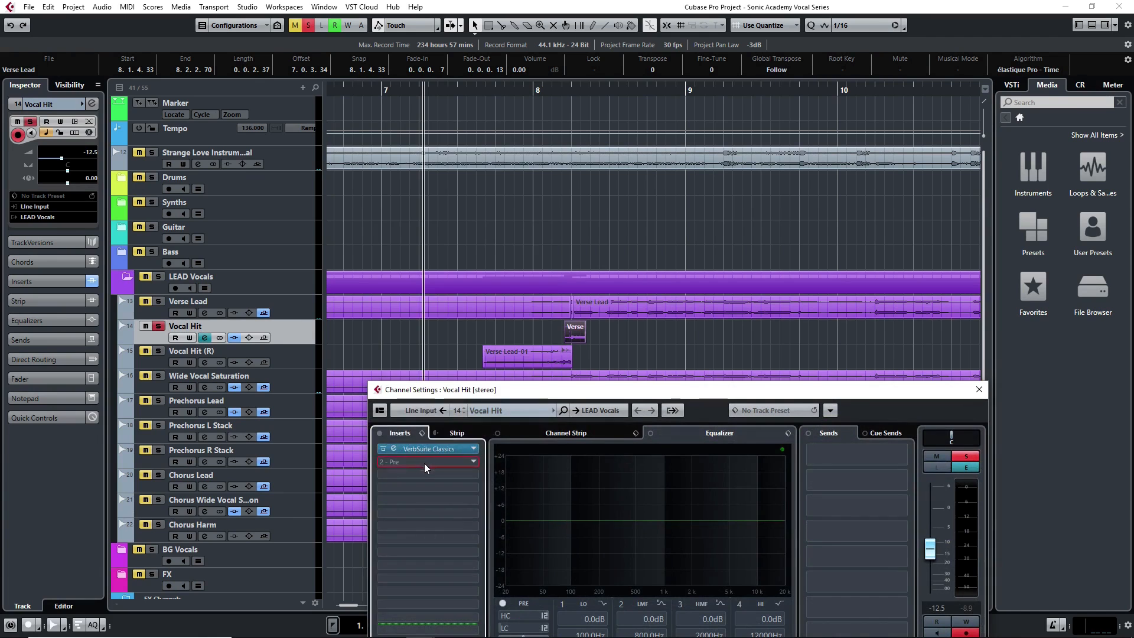
{"action": "left_click", "coordinate": [424, 462]}
{"action": "type", "text": "h-delay"}
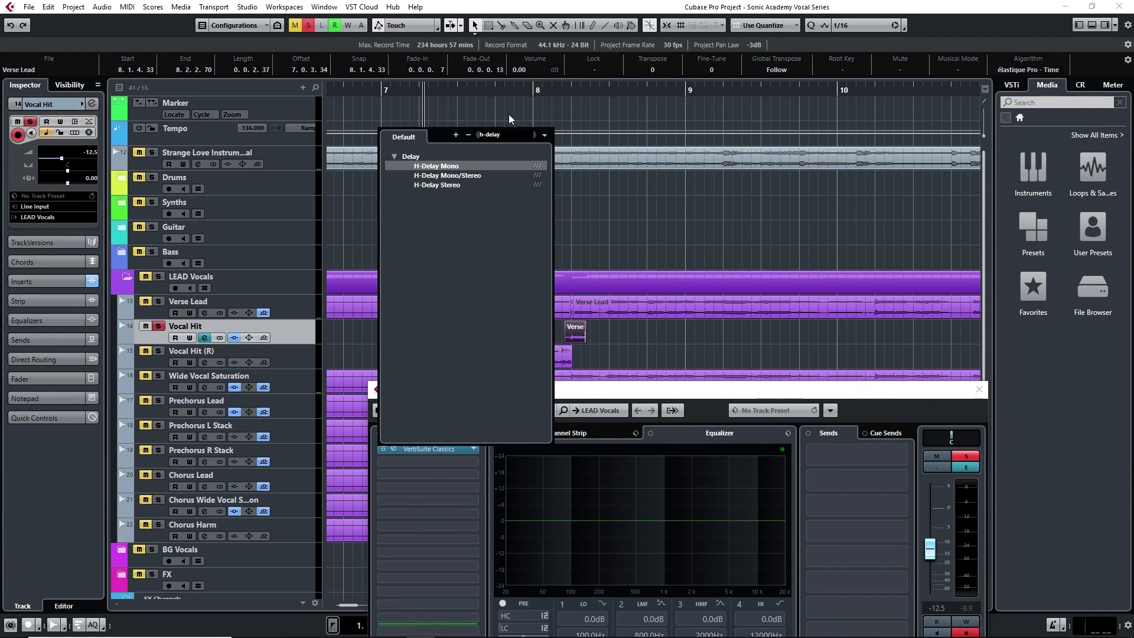
{"action": "left_click", "coordinate": [461, 186]}
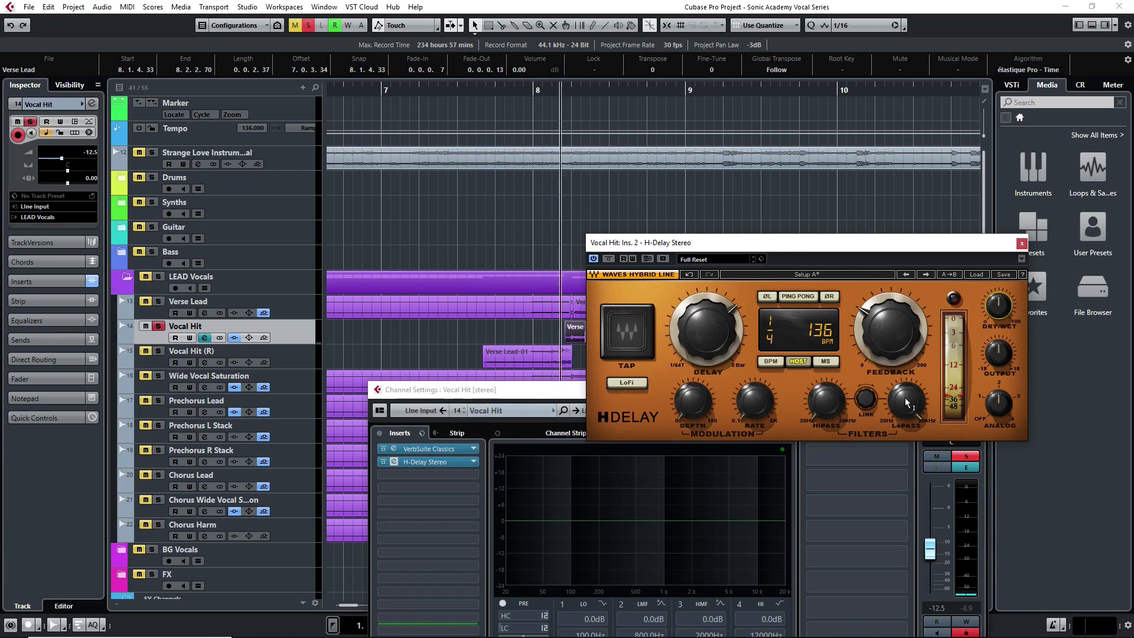
Lower H-Delay's low-pass filter, raise its high-pass filter and feedback, and close the plug-in and channel windows
{"action": "left_click_drag", "start_coordinate": [907, 403], "coordinate": [906, 414]}
{"action": "left_click_drag", "start_coordinate": [825, 403], "coordinate": [824, 394]}
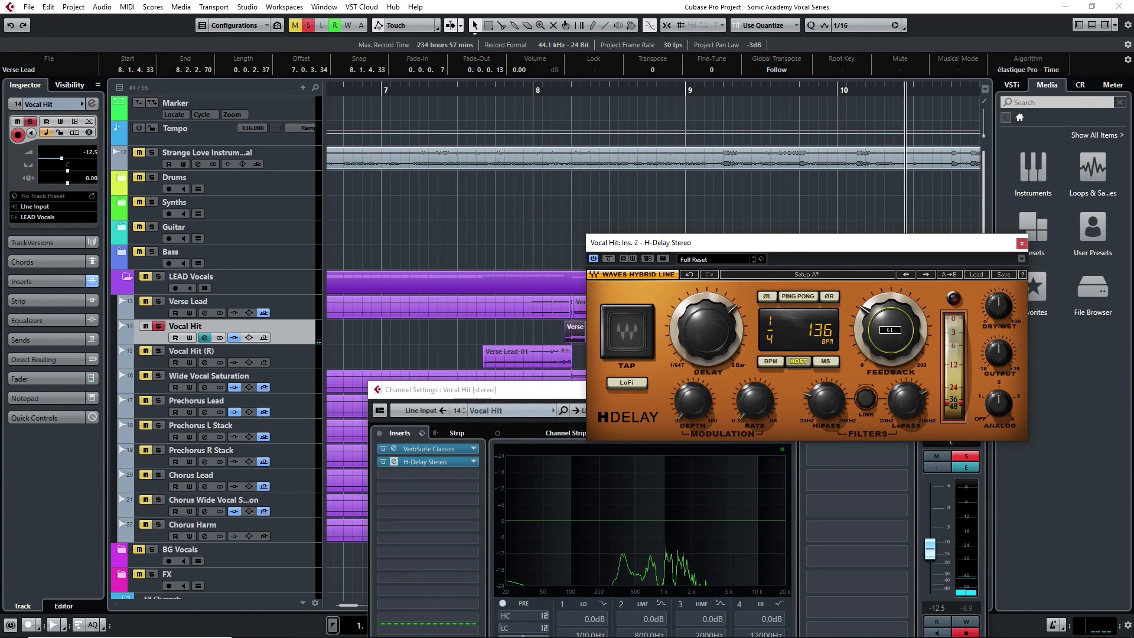
{"action": "left_click", "coordinate": [1021, 243]}
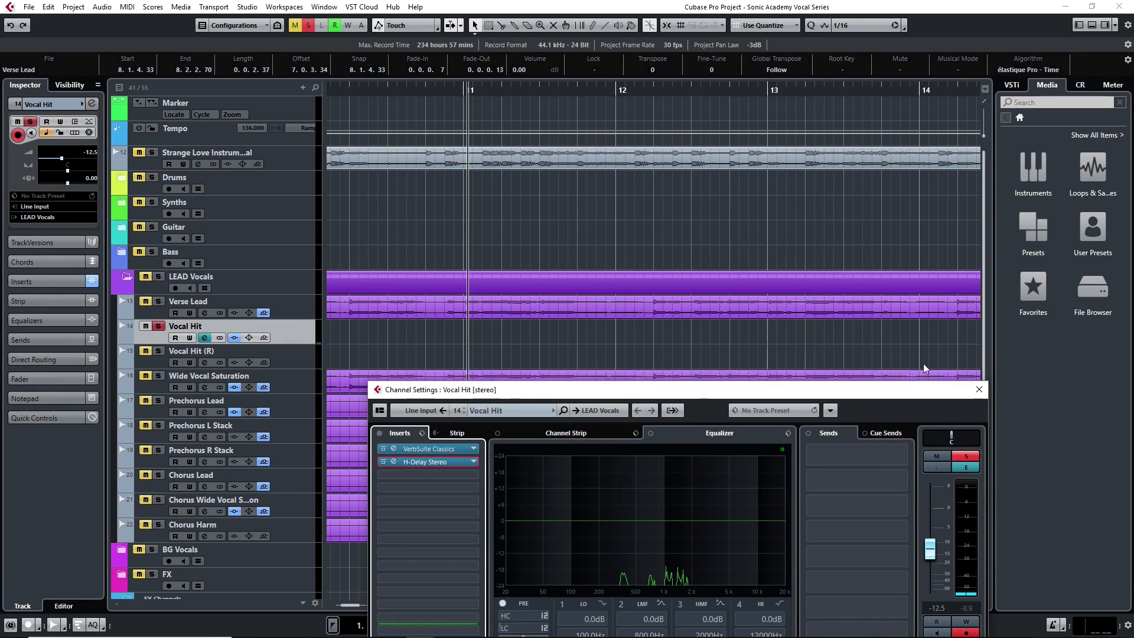
{"action": "left_click", "coordinate": [983, 387]}
Set the Vocal Hit level to 0.35 dB and render its event in place with the current render settings
{"action": "left_click", "coordinate": [486, 335]}
{"action": "left_click_drag", "start_coordinate": [485, 334], "coordinate": [317, 331]}
{"action": "left_click_drag", "start_coordinate": [81, 157], "coordinate": [84, 158]}
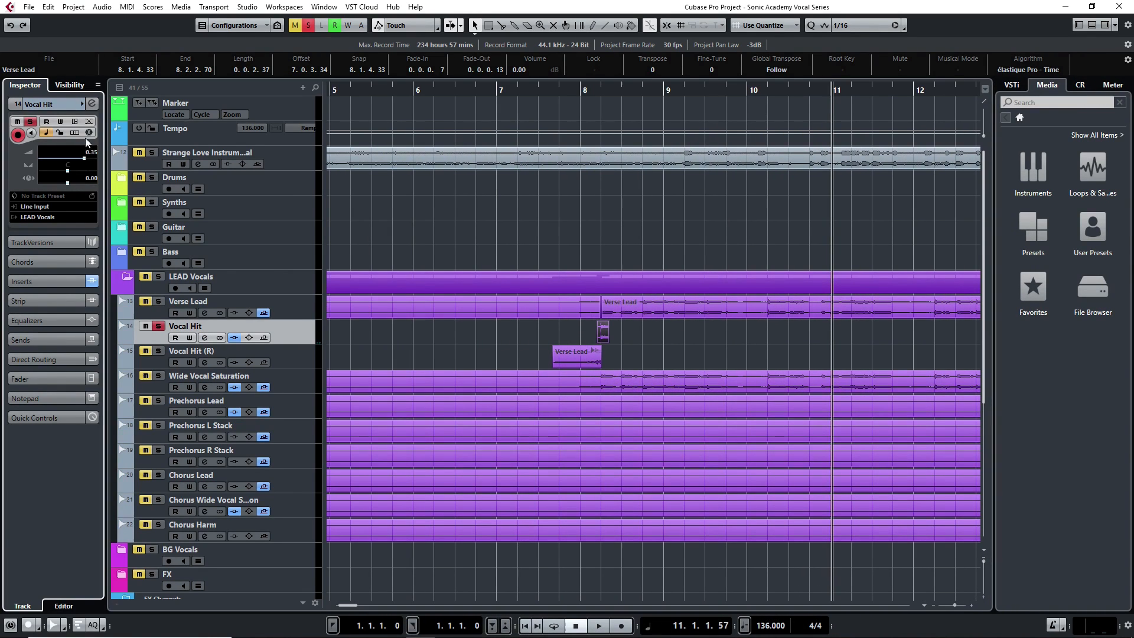
{"action": "left_click", "coordinate": [49, 8]}
{"action": "mouse_move", "coordinate": [195, 127]}
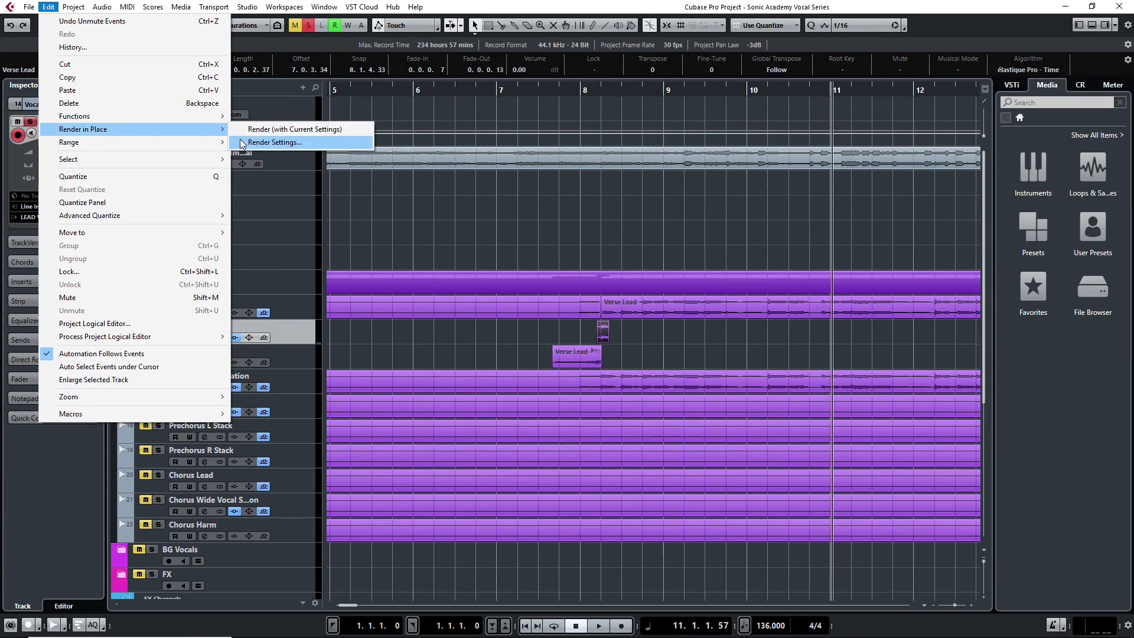
{"action": "left_click", "coordinate": [253, 131]}
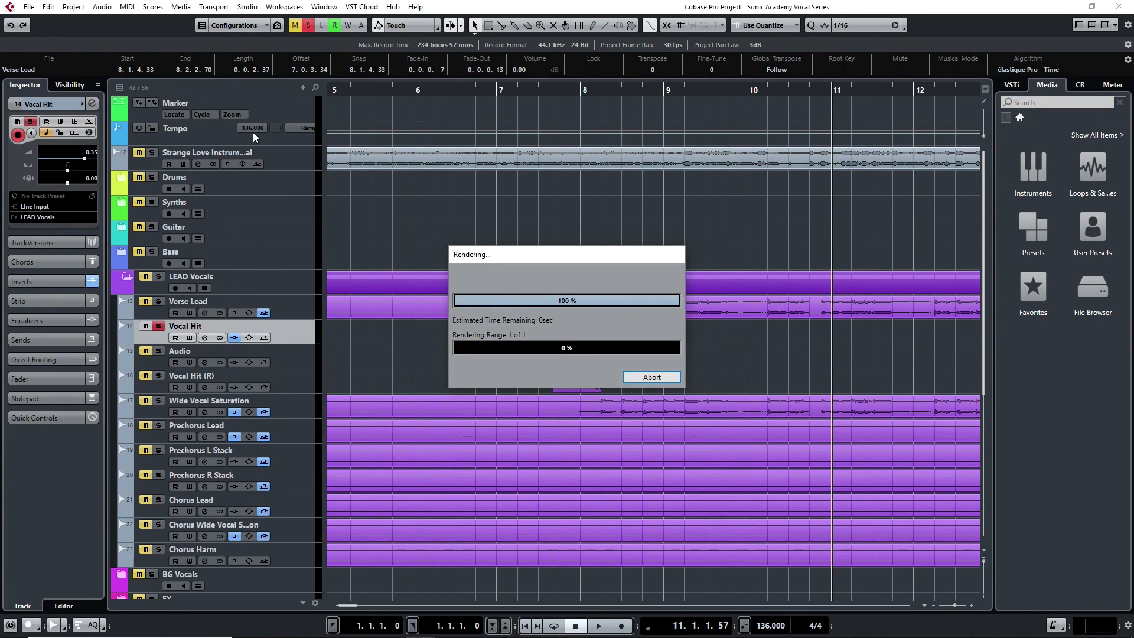
Apply the Reverse process to the newly rendered event on the Vocal Hit (R) 01 track and close the sample editor
{"action": "double_click", "coordinate": [732, 355]}
{"action": "left_click", "coordinate": [72, 236]}
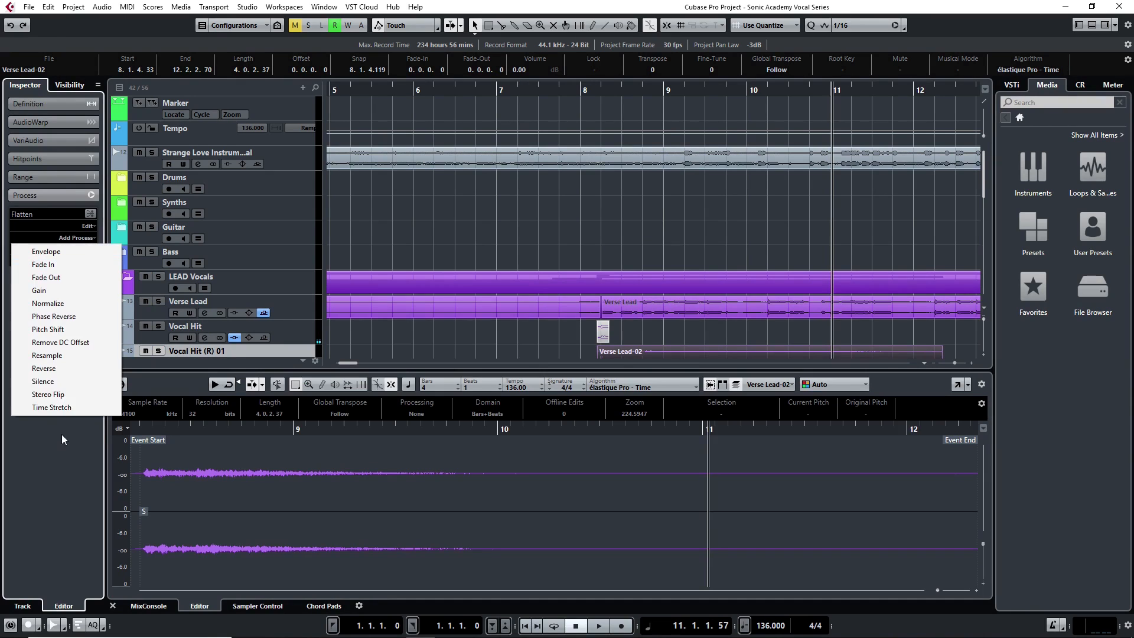
{"action": "left_click", "coordinate": [44, 368]}
{"action": "left_click", "coordinate": [1091, 25]}
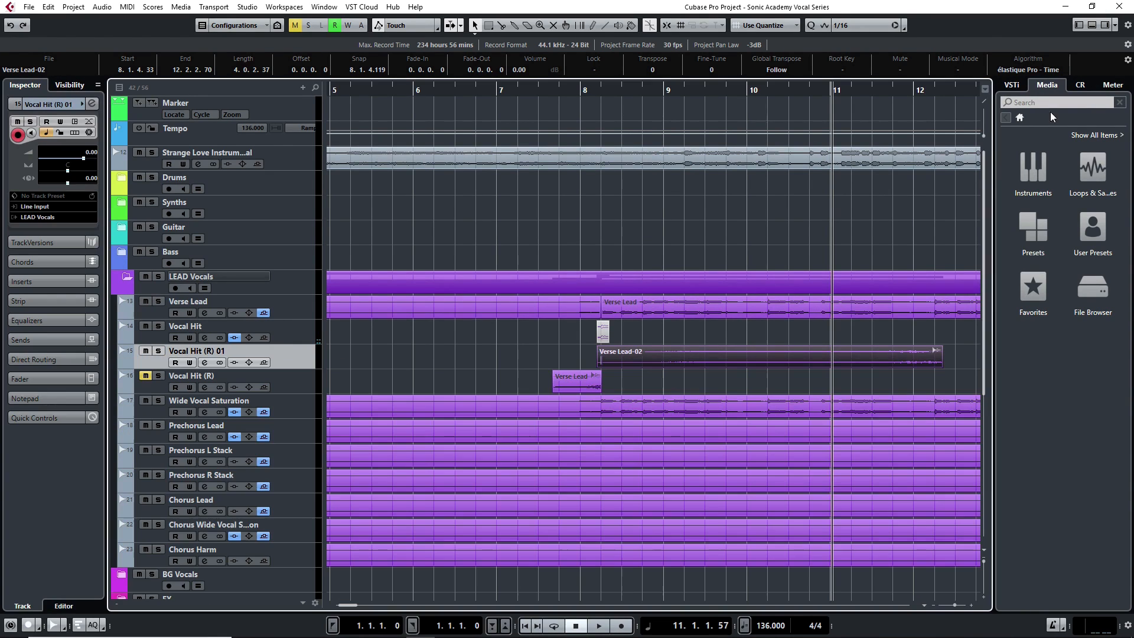
Move the reversed delay event earlier so it starts at 4.1.3.71 and ends just after beat 8.2
{"action": "left_click_drag", "start_coordinate": [869, 355], "coordinate": [536, 356]}
{"action": "scroll", "coordinate": [606, 371], "scroll_direction": "up", "scroll_amount": 2}
{"action": "scroll", "coordinate": [604, 371], "scroll_direction": "up", "scroll_amount": 4}
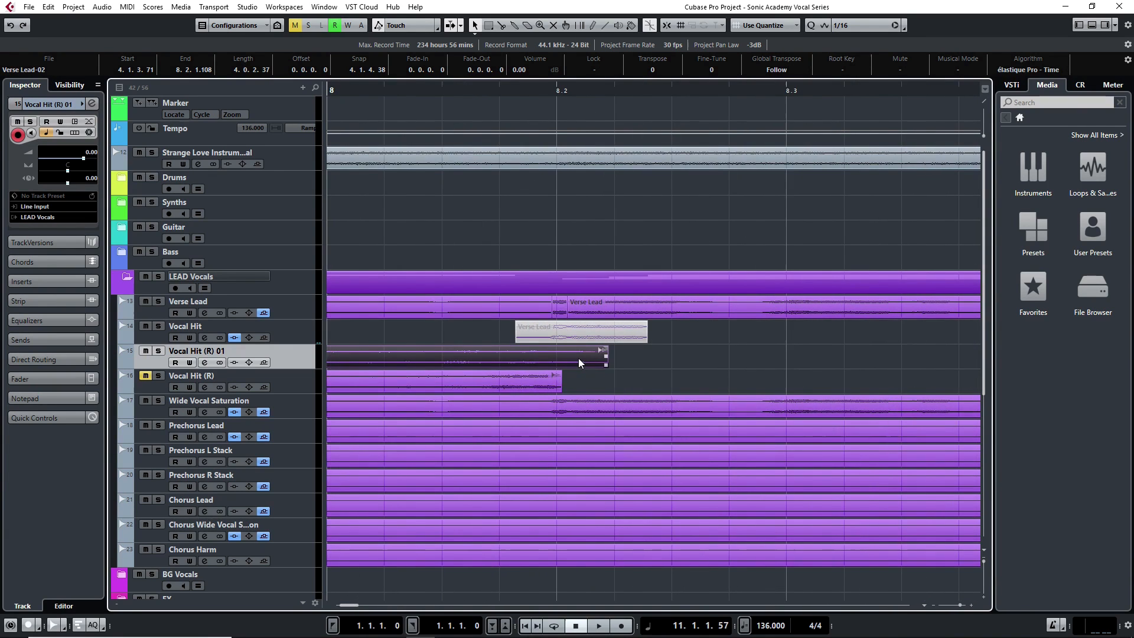
{"action": "scroll", "coordinate": [578, 357], "scroll_direction": "down", "scroll_amount": 3}
{"action": "scroll", "coordinate": [420, 225], "scroll_direction": "down", "scroll_amount": 2}
Solo Vocal Hit (R) 01 while playing from before bar 6 and raise its event volume to 7.02 dB
{"action": "left_click", "coordinate": [343, 90]}
{"action": "key", "text": "space"}
{"action": "left_click", "coordinate": [157, 350]}
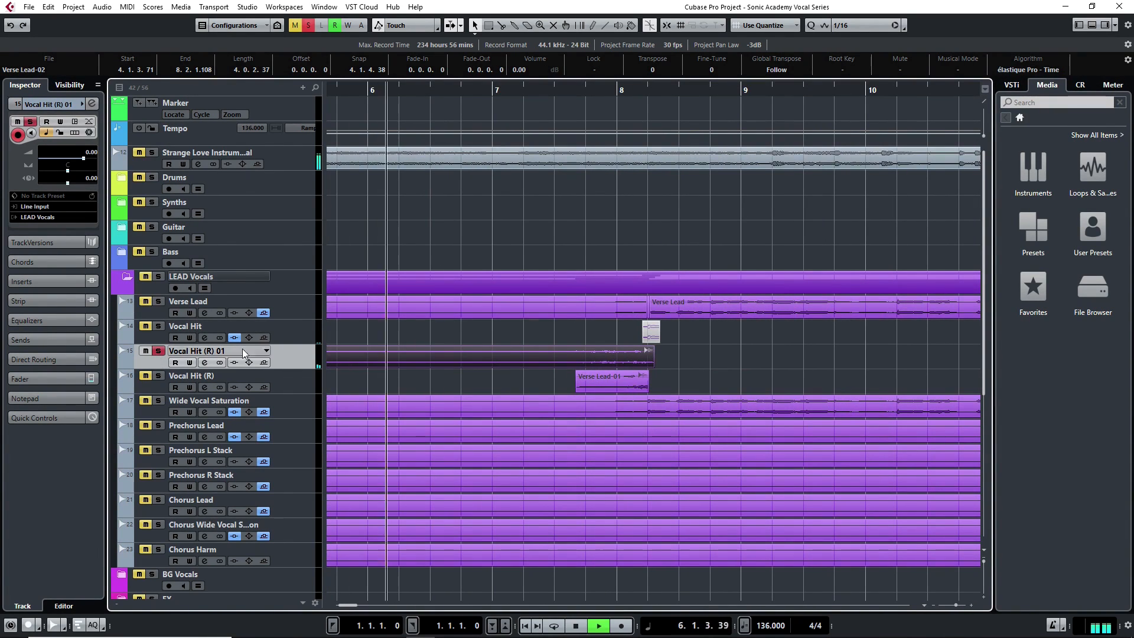
{"action": "left_click_drag", "start_coordinate": [397, 349], "coordinate": [402, 320]}
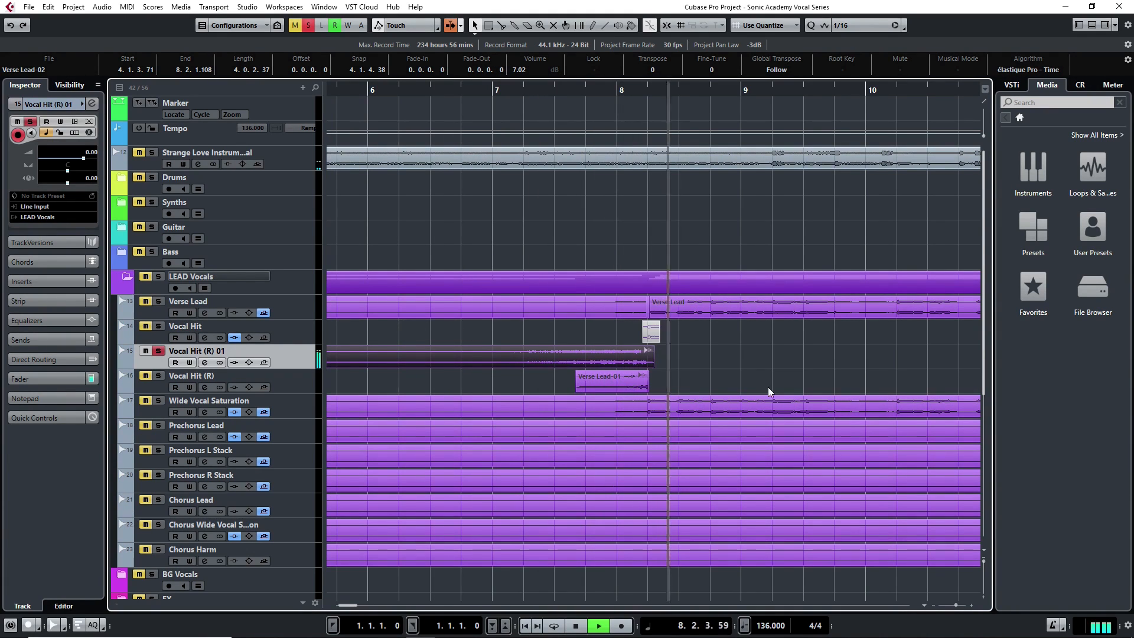
Stop playback, trim the reversed delay event's end to 8.1.4.116 and give it a short 0.0.0.13 fade-out
{"action": "scroll", "coordinate": [732, 374], "scroll_direction": "up", "scroll_amount": 3}
{"action": "key", "text": "space"}
{"action": "mouse_move", "coordinate": [559, 364]}
{"action": "left_mouse_down"}
{"action": "mouse_move", "coordinate": [548, 367]}
{"action": "mouse_move", "coordinate": [545, 351]}
{"action": "left_mouse_up"}
{"action": "scroll", "coordinate": [657, 348], "scroll_direction": "down", "scroll_amount": 4}
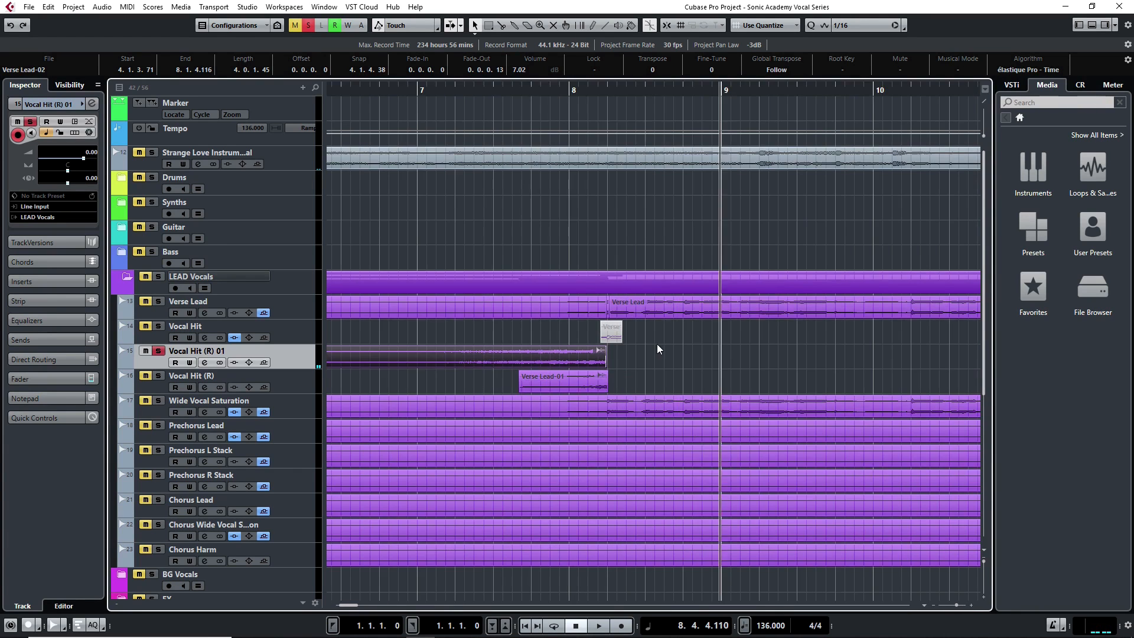
Split the reversed delay event at 6.1.1.0, removing the earlier part, and give the remainder a 2.0.2.93 fade-in
{"action": "key", "text": "3"}
{"action": "key", "text": "j"}
{"action": "left_click", "coordinate": [441, 362]}
{"action": "key", "text": "1"}
{"action": "left_click", "coordinate": [440, 359]}
{"action": "key", "text": "Delete"}
{"action": "left_click_drag", "start_coordinate": [444, 350], "coordinate": [621, 363]}
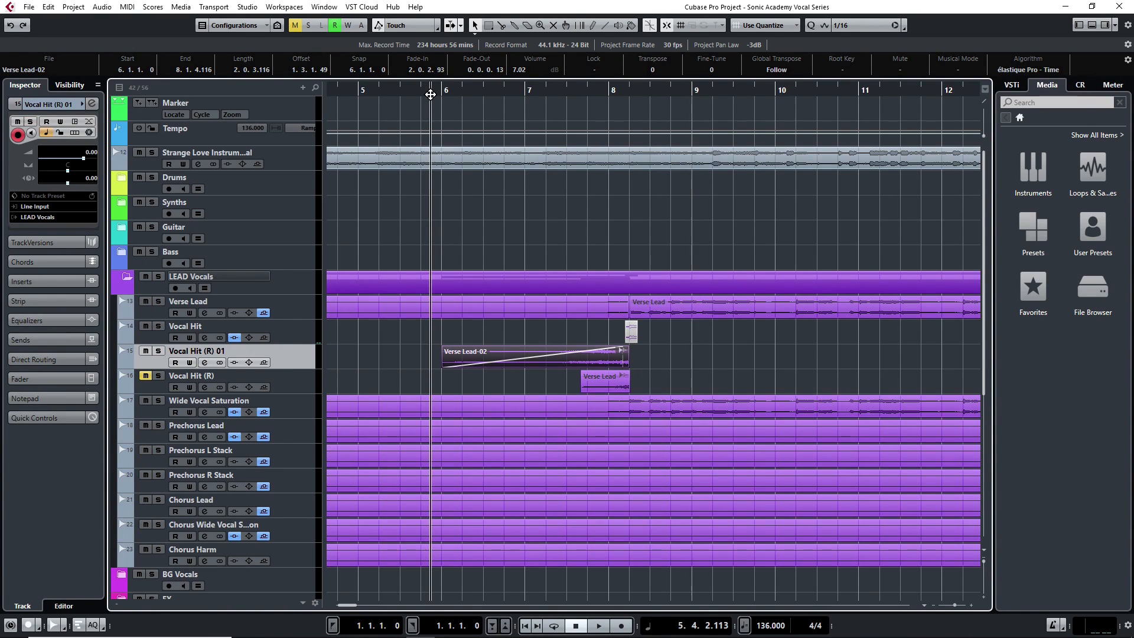
Rename the Vocal Hit (R) track to Reverse Vocal and the Vocal Hit (R) 01 track to Reverse Vocal Delayed
{"action": "key", "text": "alt+space"}
{"action": "double_click", "coordinate": [190, 376]}
{"action": "type", "text": "Reverse Vocal"}
{"action": "key", "text": "Return"}
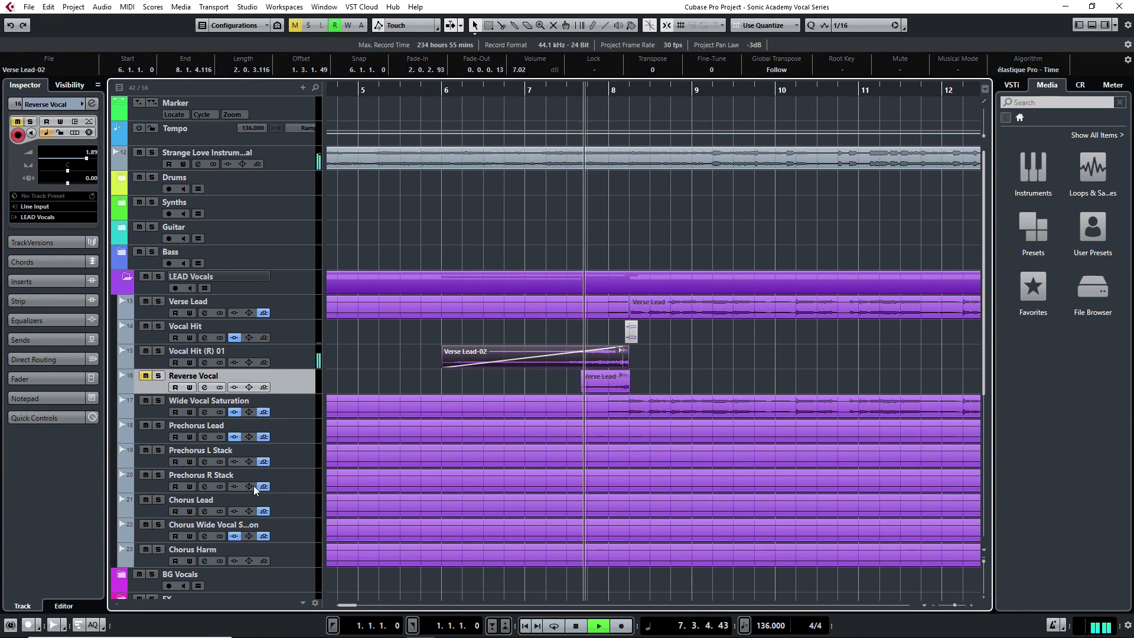
{"action": "key", "text": "space"}
{"action": "double_click", "coordinate": [186, 350]}
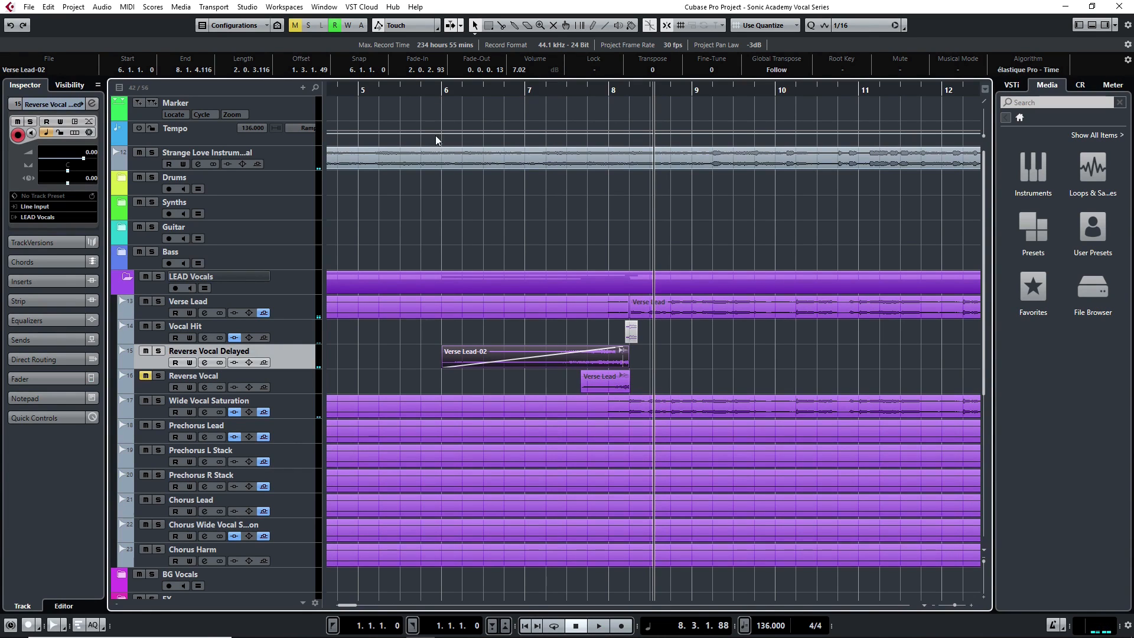
Audition the lead-in with Reverse Vocal Delayed alone, then with it muted and Reverse Vocal active
{"action": "double_click", "coordinate": [444, 88]}
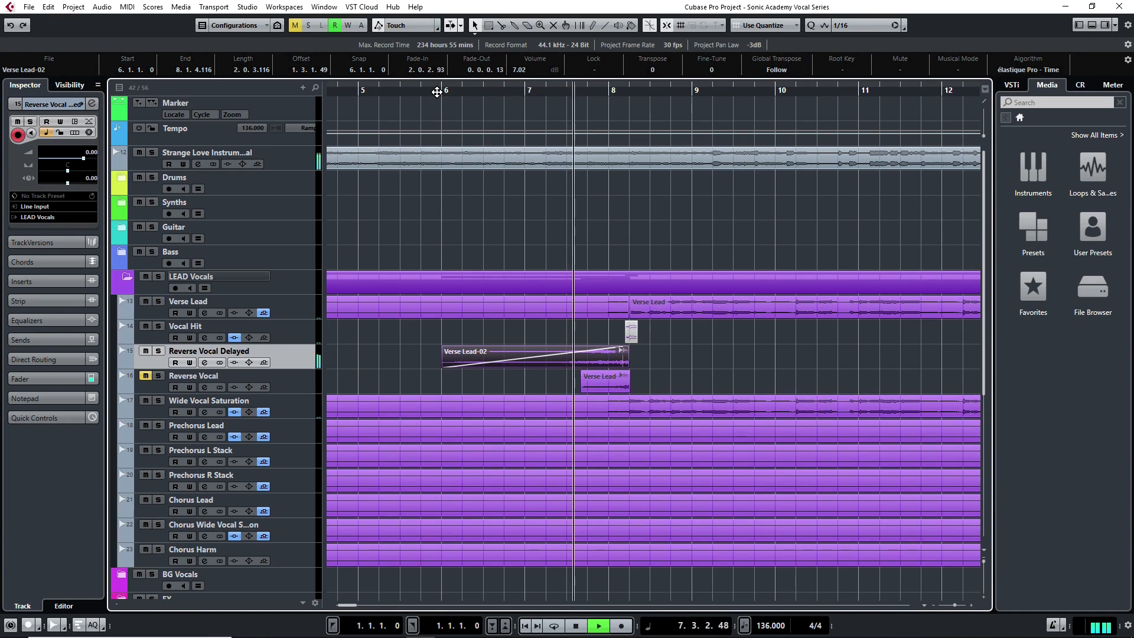
{"action": "key", "text": "space"}
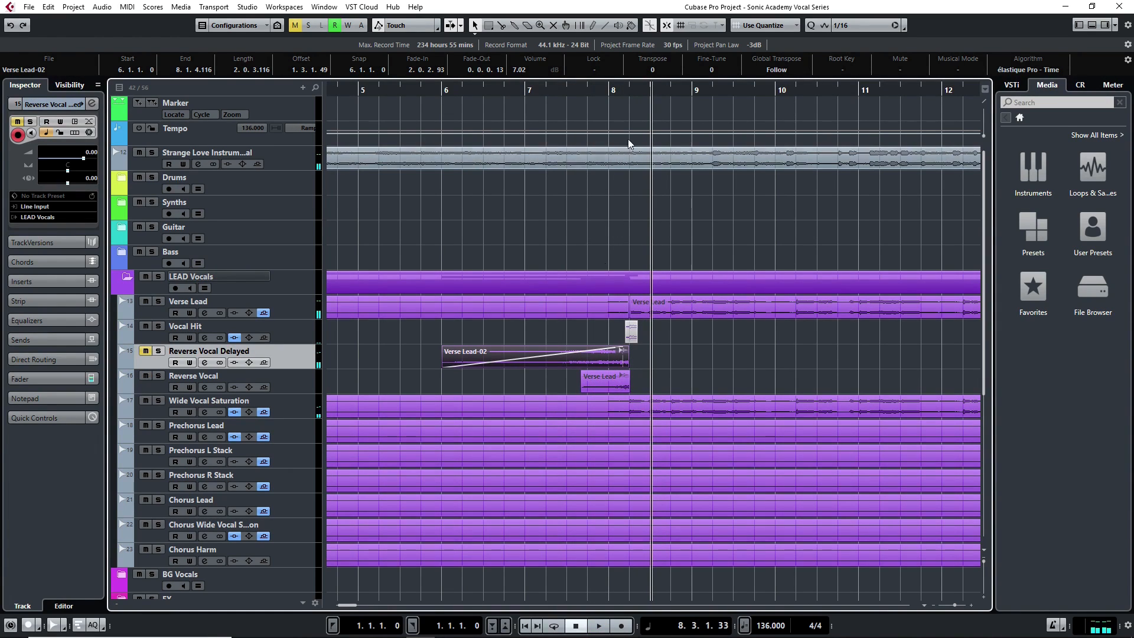
{"action": "left_click", "coordinate": [577, 92]}
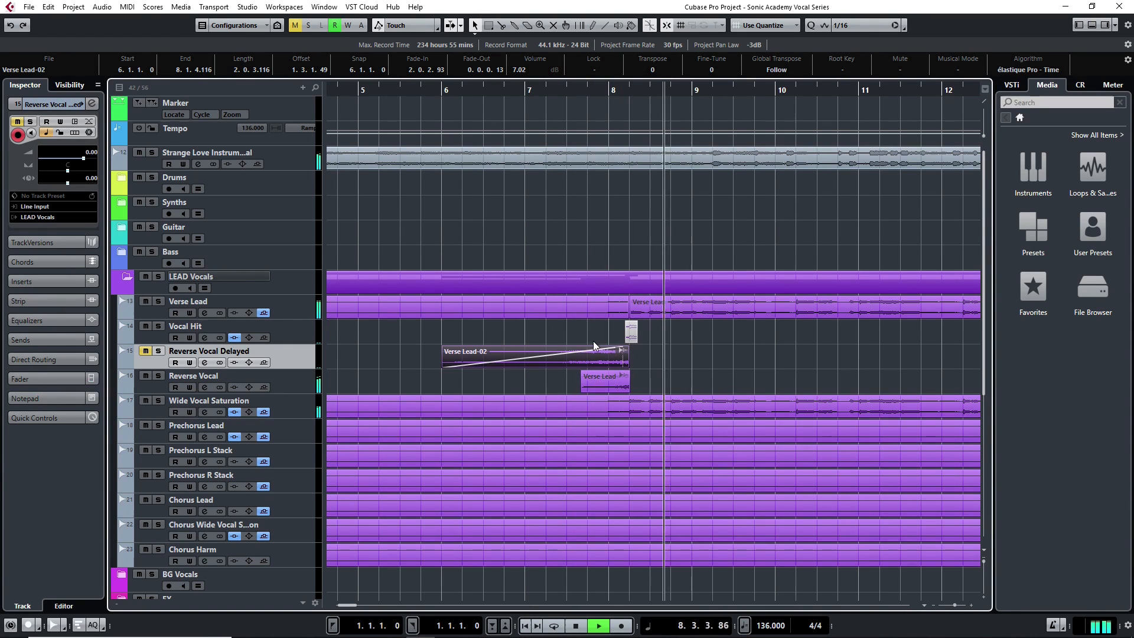
Extend the Reverse Vocal event back to start at 6.1.1.0 and give it a 2.1.0.11 fade-in
{"action": "key", "text": "space"}
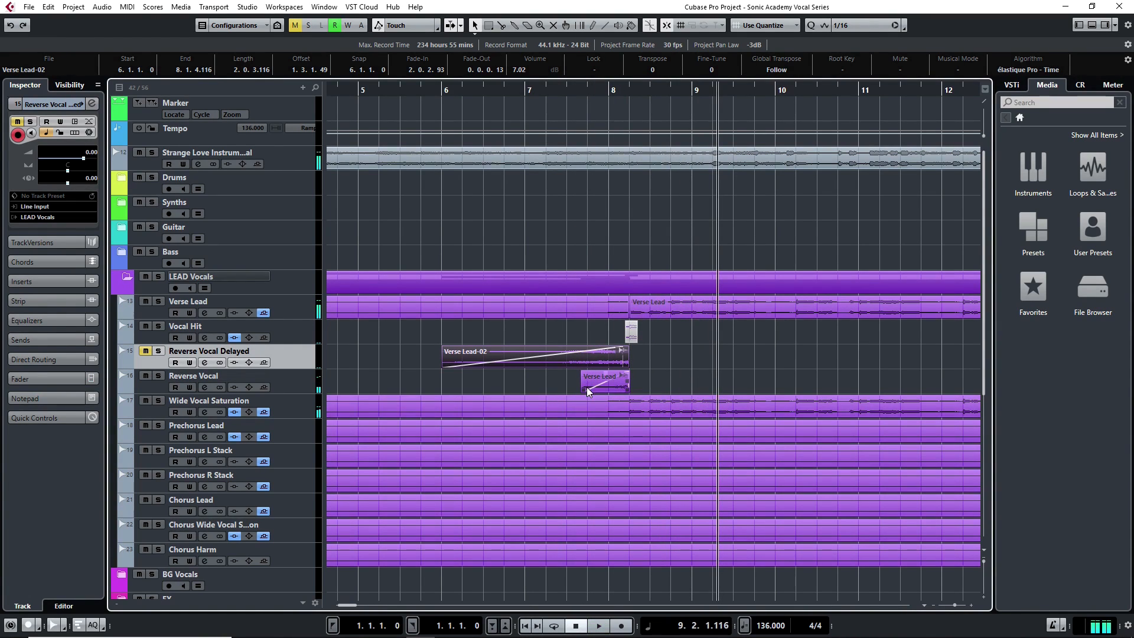
{"action": "left_click_drag", "start_coordinate": [586, 387], "coordinate": [628, 373]}
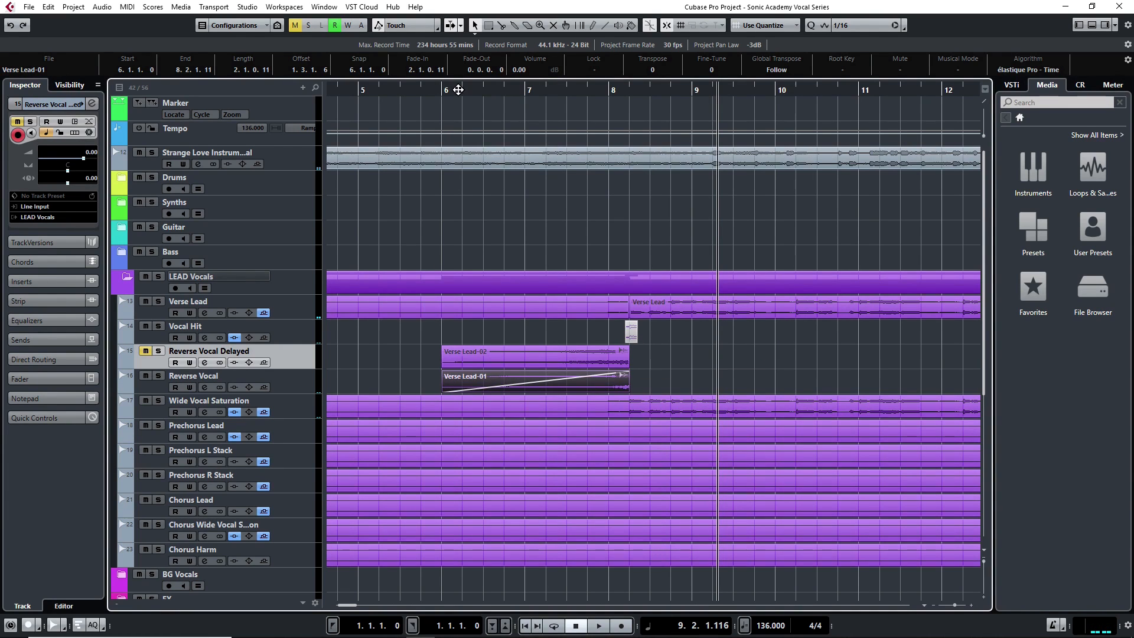
{"action": "left_click", "coordinate": [437, 96]}
Solo the Reverse Vocal track and insert FabFilter Pro-Q on its channel
{"action": "left_click", "coordinate": [158, 375]}
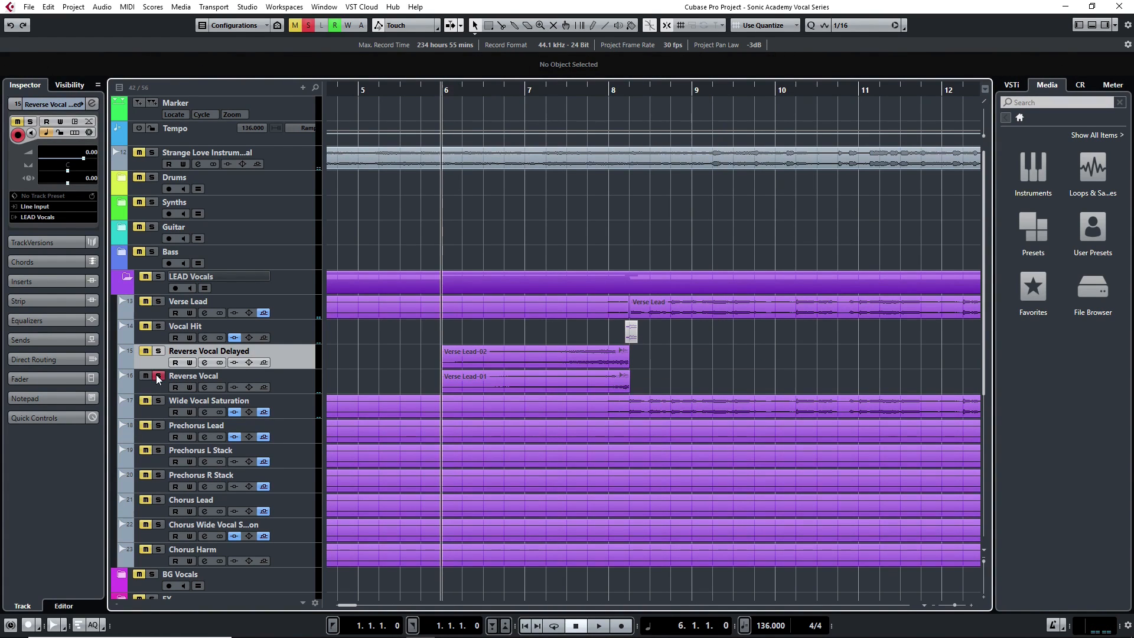
{"action": "left_click", "coordinate": [204, 387]}
{"action": "left_click", "coordinate": [452, 446]}
{"action": "type", "text": "pro"}
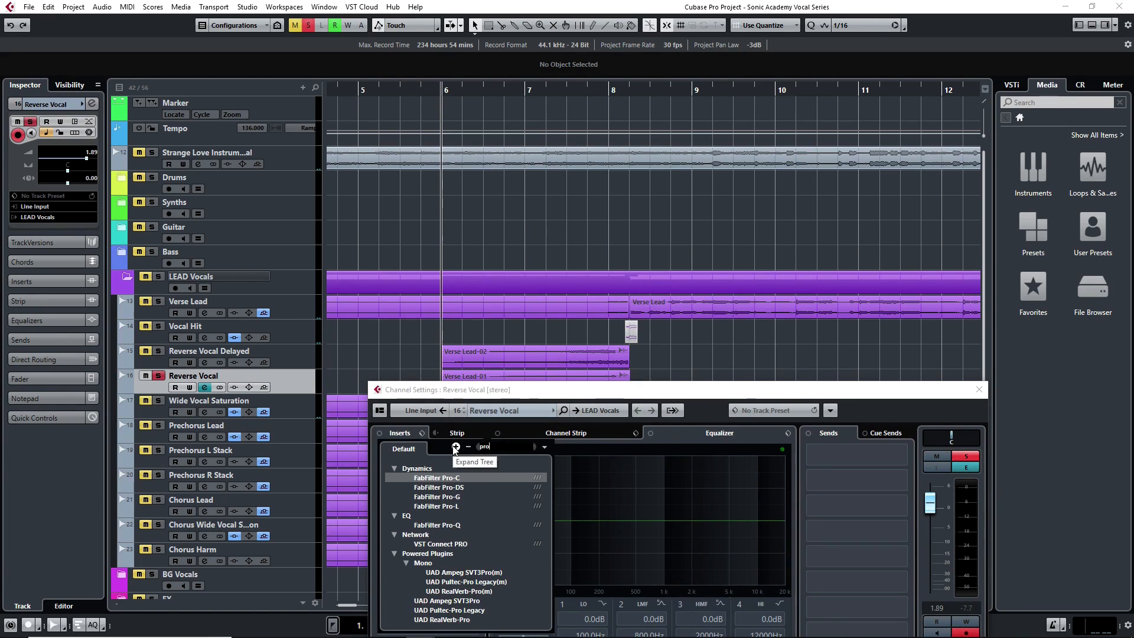
{"action": "left_click", "coordinate": [446, 524]}
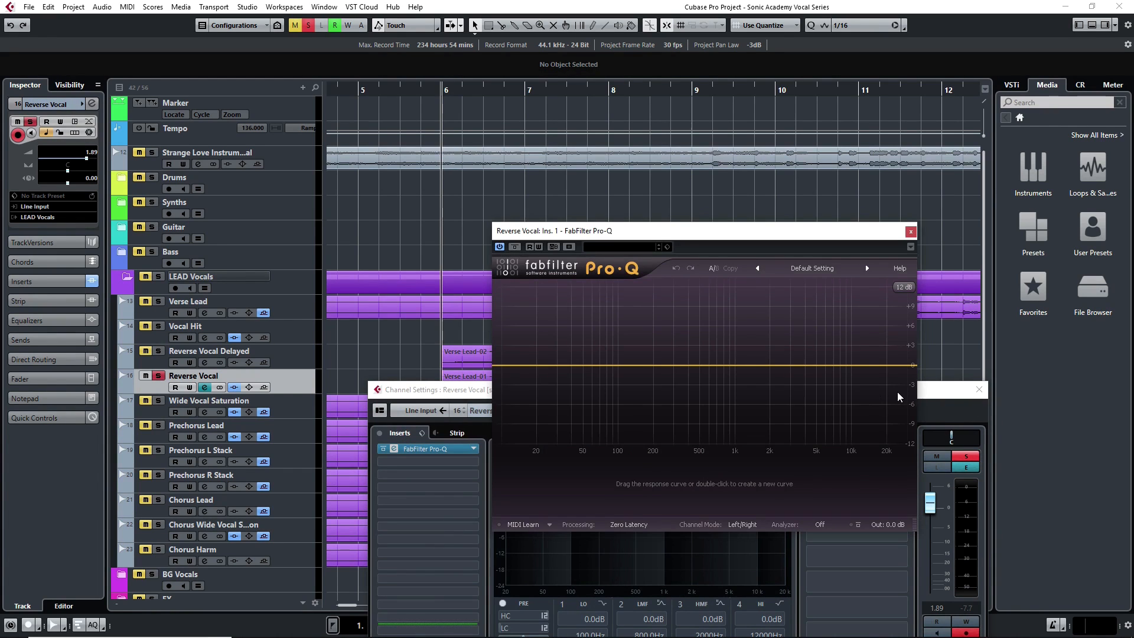
Add a high-cut filter in Pro-Q and set it to 345.65 Hz with a Q of 1.861 during playback
{"action": "left_click", "coordinate": [894, 392]}
{"action": "left_click_drag", "start_coordinate": [826, 394], "coordinate": [657, 364]}
{"action": "left_click_drag", "start_coordinate": [522, 236], "coordinate": [267, 396]}
{"action": "key", "text": "space"}
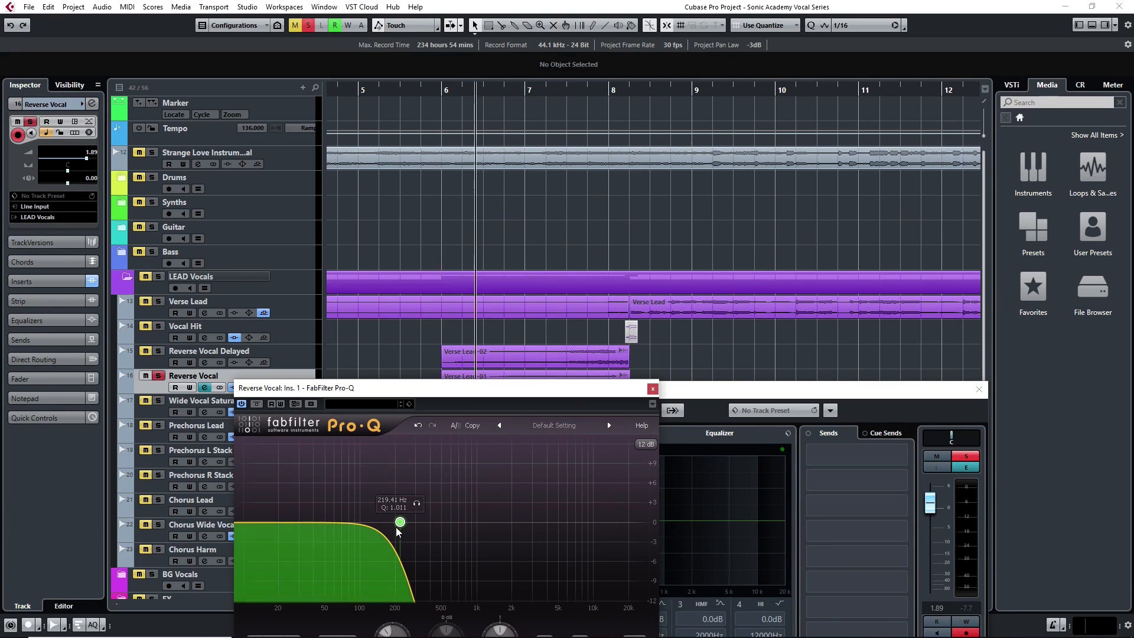
{"action": "left_click_drag", "start_coordinate": [401, 527], "coordinate": [429, 493]}
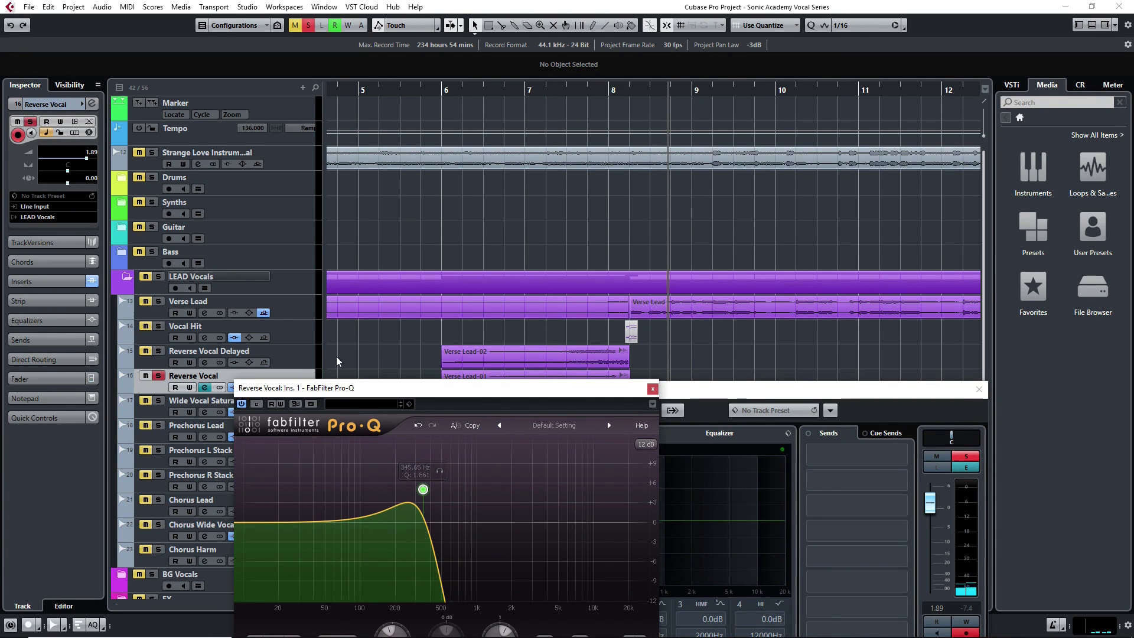
Write filter automation sweeping the Pro-Q high cut up to 30000 Hz from before bar 6, then unsolo Reverse Vocal and close the plug-in
{"action": "left_click", "coordinate": [415, 104]}
{"action": "left_click", "coordinate": [281, 404]}
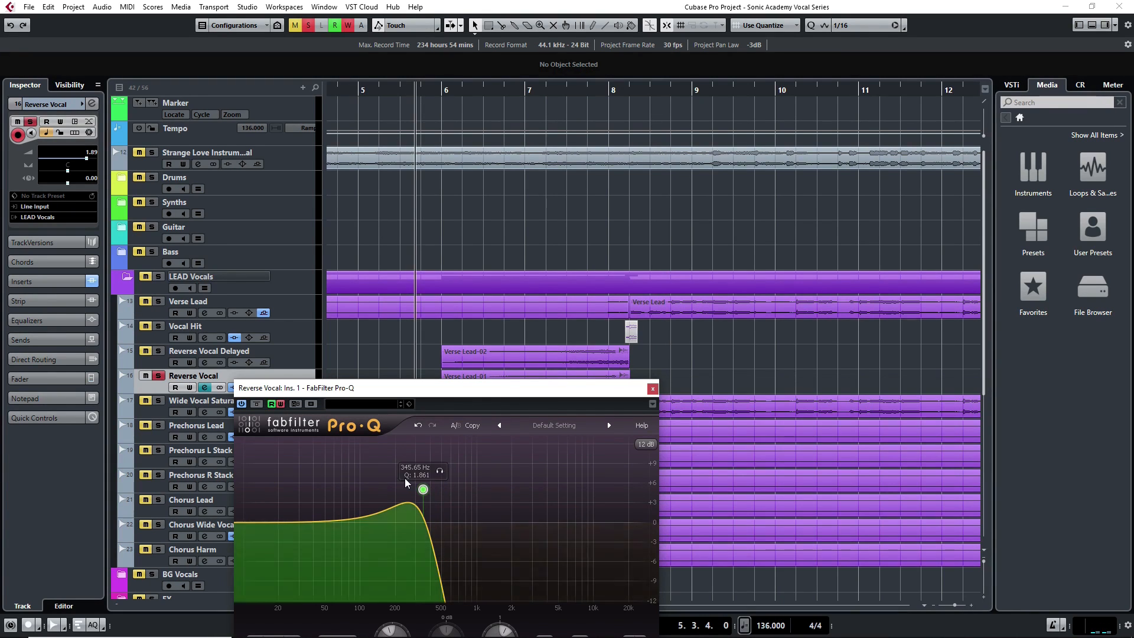
{"action": "left_click_drag", "start_coordinate": [425, 493], "coordinate": [671, 516]}
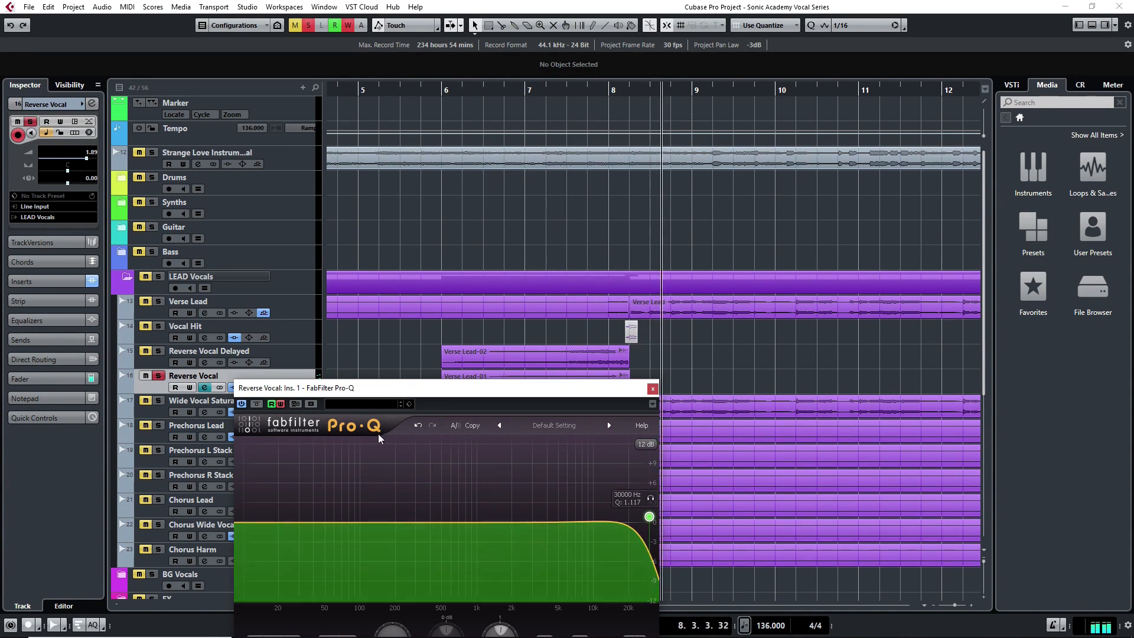
{"action": "left_click", "coordinate": [158, 375]}
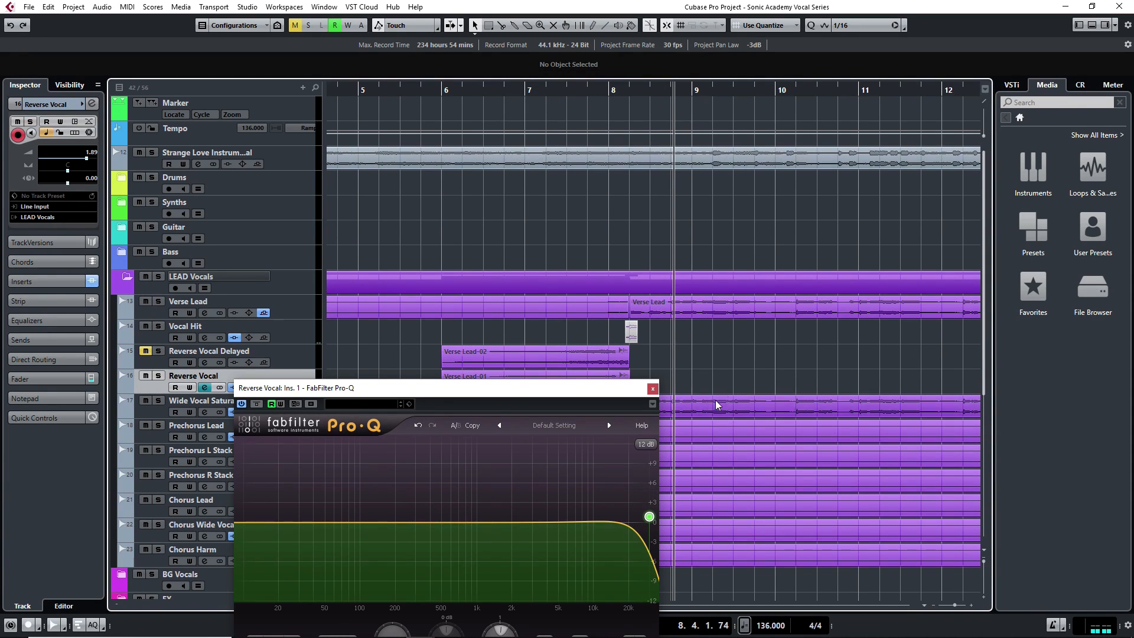
{"action": "left_click", "coordinate": [653, 388]}
Play from around bar 6 into the verse to check the filtered Reverse Vocal in the full mix
{"action": "left_click", "coordinate": [443, 92]}
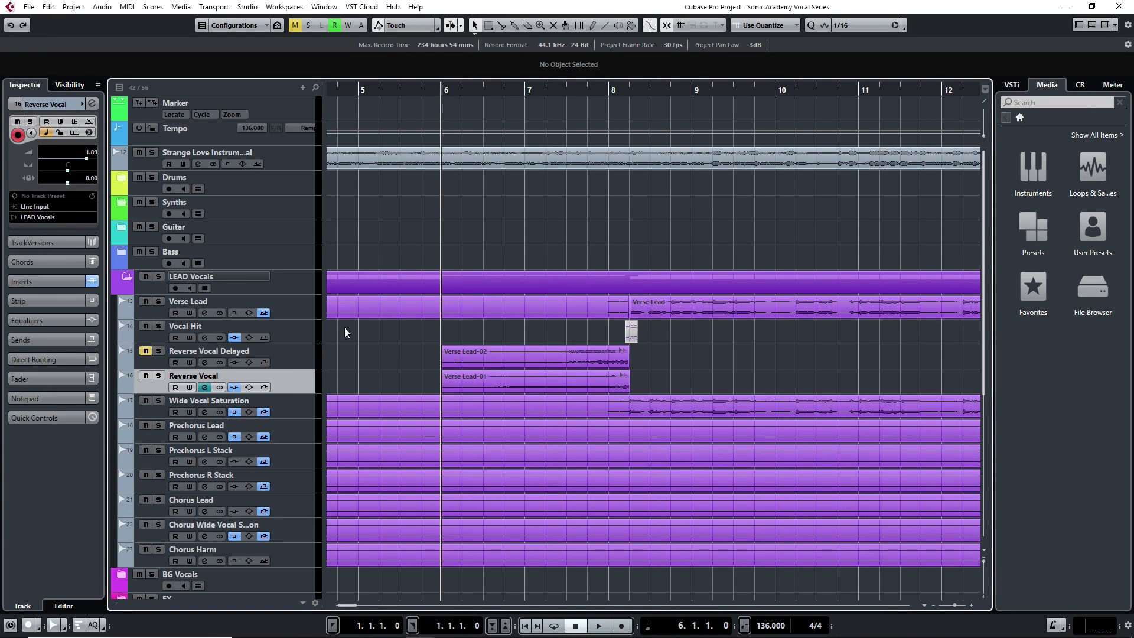
{"action": "key", "text": "space"}
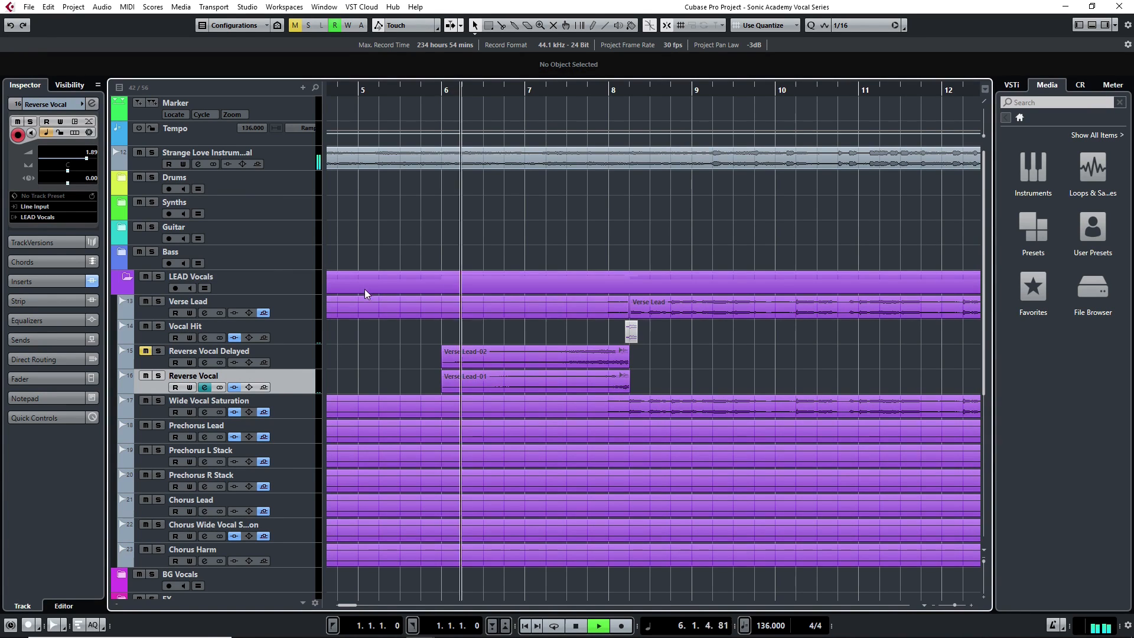
{"action": "left_click_drag", "start_coordinate": [444, 372], "coordinate": [539, 362]}
{"action": "left_click", "coordinate": [422, 91]}
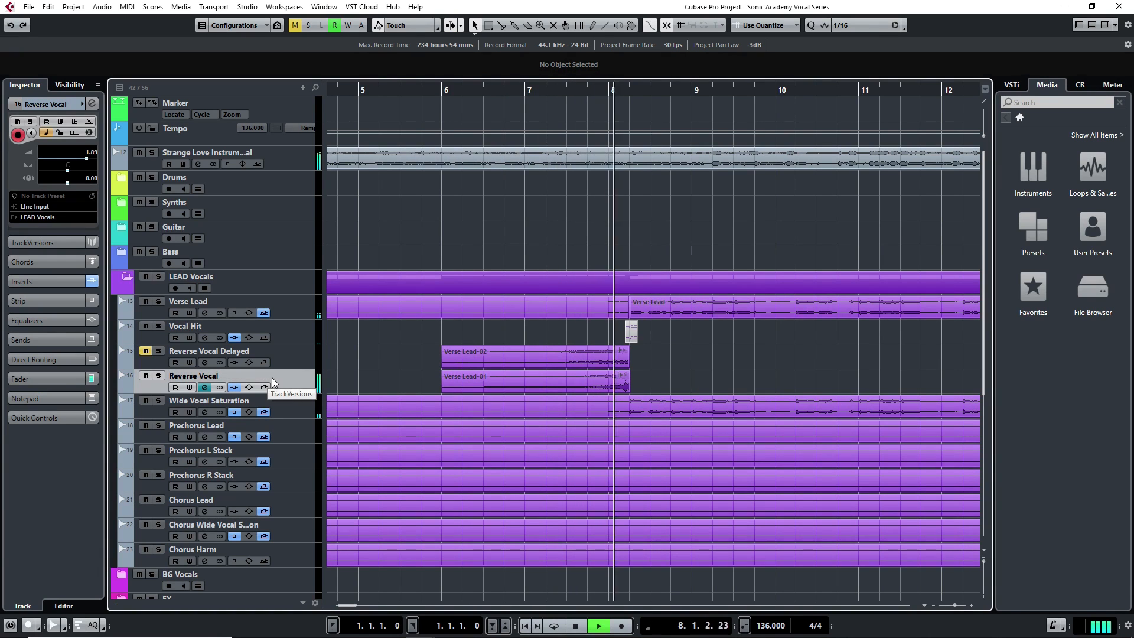
{"action": "key", "text": "space"}
{"action": "left_click_drag", "start_coordinate": [534, 373], "coordinate": [533, 404]}
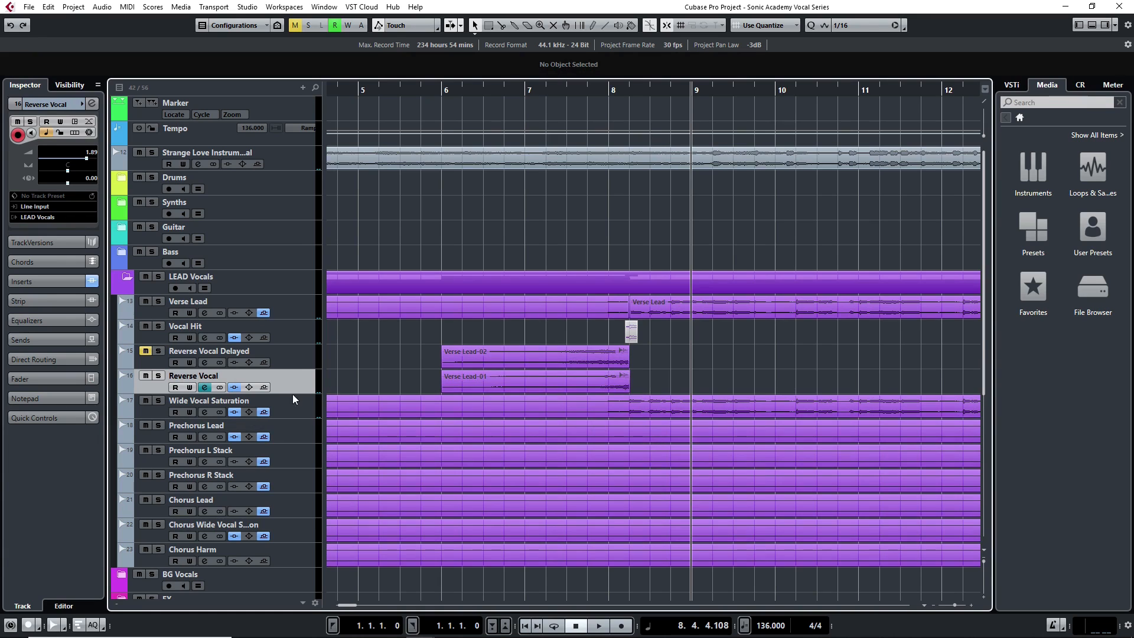
Unmute the Vocal Hit event at 8.1.4.33 and play the lead-in from before bar 6
{"action": "left_click", "coordinate": [632, 331]}
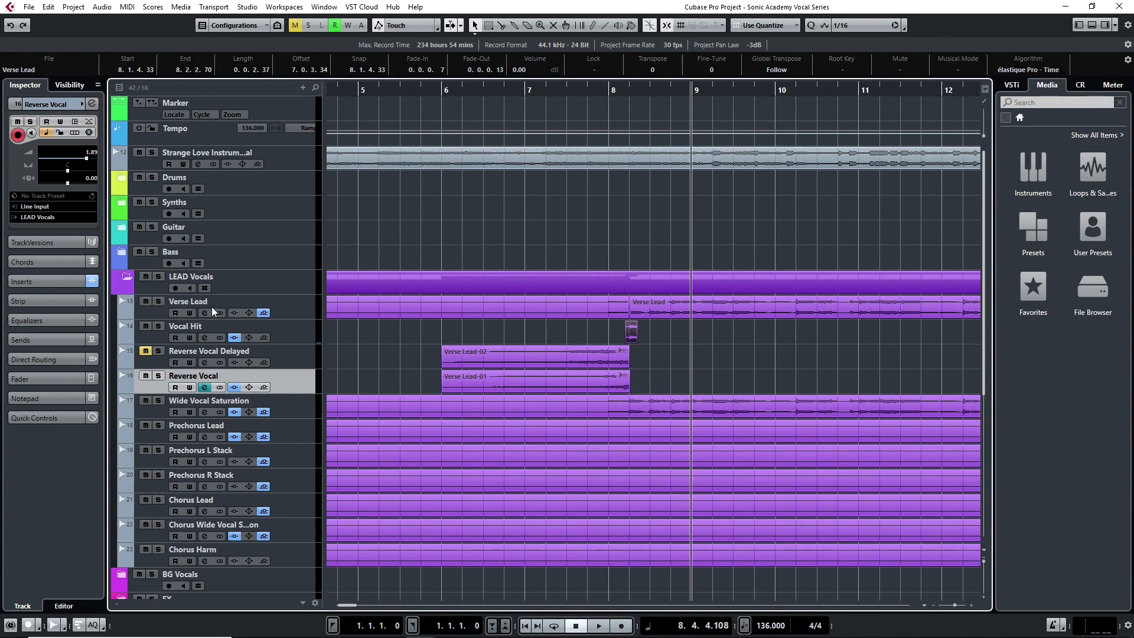
{"action": "left_click", "coordinate": [426, 90]}
{"action": "key", "text": "space"}
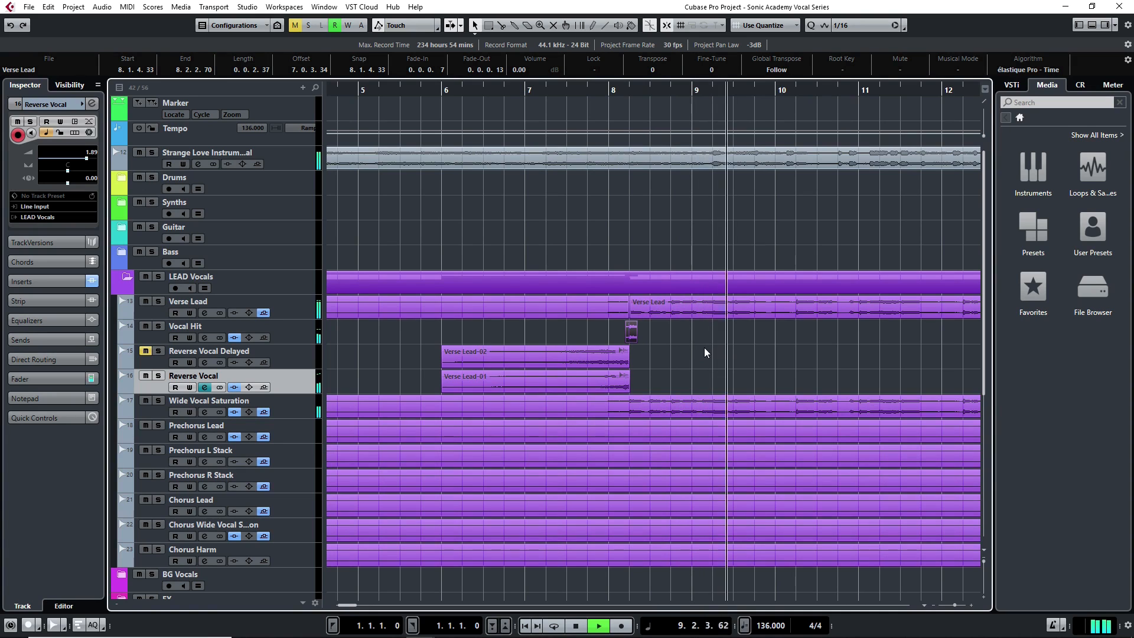
{"action": "key", "text": "space"}
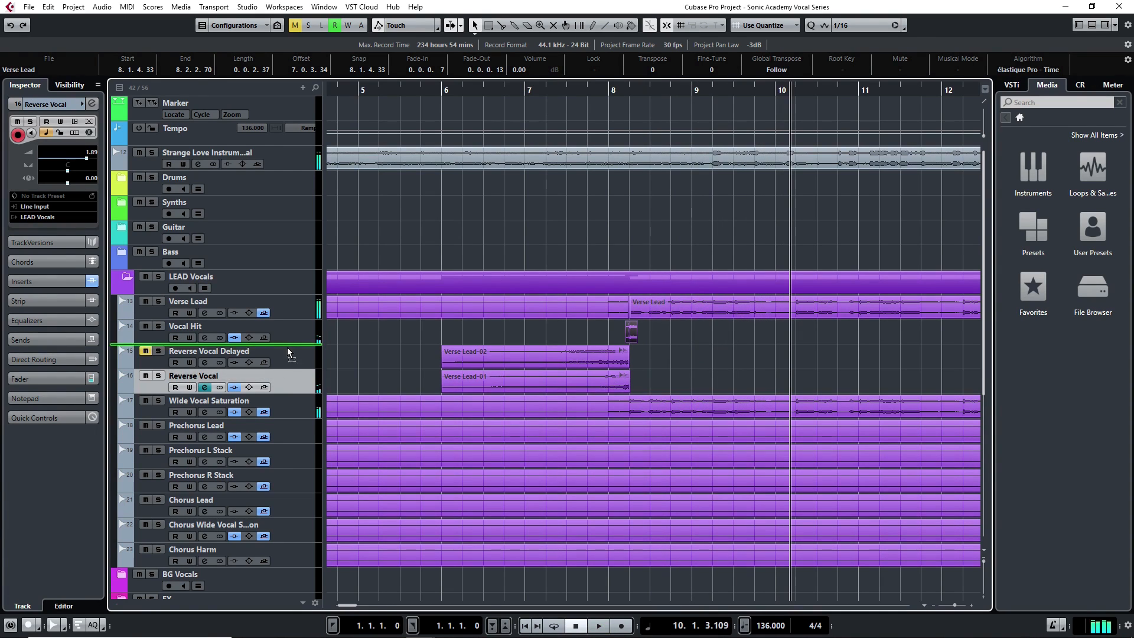
Move the Reverse Vocal track above Vocal Hit and solo both tracks for playback from before bar 6
{"action": "left_click_drag", "start_coordinate": [289, 356], "coordinate": [289, 324]}
{"action": "left_click", "coordinate": [159, 351]}
{"action": "left_click", "coordinate": [158, 326]}
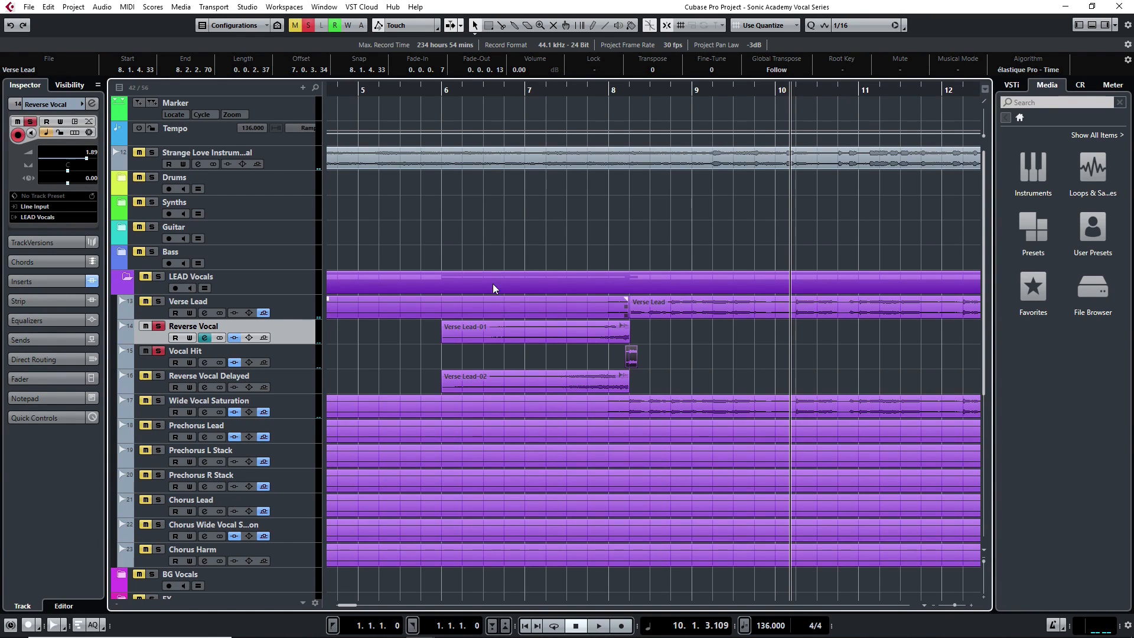
{"action": "left_click", "coordinate": [431, 91]}
{"action": "key", "text": "space"}
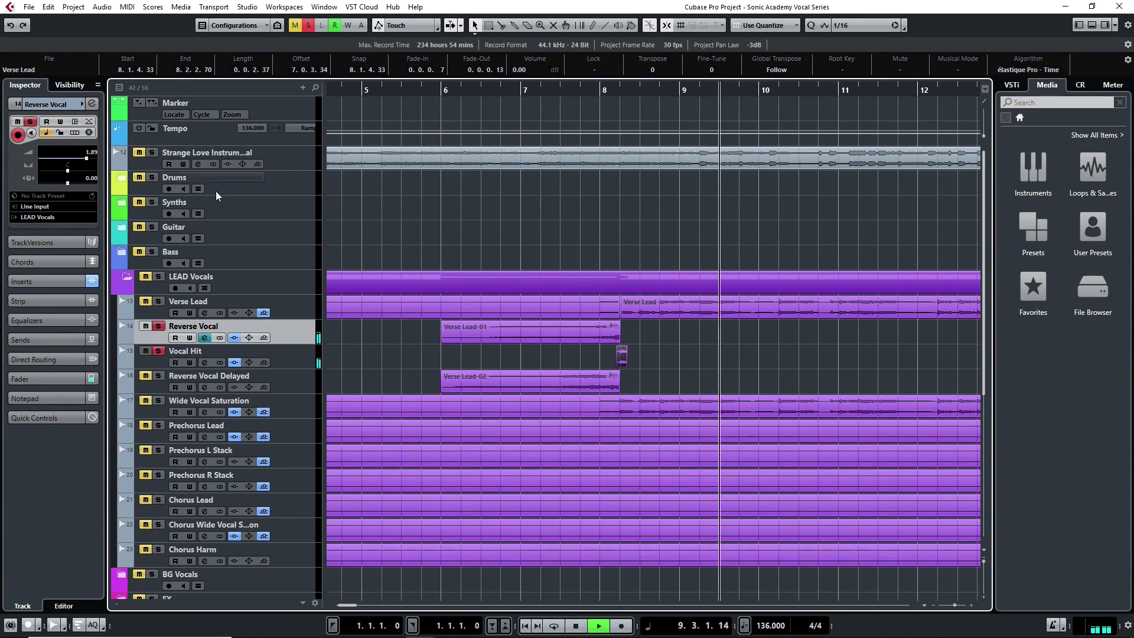
Unsolo Reverse Vocal and Vocal Hit, replay the lead-in in the mix and lower the Vocal Hit track volume to -8.31
{"action": "left_click", "coordinate": [157, 327]}
{"action": "left_click", "coordinate": [160, 349]}
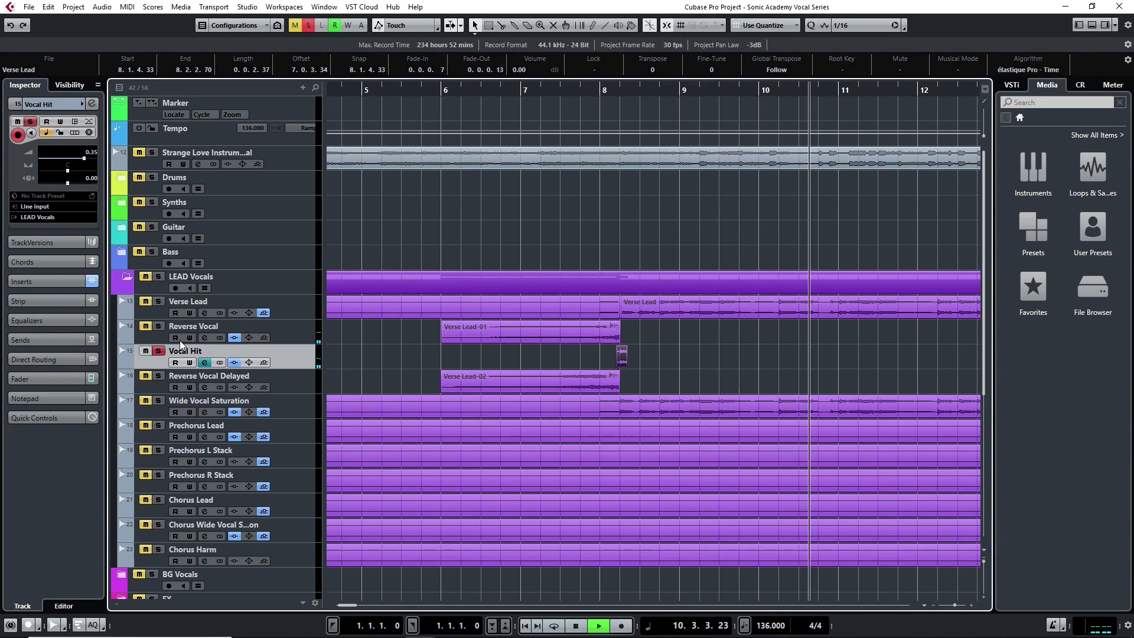
{"action": "key", "text": "space"}
{"action": "left_click", "coordinate": [421, 95]}
{"action": "key", "text": "space"}
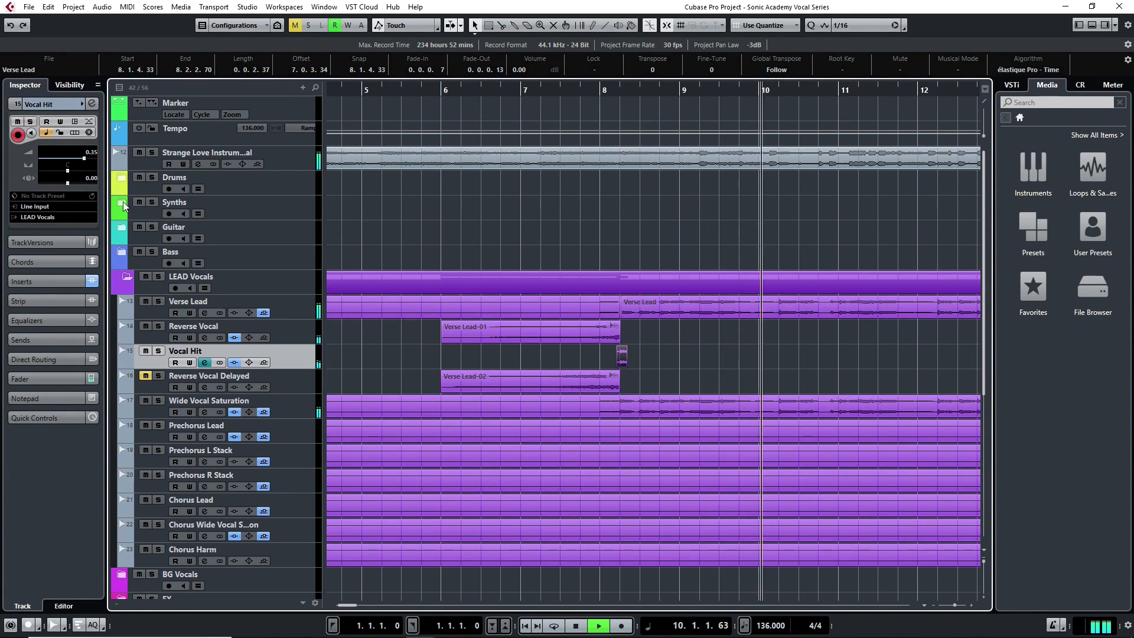
{"action": "key", "text": "f"}
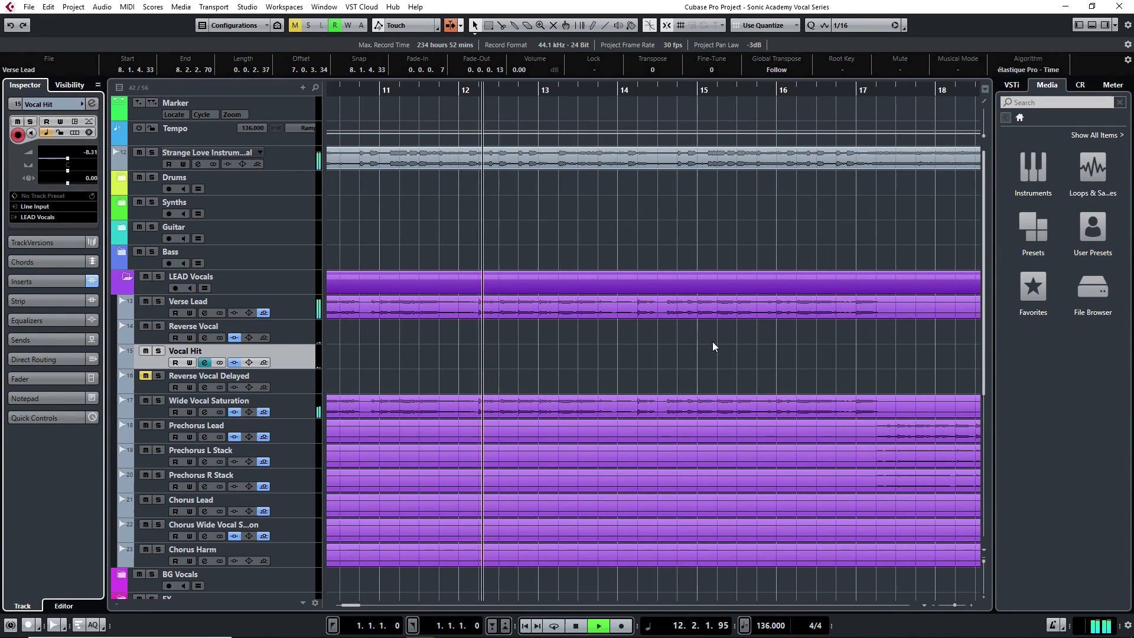
Split a 0.0.0.119 slice off the start of the Chorus Lead vocal at 25.1.1.0
{"action": "key", "text": "3"}
{"action": "scroll", "coordinate": [808, 355], "scroll_direction": "right", "scroll_amount": 3}
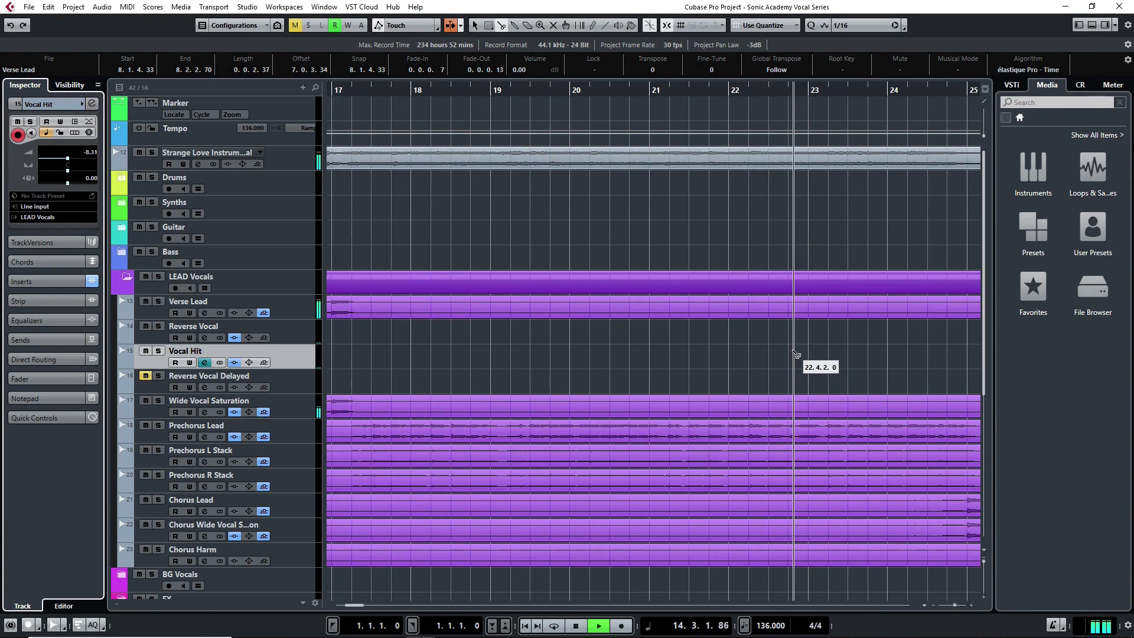
{"action": "scroll", "coordinate": [798, 362], "scroll_direction": "left", "scroll_amount": 3}
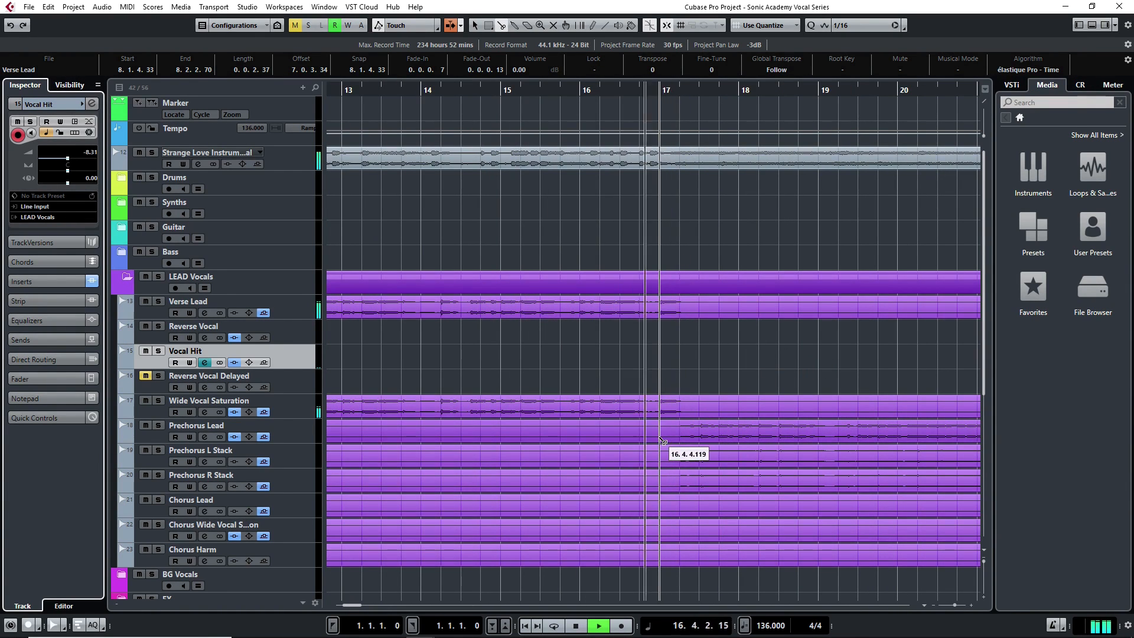
{"action": "scroll", "coordinate": [737, 381], "scroll_direction": "down", "scroll_amount": 8}
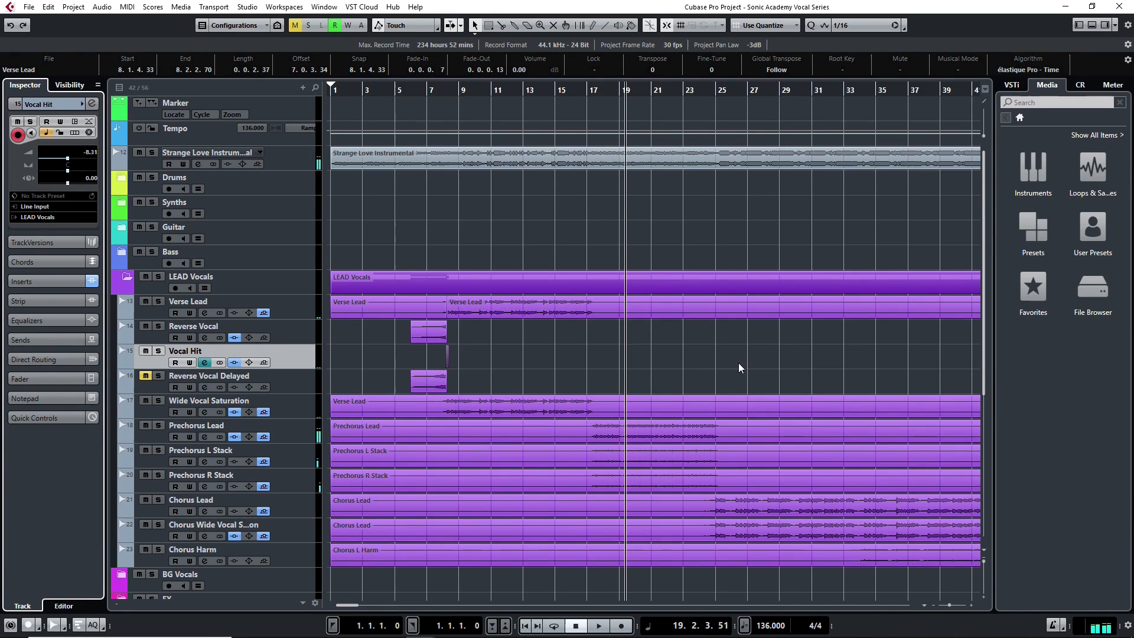
{"action": "scroll", "coordinate": [707, 509], "scroll_direction": "up", "scroll_amount": 5}
{"action": "scroll", "coordinate": [739, 512], "scroll_direction": "up", "scroll_amount": 2}
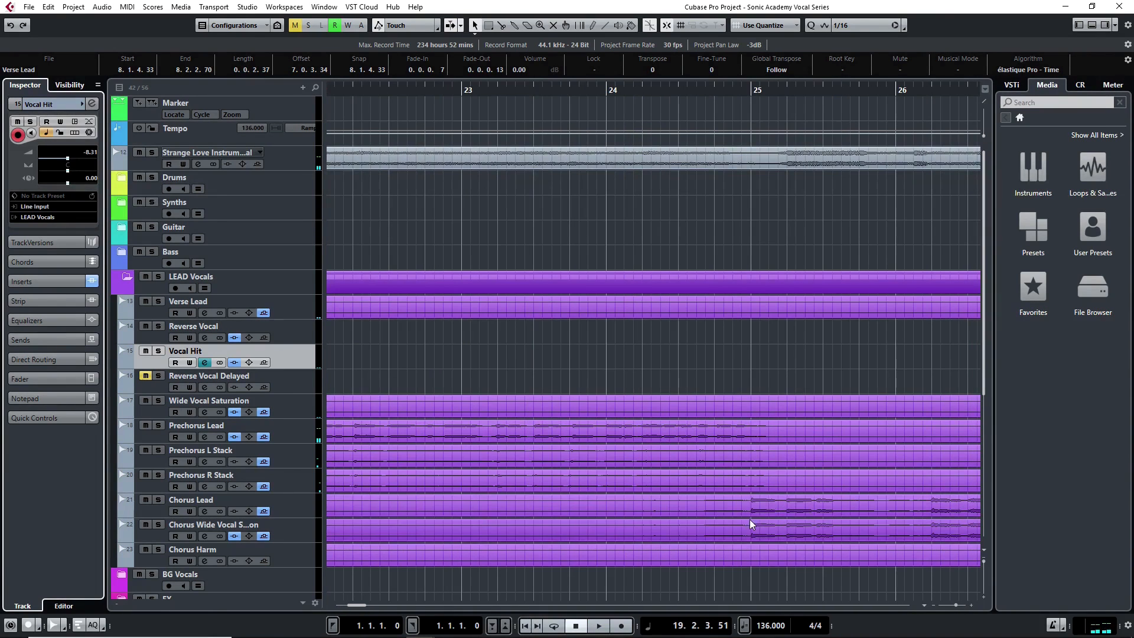
{"action": "left_click", "coordinate": [702, 95]}
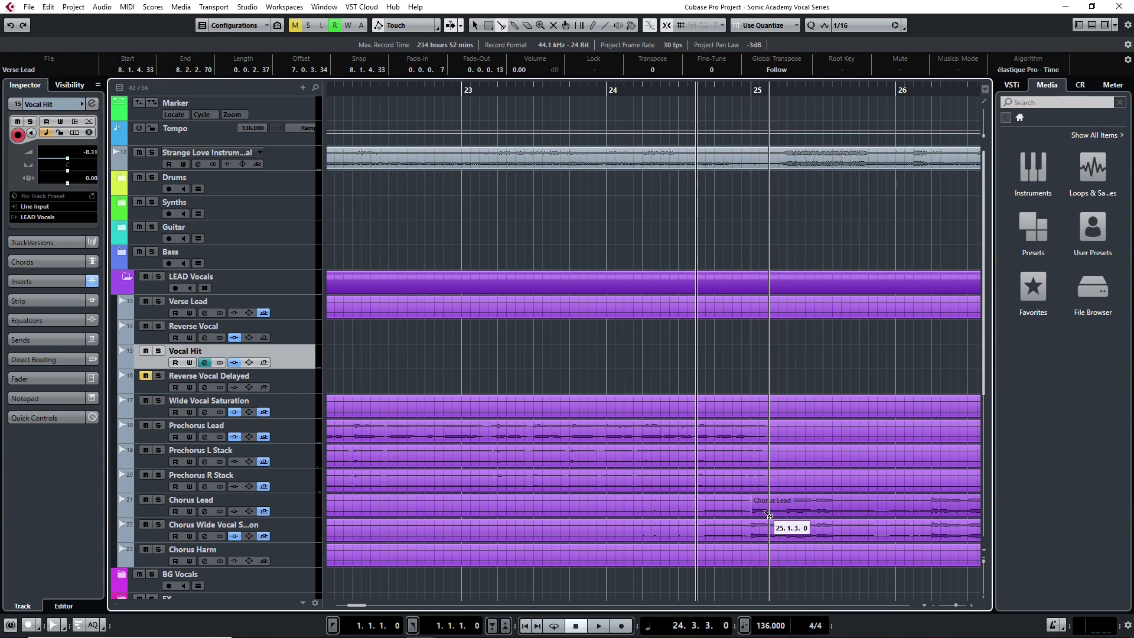
{"action": "left_click_drag", "start_coordinate": [767, 513], "coordinate": [754, 509]}
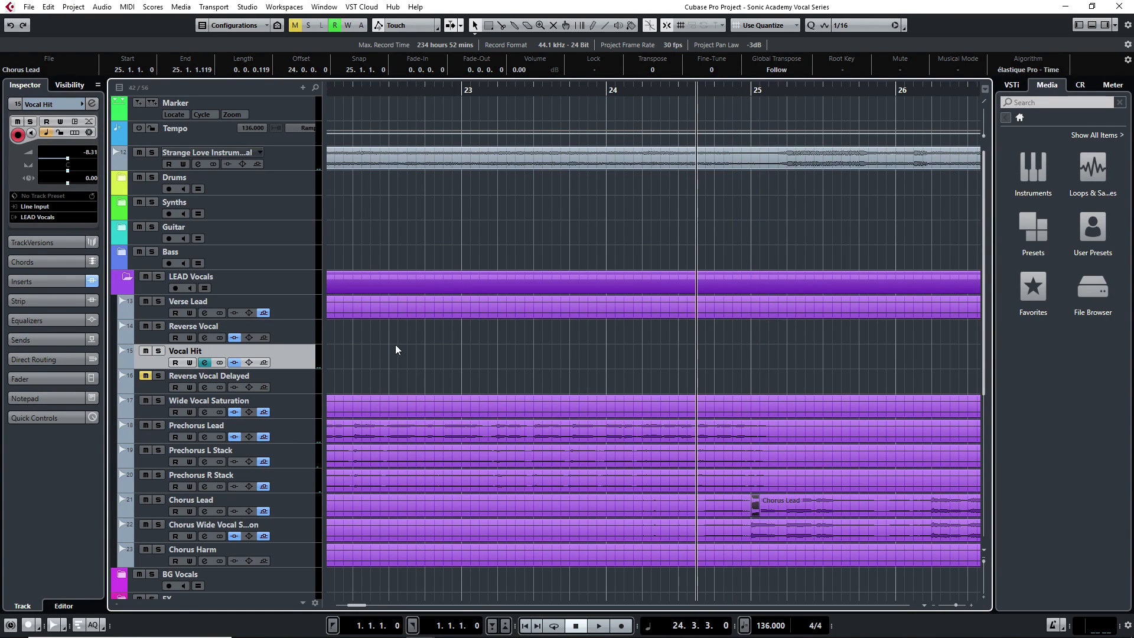
Copy the Chorus Lead slice onto the Reverse Vocal track at 24.3.3.0
{"action": "left_click", "coordinate": [292, 341]}
{"action": "key", "text": "ctrl+v"}
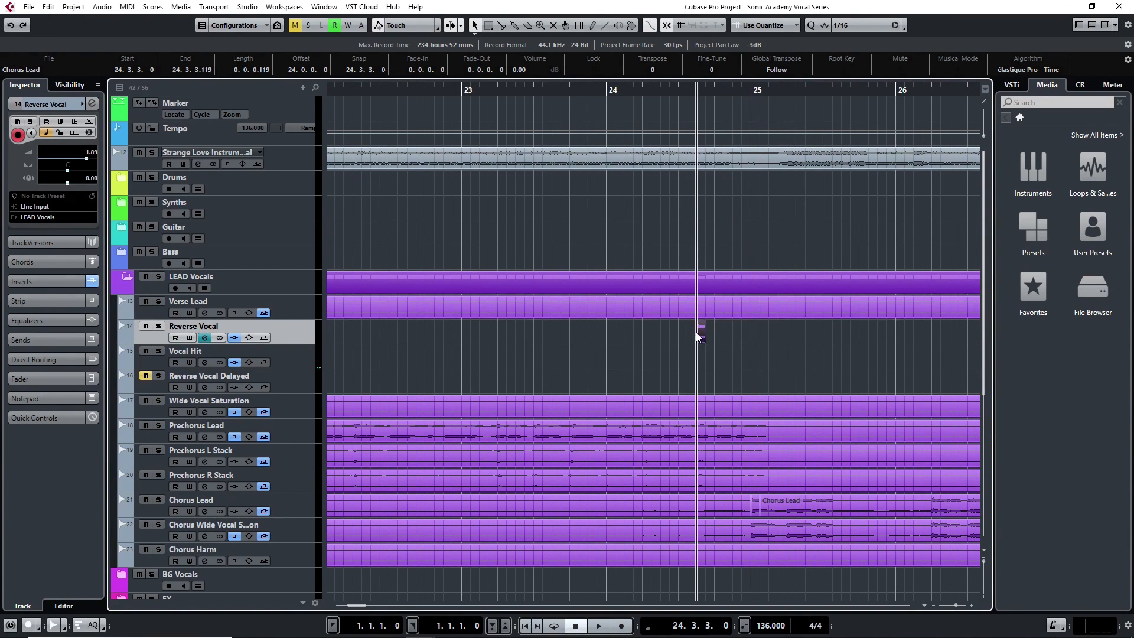
Move the Chorus Lead slice onto the Vocal Hit track at 24.4.4.0, then solo that track, play it back and check its inserts
{"action": "left_click", "coordinate": [300, 357]}
{"action": "key", "text": "space"}
{"action": "left_click", "coordinate": [159, 351]}
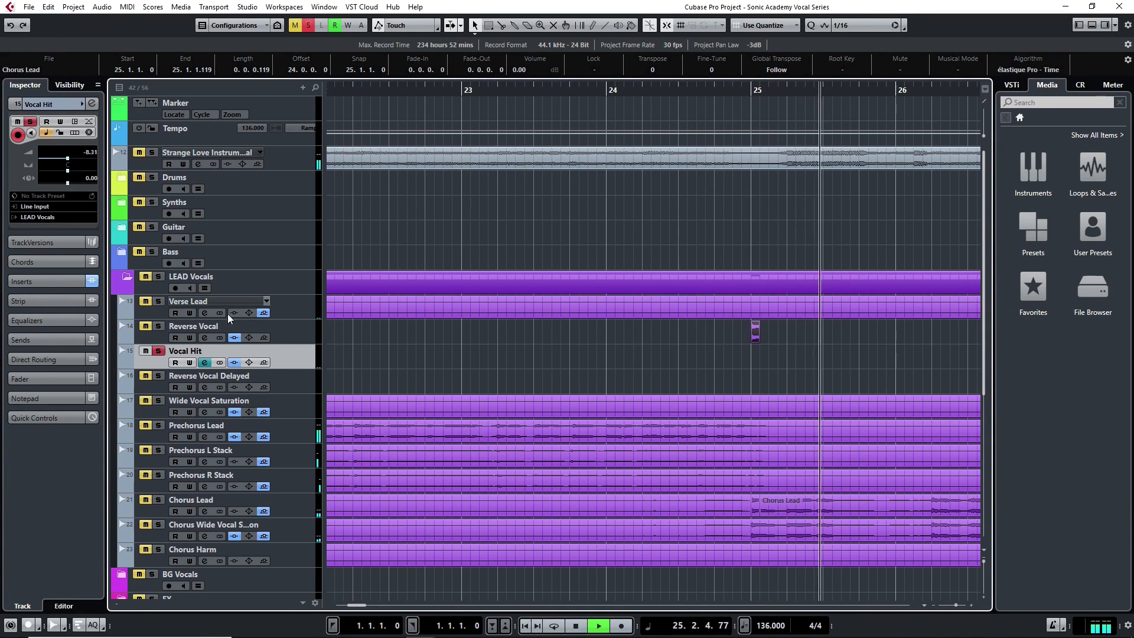
{"action": "key", "text": "space"}
{"action": "left_click", "coordinate": [682, 117]}
{"action": "key", "text": "space"}
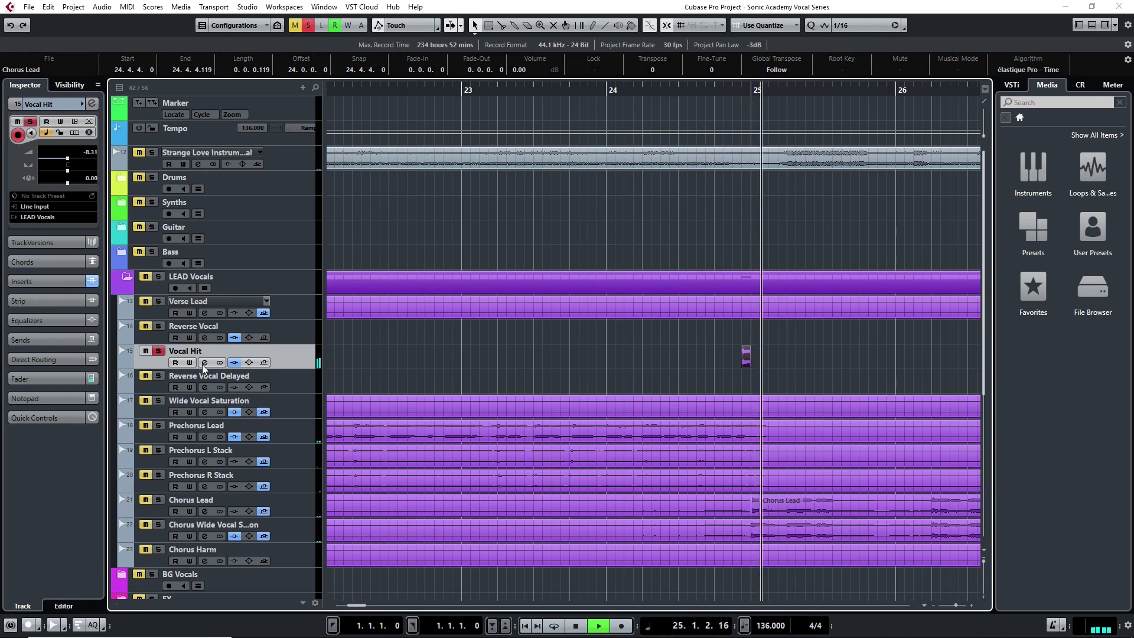
{"action": "left_click", "coordinate": [204, 362]}
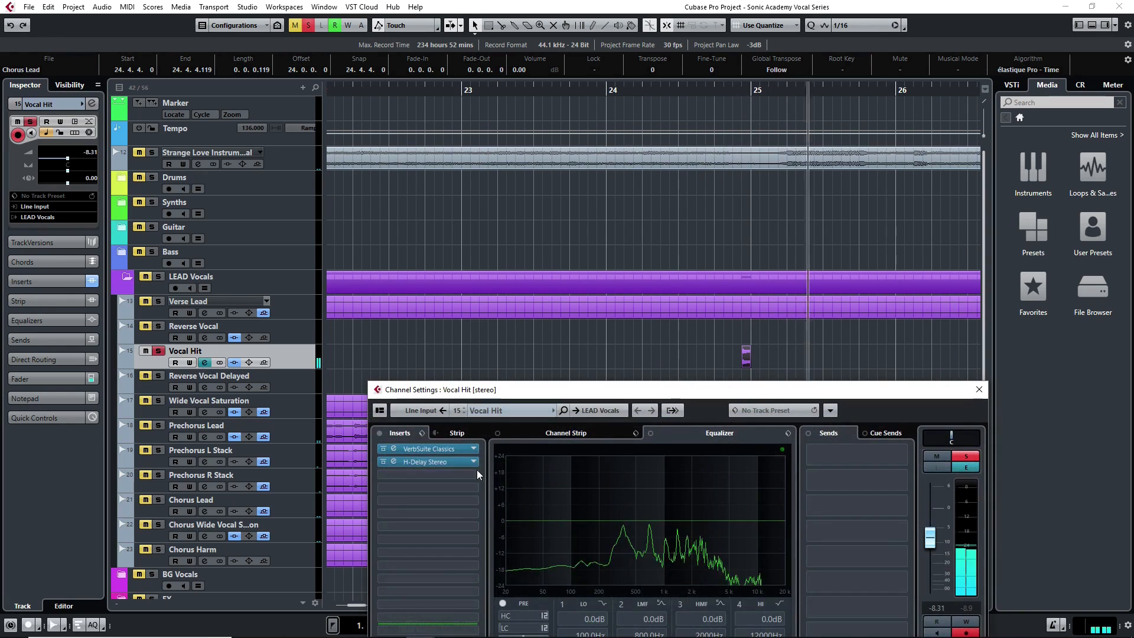
{"action": "left_click", "coordinate": [979, 389]}
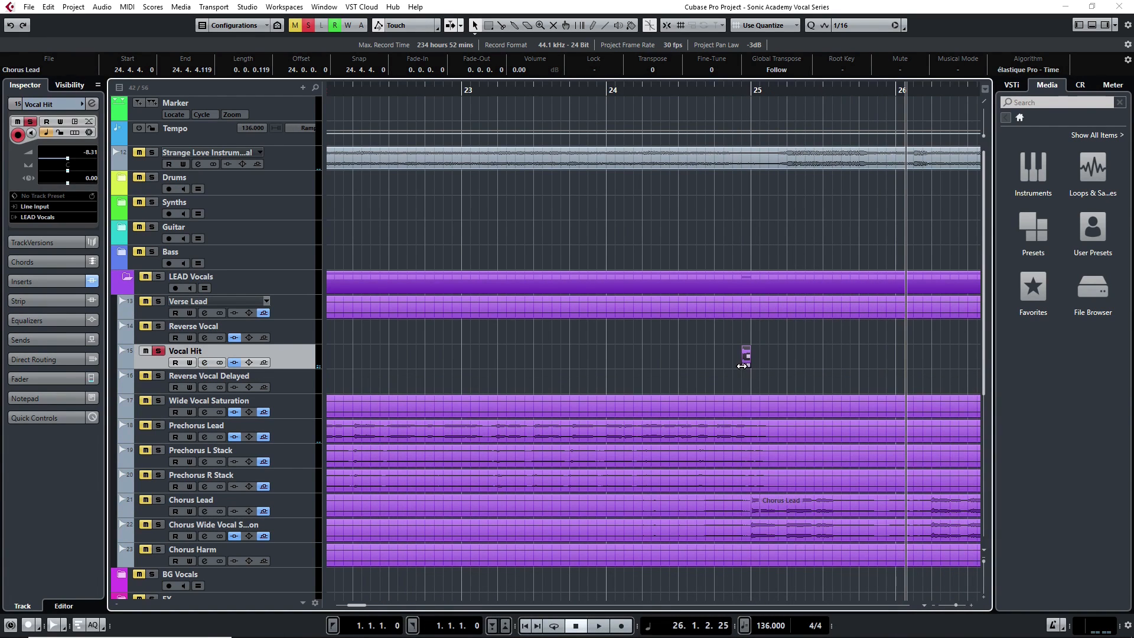
Extend the Vocal Hit slice's start back to 24.4.3.15, give it a 0.0.0.39 fade-in and a short fade-out, and audition it
{"action": "mouse_move", "coordinate": [742, 366]}
{"action": "left_mouse_down"}
{"action": "mouse_move", "coordinate": [722, 367]}
{"action": "mouse_move", "coordinate": [734, 367]}
{"action": "left_mouse_up"}
{"action": "left_click", "coordinate": [716, 89]}
{"action": "key", "text": "space"}
{"action": "key", "text": "space"}
Render the Vocal Hit slice in place to a new track, unmute the original slice and check the Vocal Hit channel's inserts
{"action": "left_click", "coordinate": [49, 6]}
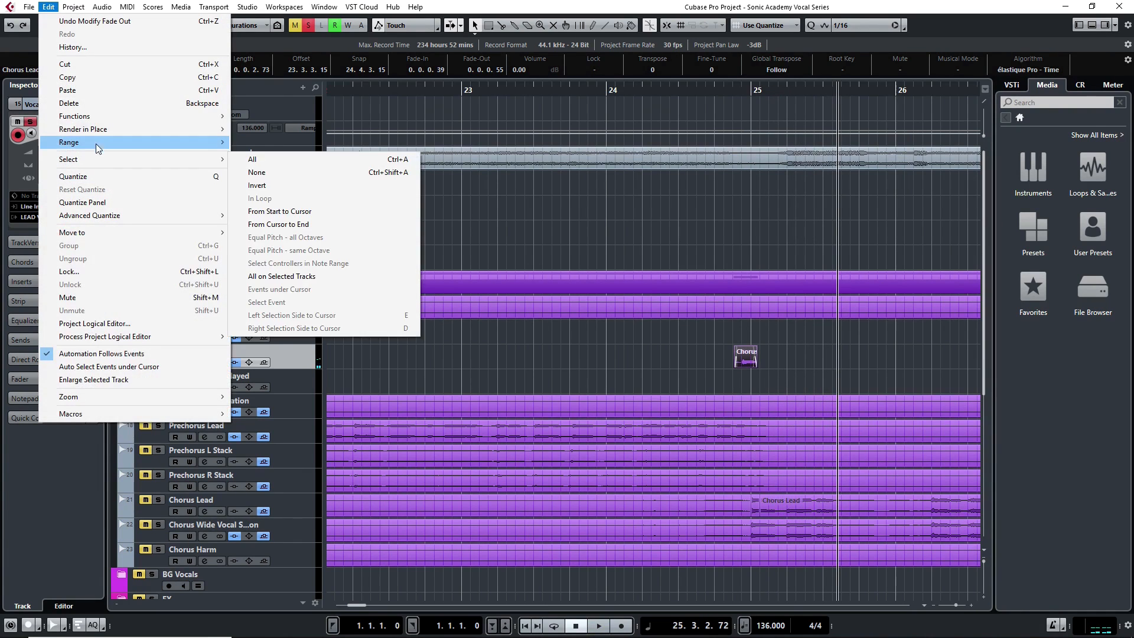
{"action": "mouse_move", "coordinate": [104, 129]}
{"action": "left_click", "coordinate": [302, 133]}
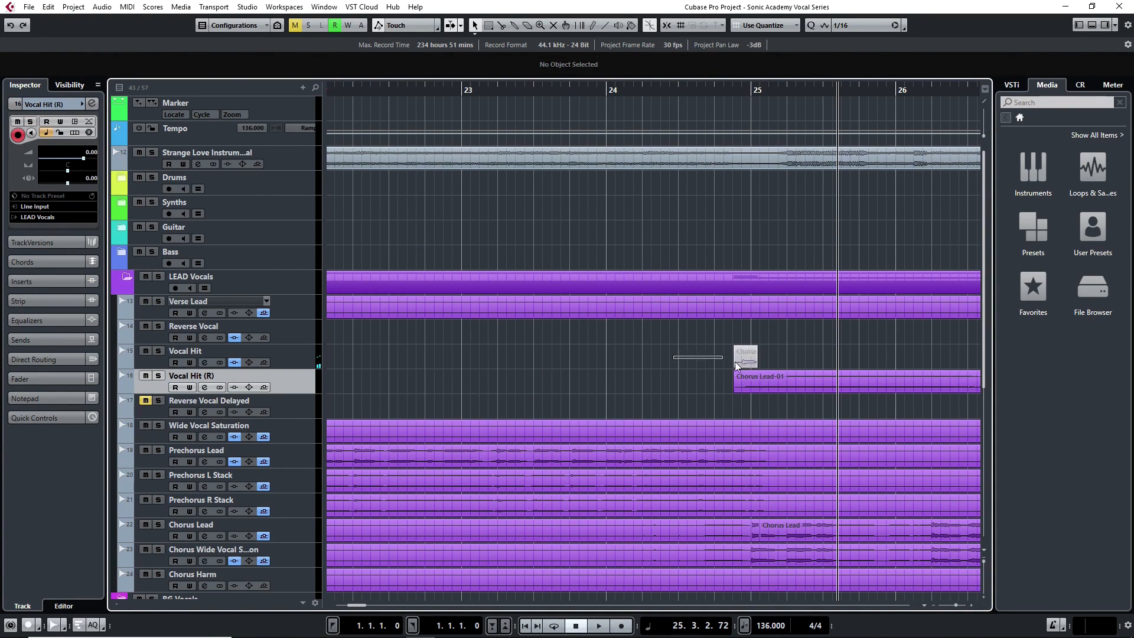
{"action": "left_click", "coordinate": [753, 359]}
{"action": "key", "text": "shift+u"}
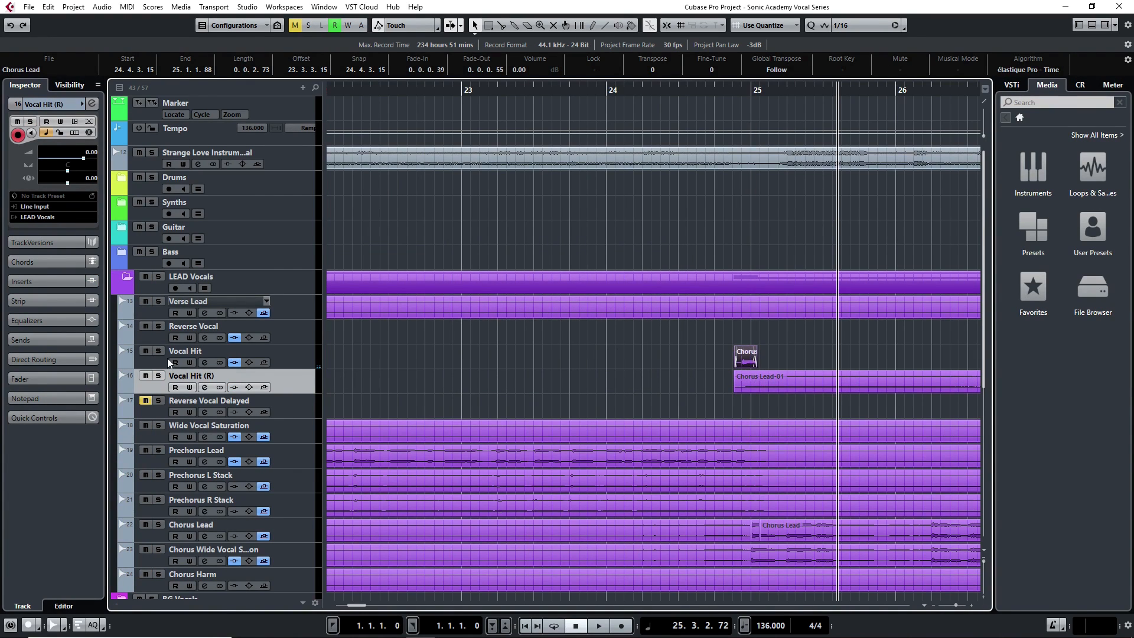
{"action": "left_click", "coordinate": [204, 361]}
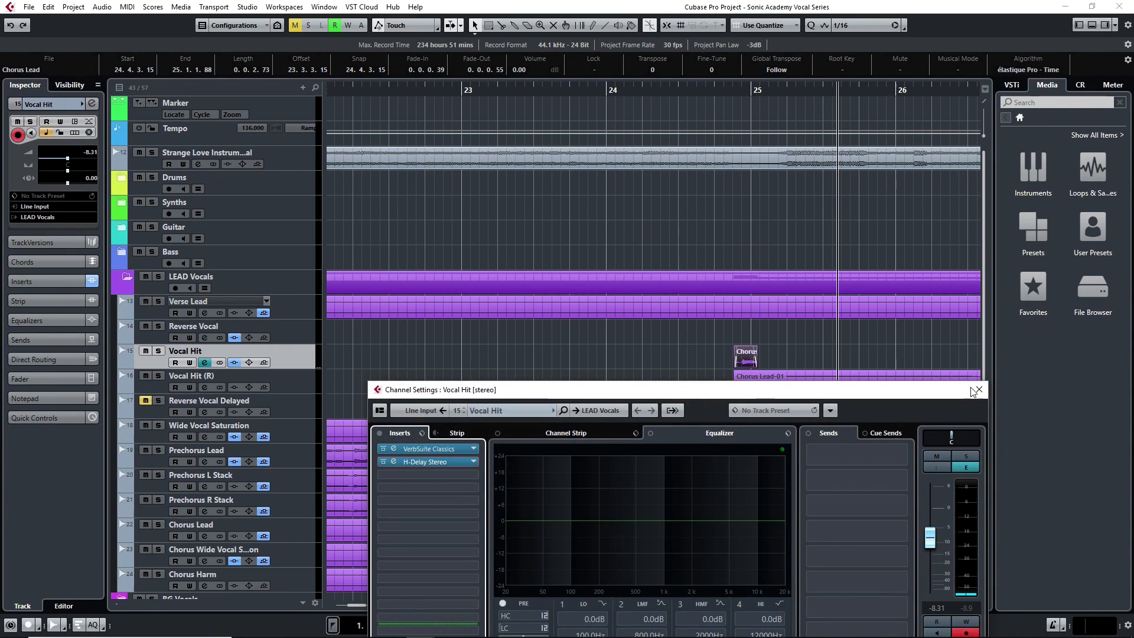
{"action": "left_click", "coordinate": [978, 390]}
Reverse the rendered Chorus Lead-01 event on the Vocal Hit (R) track and close the sample editor
{"action": "double_click", "coordinate": [794, 387]}
{"action": "left_click", "coordinate": [91, 261]}
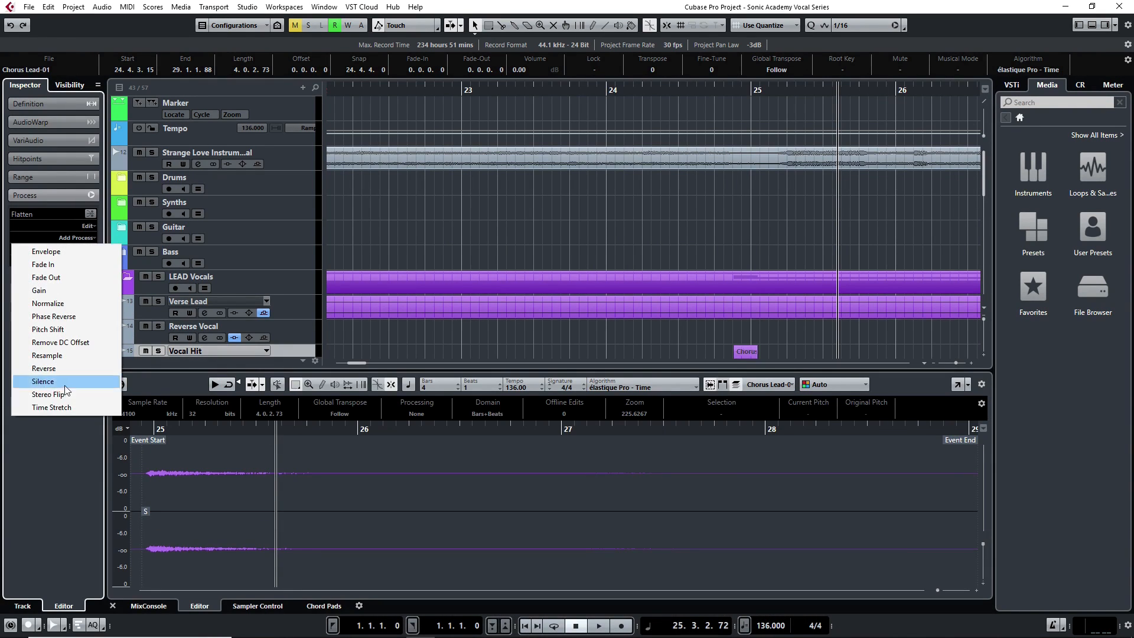
{"action": "left_click", "coordinate": [35, 371]}
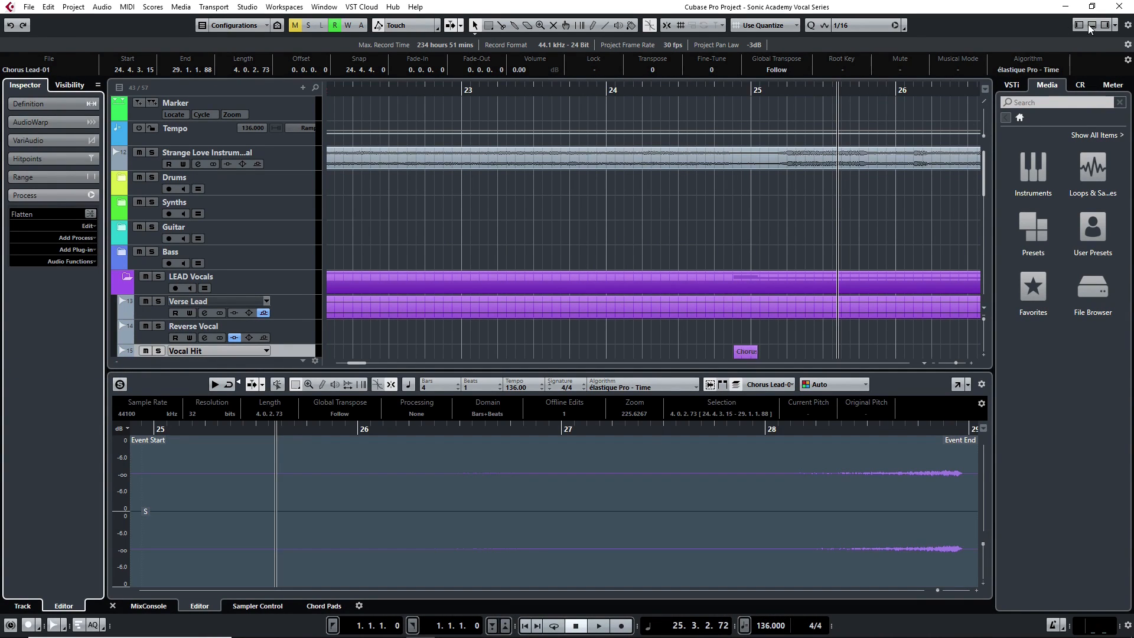
{"action": "left_click", "coordinate": [1090, 26]}
Shift the reversed Chorus Lead-01 event earlier so it ends at 25.1.1.59, with a 0.0.0.62 fade-out
{"action": "left_click_drag", "start_coordinate": [862, 379], "coordinate": [636, 384]}
{"action": "left_click_drag", "start_coordinate": [711, 385], "coordinate": [753, 391]}
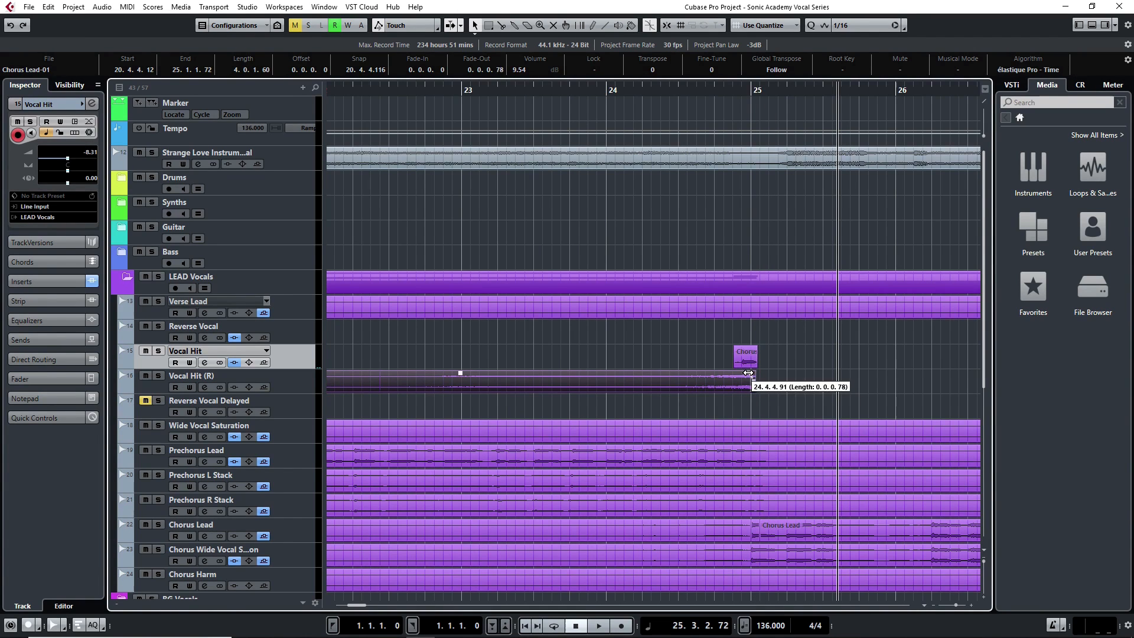
{"action": "key", "text": "h"}
{"action": "key", "text": "h"}
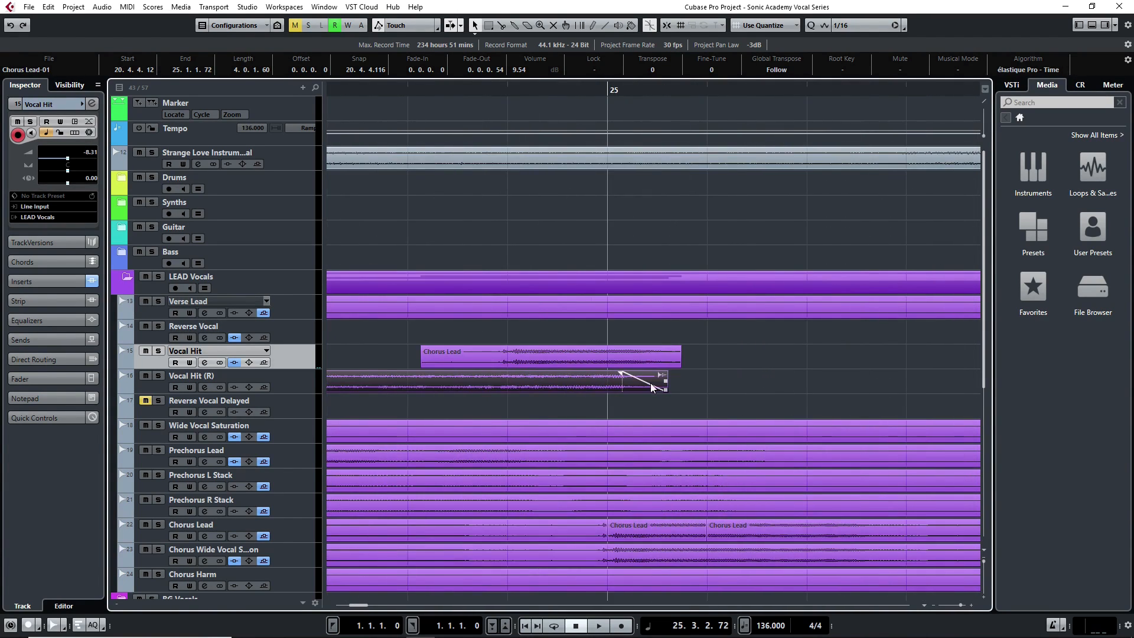
{"action": "left_click_drag", "start_coordinate": [632, 386], "coordinate": [604, 373]}
{"action": "scroll", "coordinate": [673, 364], "scroll_direction": "down", "scroll_amount": 6}
{"action": "scroll", "coordinate": [483, 364], "scroll_direction": "down", "scroll_amount": 4}
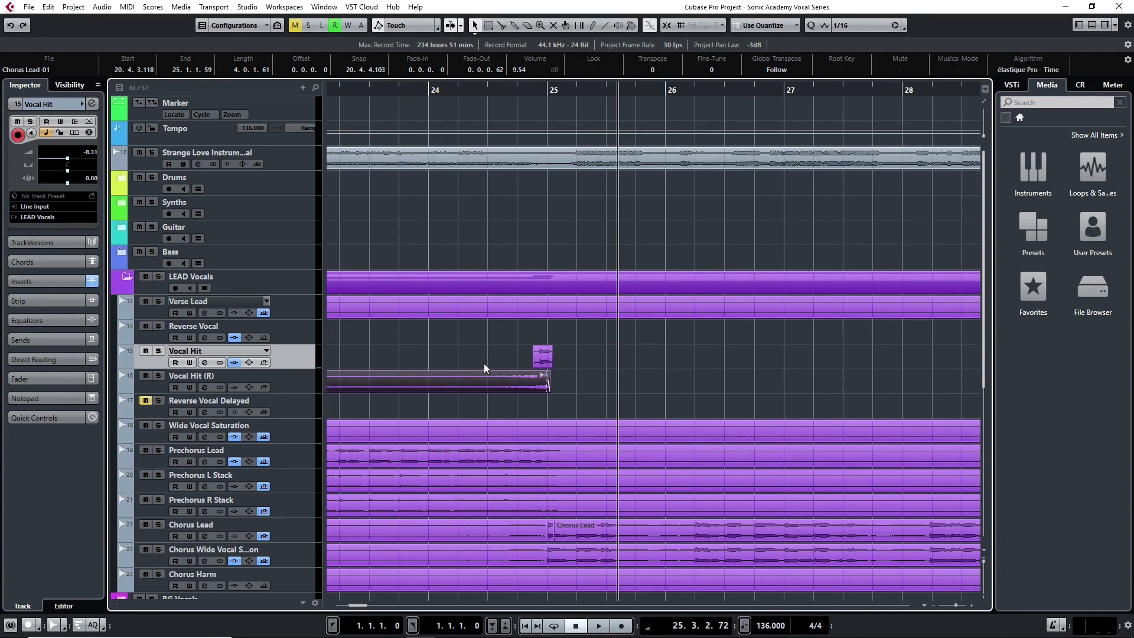
Split the reversed Chorus Lead-01 event at 23.4.4.119 with snapping off and delete the part before bar 24
{"action": "key", "text": "3"}
{"action": "key", "text": "j"}
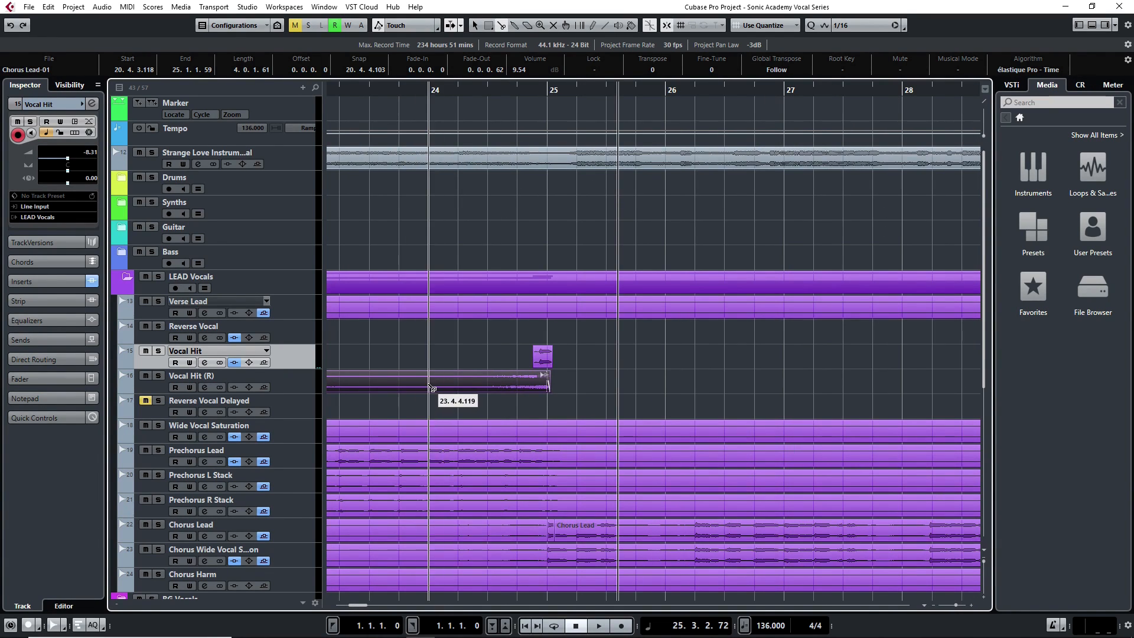
{"action": "left_click", "coordinate": [429, 386]}
{"action": "key", "text": "1"}
{"action": "left_click", "coordinate": [406, 384]}
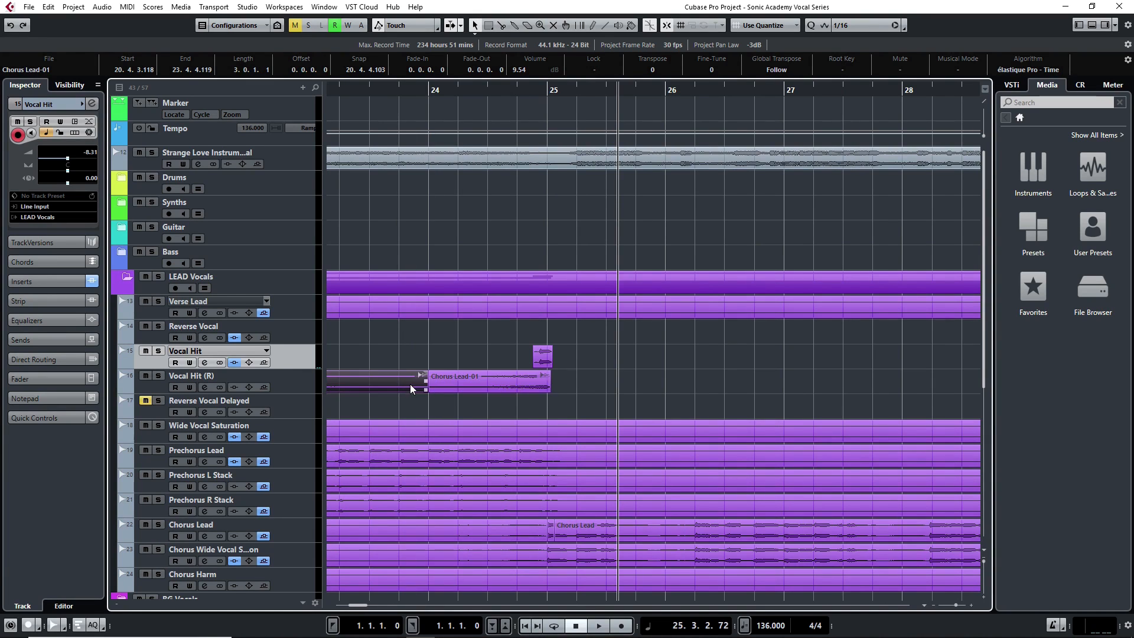
{"action": "key", "text": "Delete"}
Add a 0.3.3.38 fade-in to the remaining reversed event and play it back from before bar 24
{"action": "left_click", "coordinate": [432, 378]}
{"action": "left_click_drag", "start_coordinate": [430, 373], "coordinate": [538, 388]}
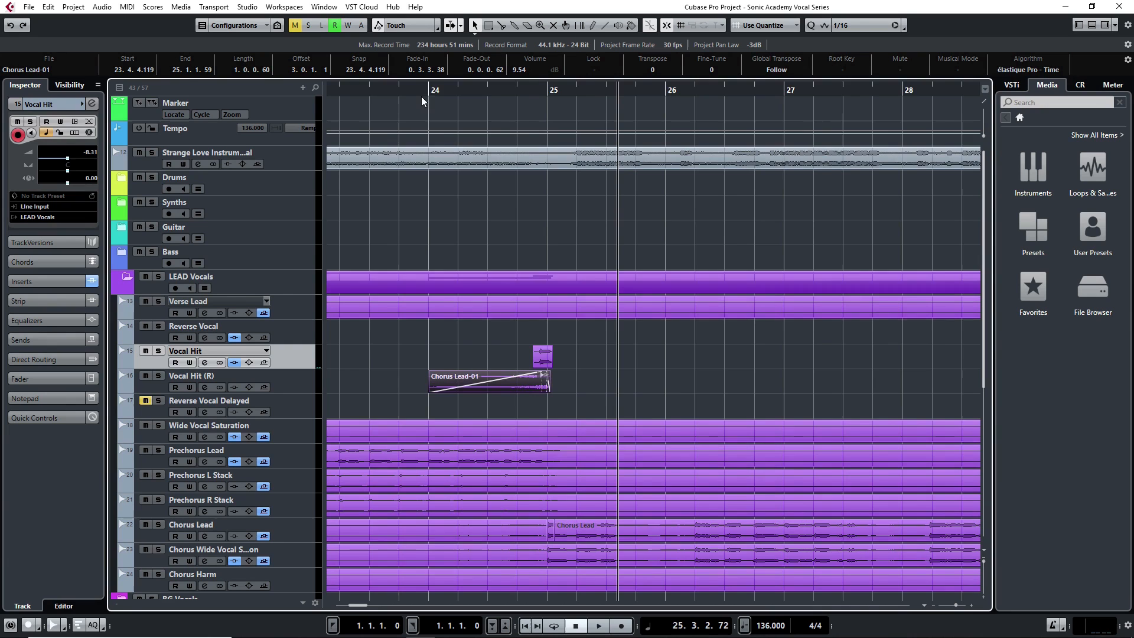
{"action": "scroll", "coordinate": [618, 383], "scroll_direction": "up", "scroll_amount": 5}
{"action": "scroll", "coordinate": [525, 395], "scroll_direction": "down", "scroll_amount": 6}
{"action": "left_click", "coordinate": [396, 86]}
{"action": "key", "text": "space"}
Move the Chorus Lead slice on the Vocal Hit track to start at 24.4.4.0 and replay from 24.2.2.0
{"action": "scroll", "coordinate": [539, 391], "scroll_direction": "up", "scroll_amount": 4}
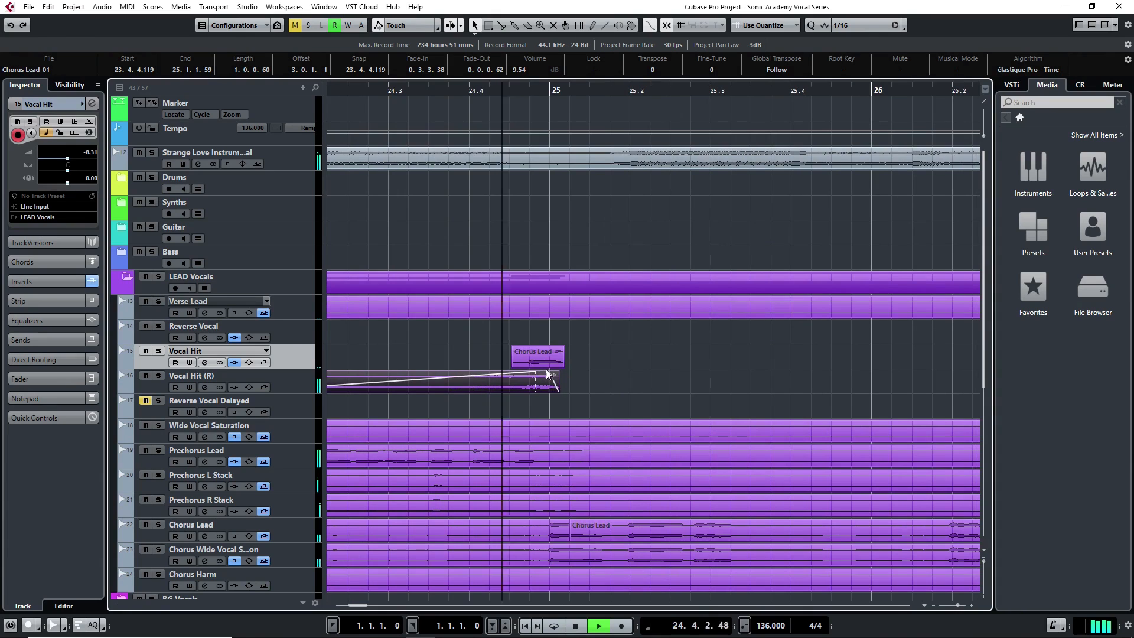
{"action": "key", "text": "space"}
{"action": "left_click_drag", "start_coordinate": [550, 362], "coordinate": [570, 362]}
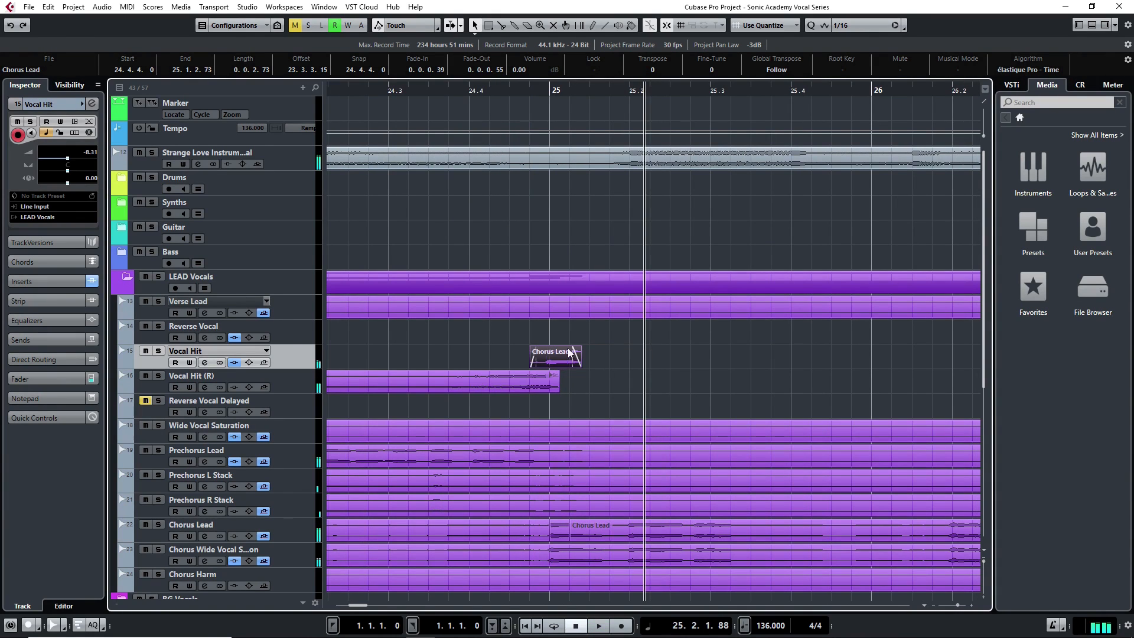
{"action": "left_click_drag", "start_coordinate": [350, 89], "coordinate": [329, 91]}
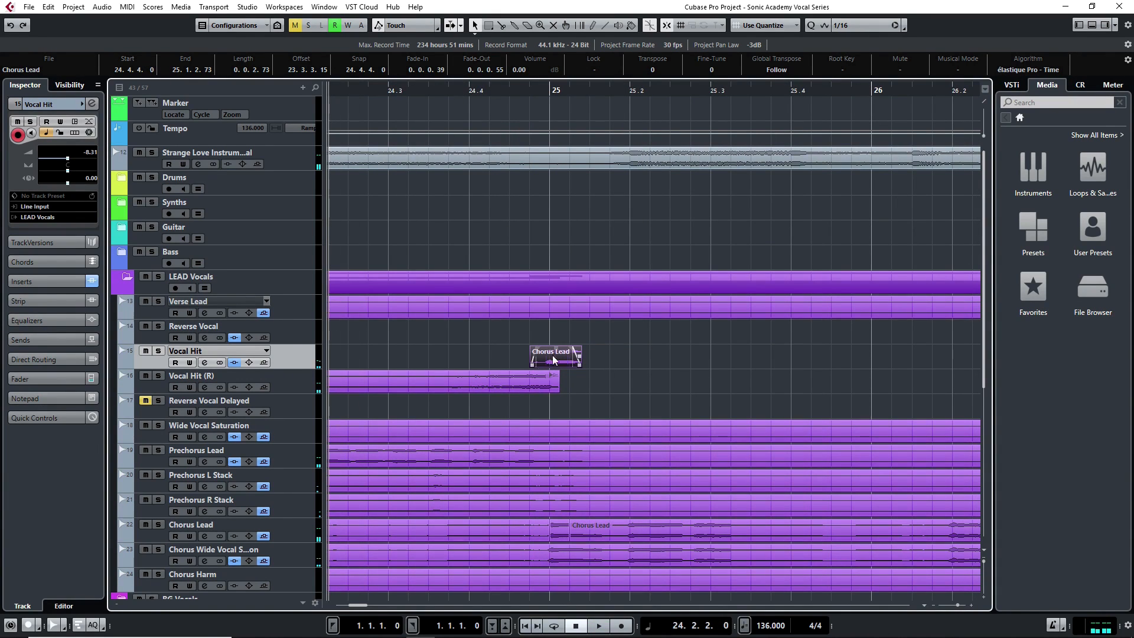
{"action": "key", "text": "space"}
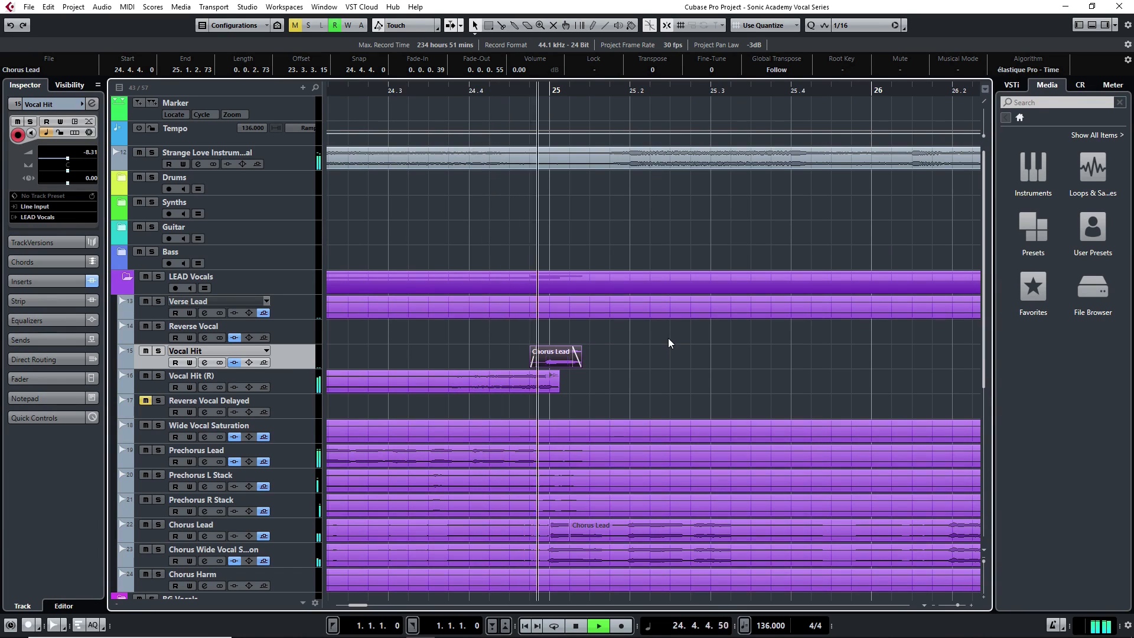
Play the transition into the chorus several times from before bar 24 to judge the reversed lead-in in the mix
{"action": "scroll", "coordinate": [626, 340], "scroll_direction": "down", "scroll_amount": 3}
{"action": "left_click", "coordinate": [427, 90]}
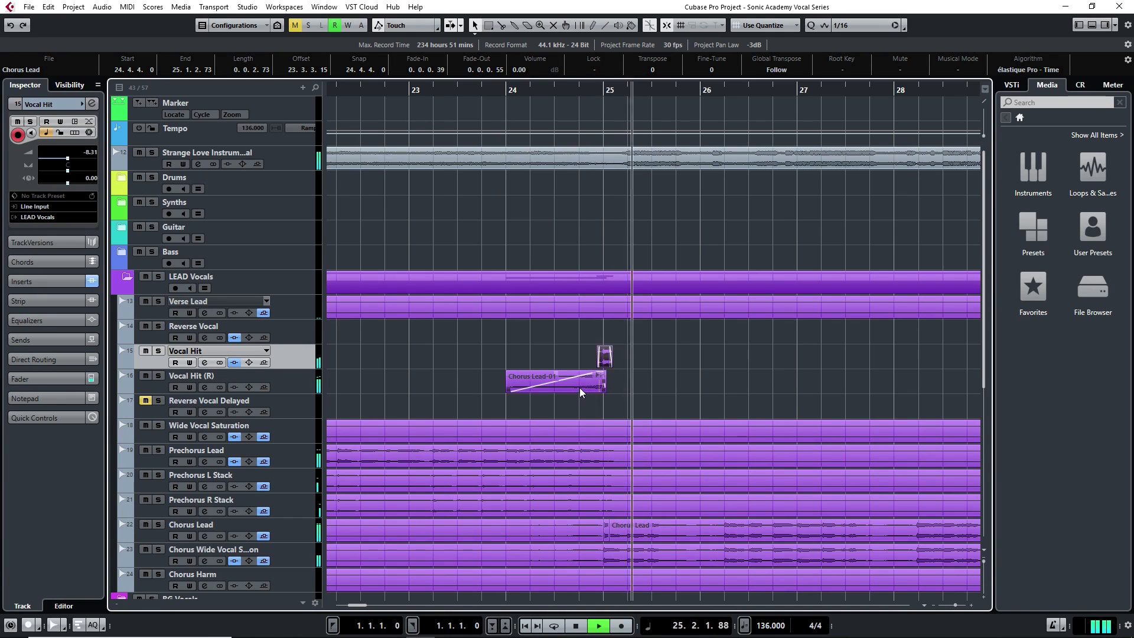
{"action": "left_click_drag", "start_coordinate": [557, 379], "coordinate": [561, 398]}
{"action": "key", "text": "space"}
{"action": "scroll", "coordinate": [671, 387], "scroll_direction": "down", "scroll_amount": 5}
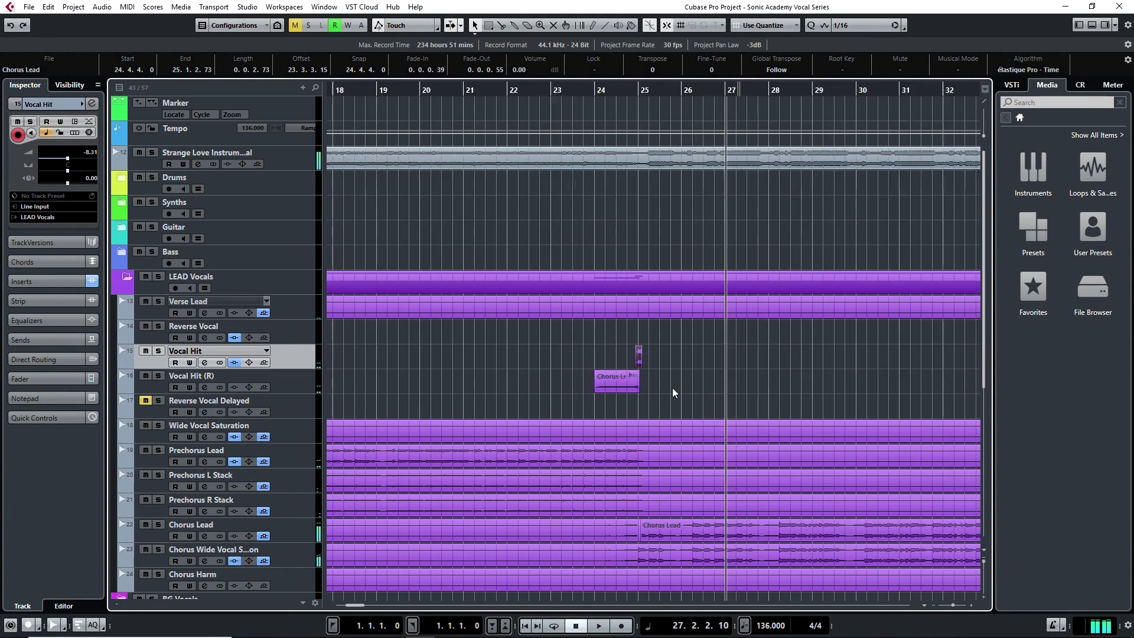
{"action": "left_click_drag", "start_coordinate": [581, 92], "coordinate": [549, 95]}
{"action": "key", "text": "space"}
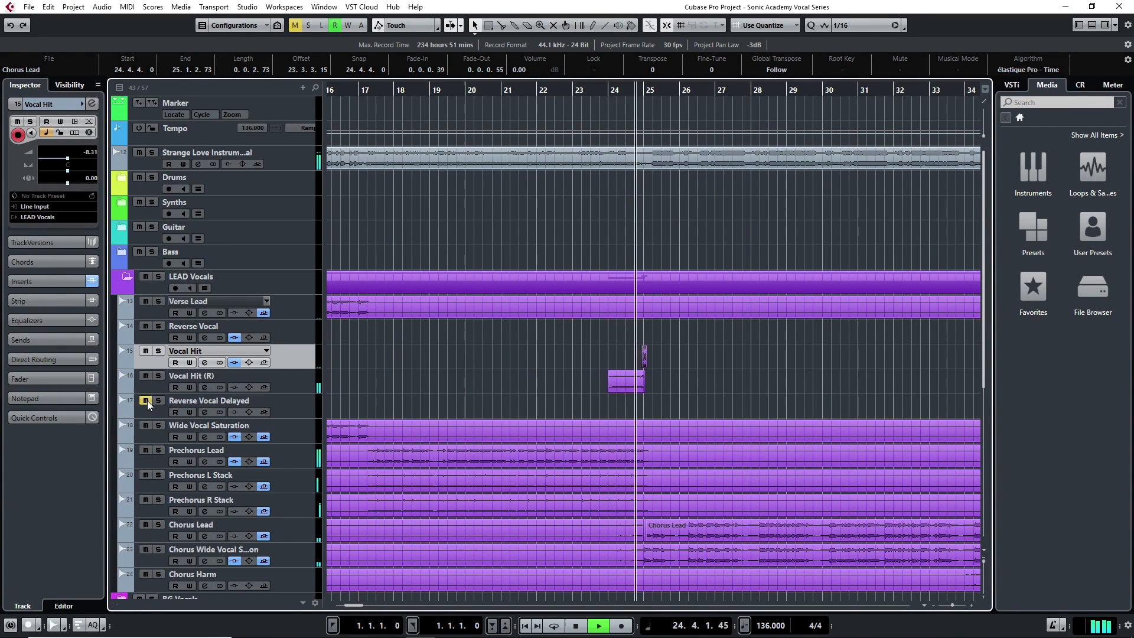
{"action": "left_click_drag", "start_coordinate": [627, 372], "coordinate": [627, 369]}
{"action": "left_click", "coordinate": [604, 90]}
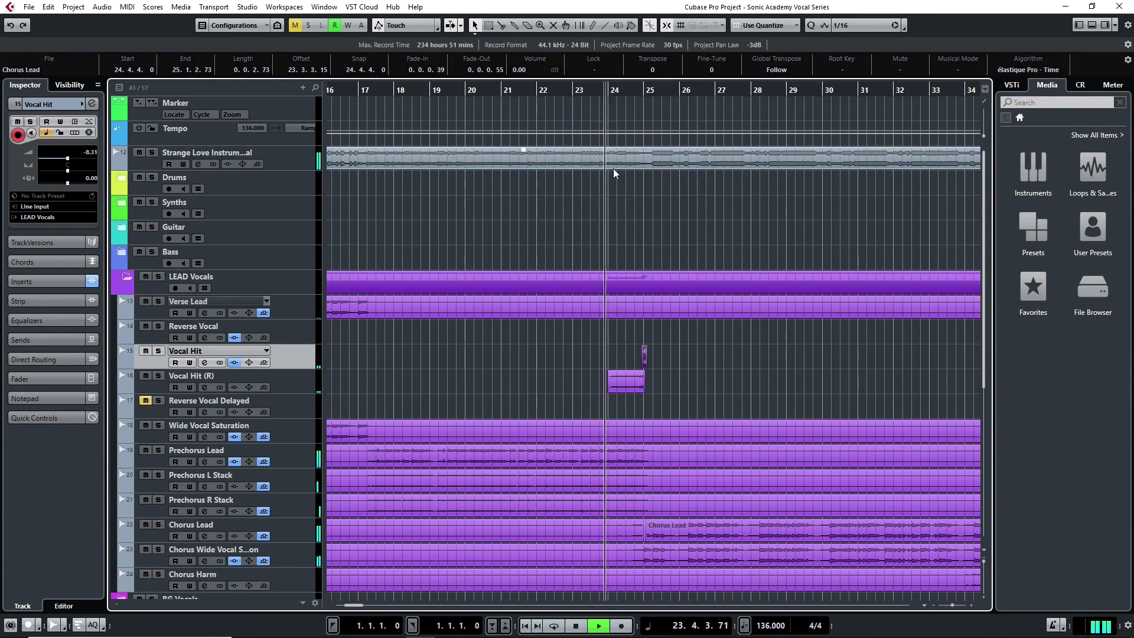